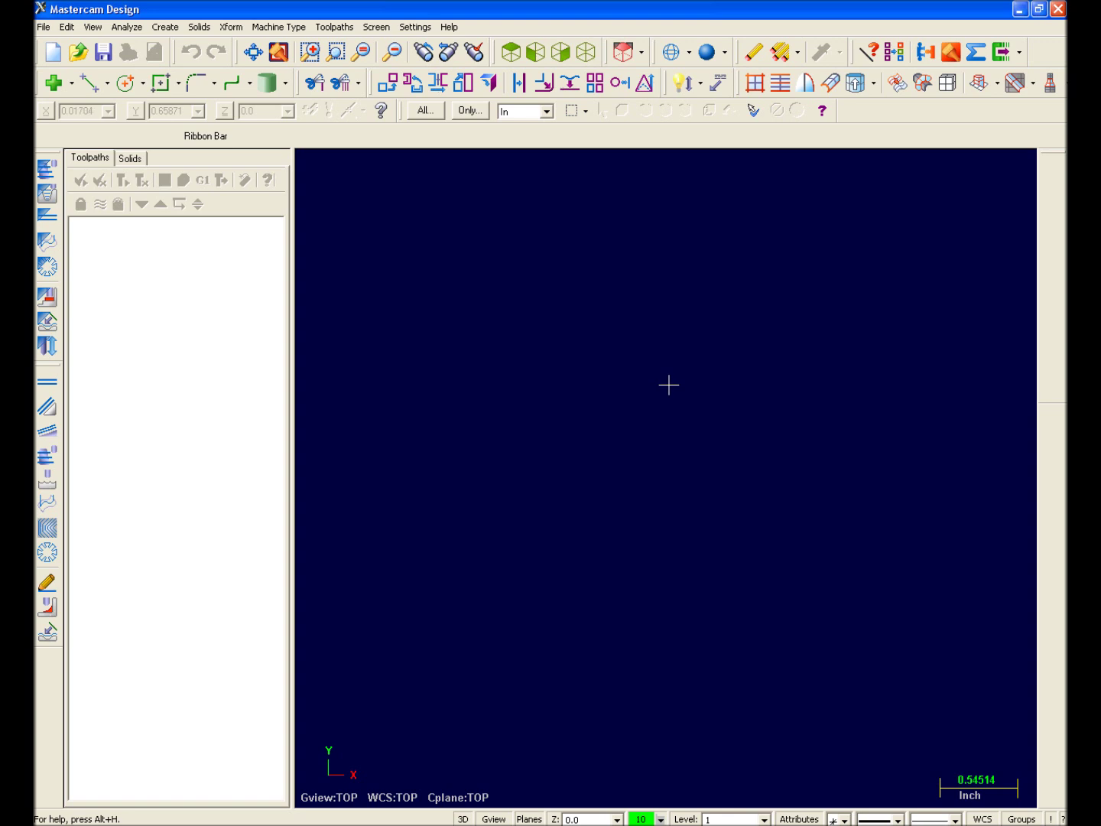
# Step: Browse the File menu and the line creation options, then dismiss them
pyautogui.click(45, 28)
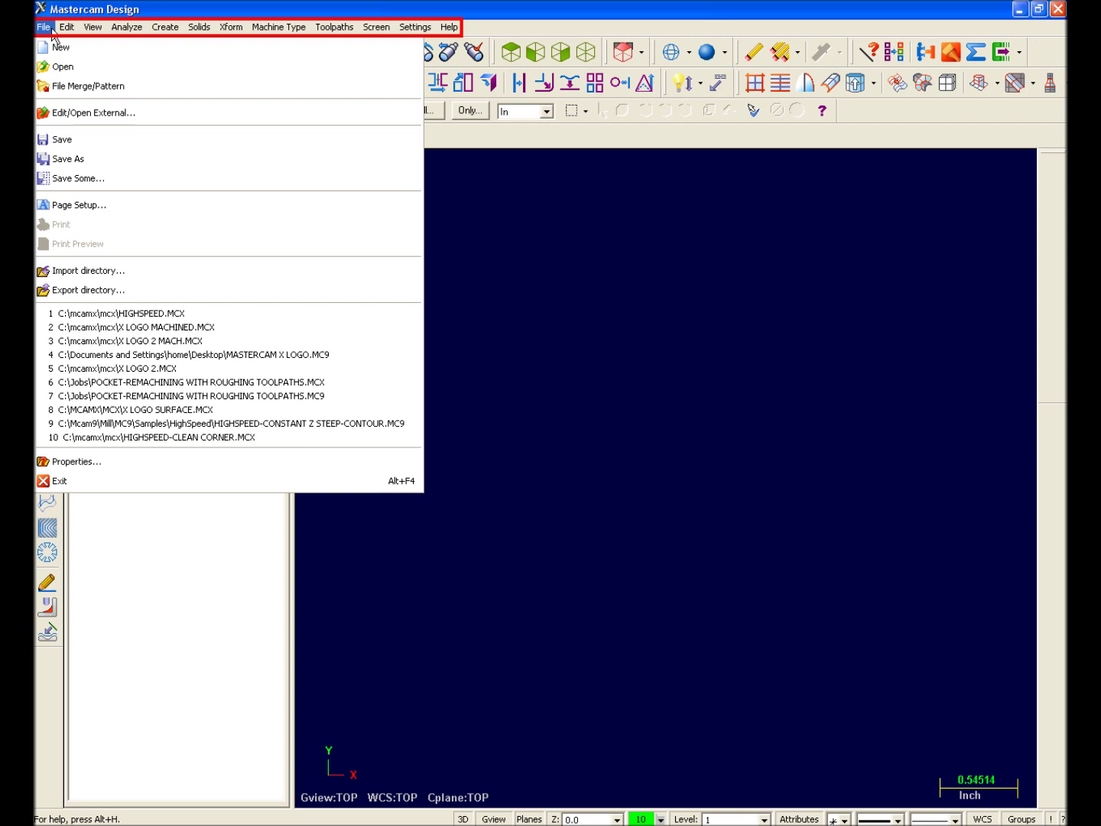
pyautogui.moveTo(65, 31)
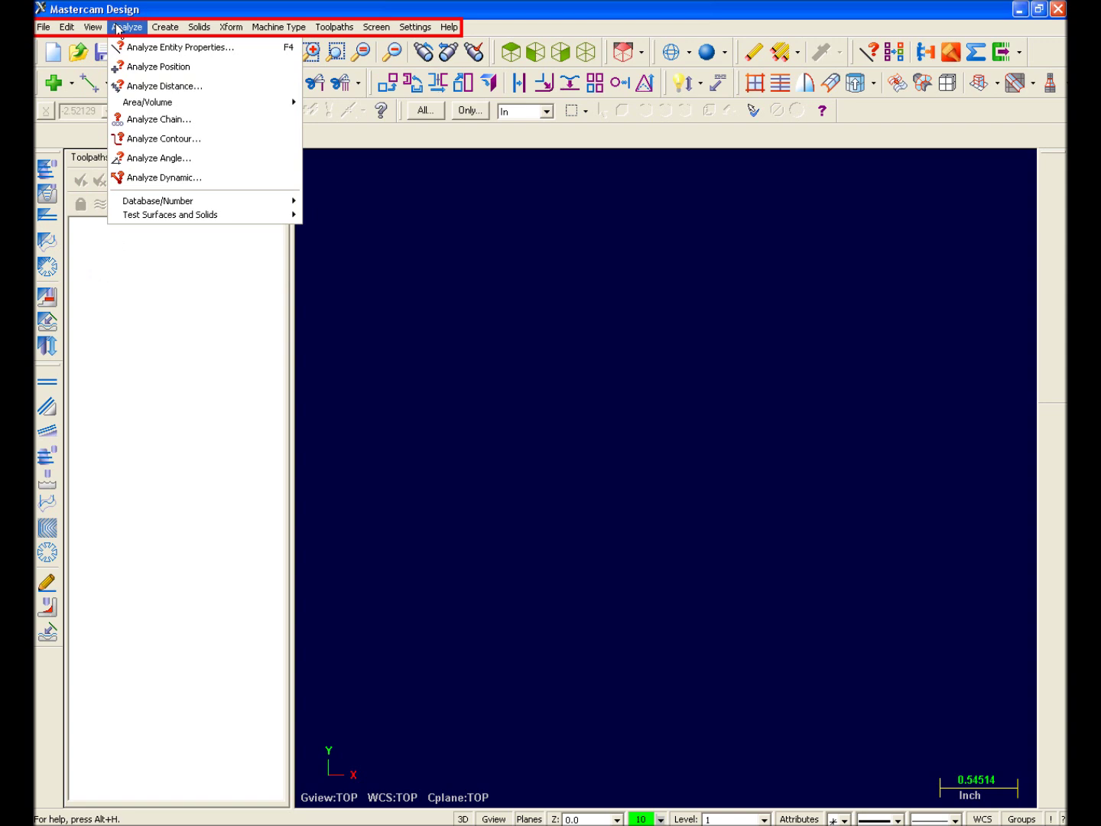
pyautogui.moveTo(163, 29)
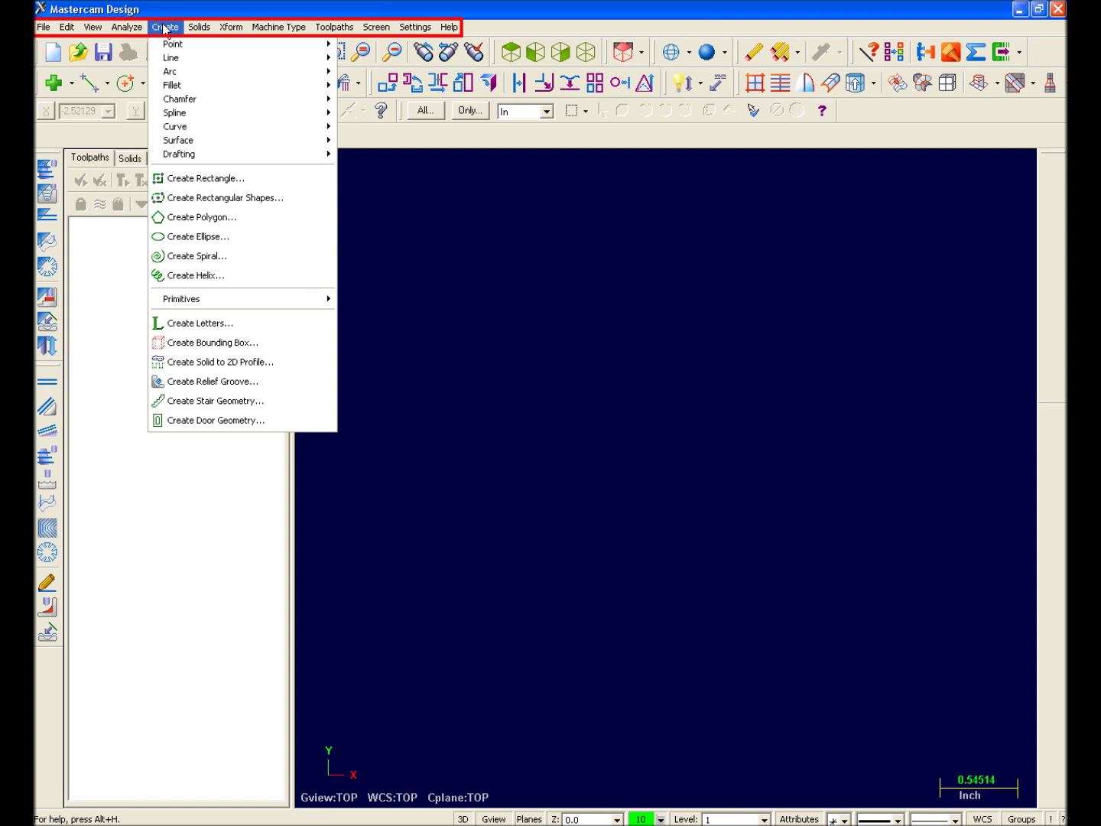
pyautogui.moveTo(203, 58)
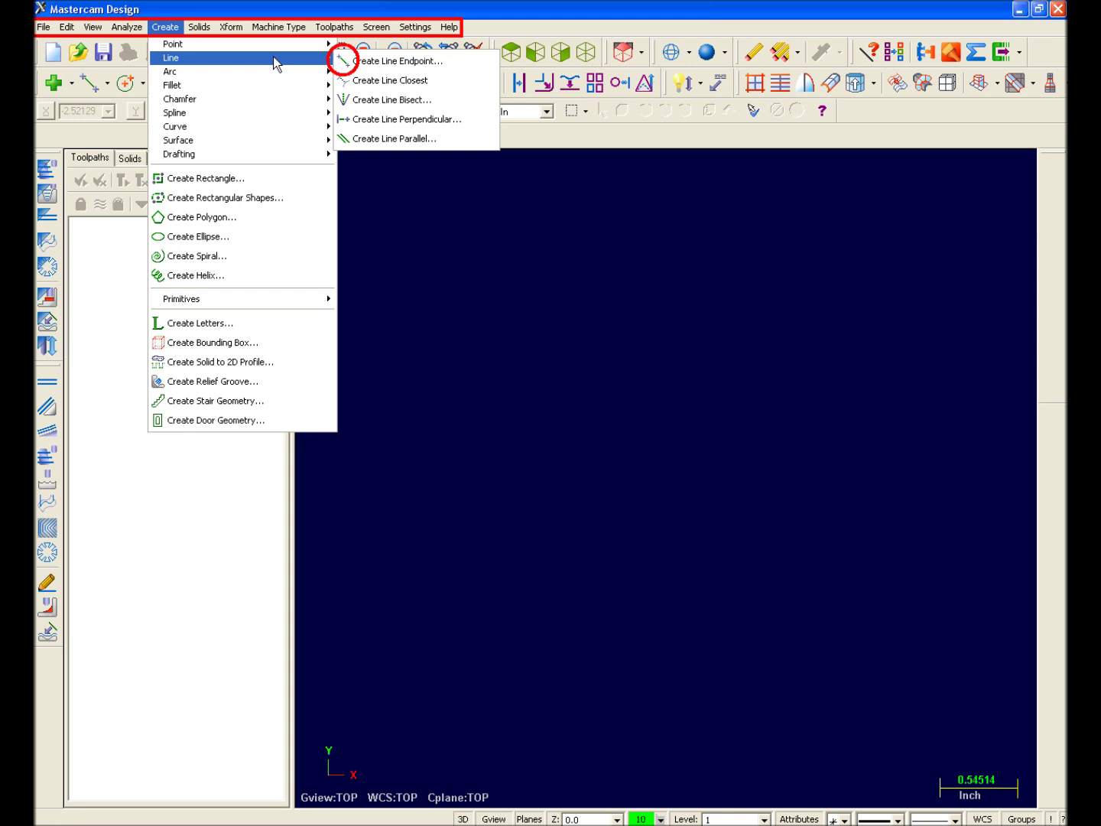
pyautogui.press('Escape')
pyautogui.press('Escape')
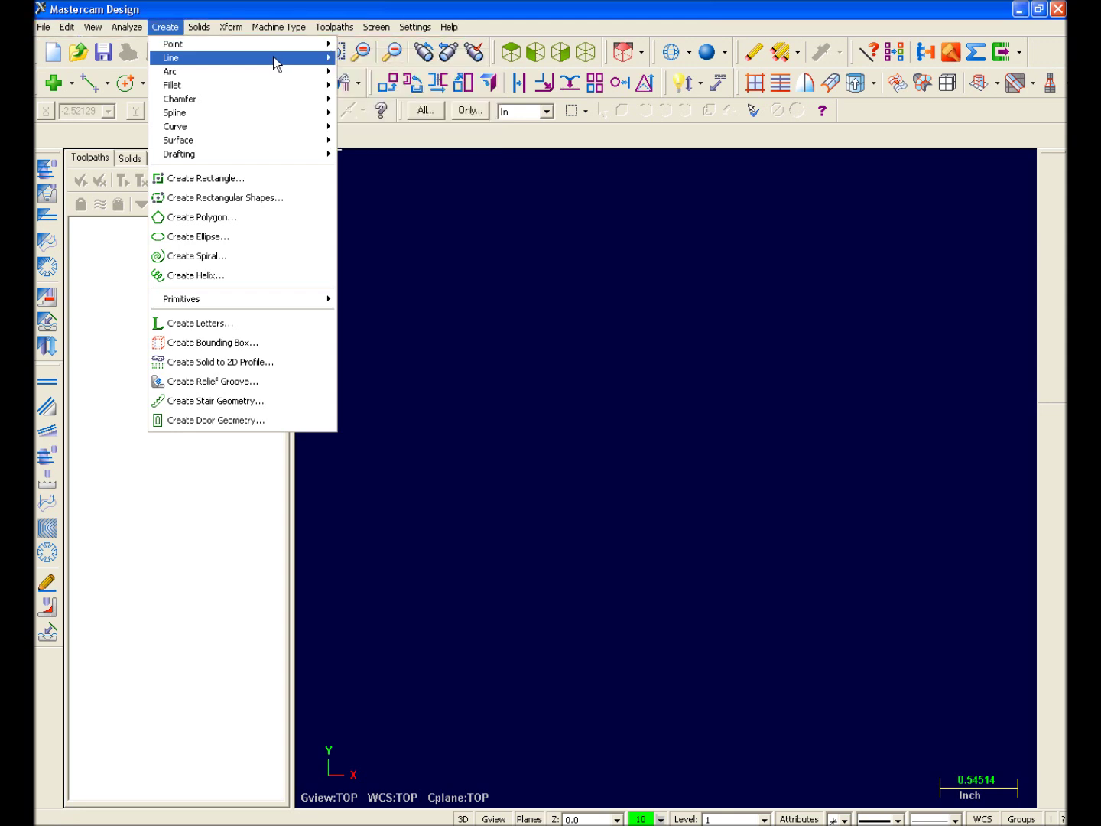
pyautogui.click(108, 90)
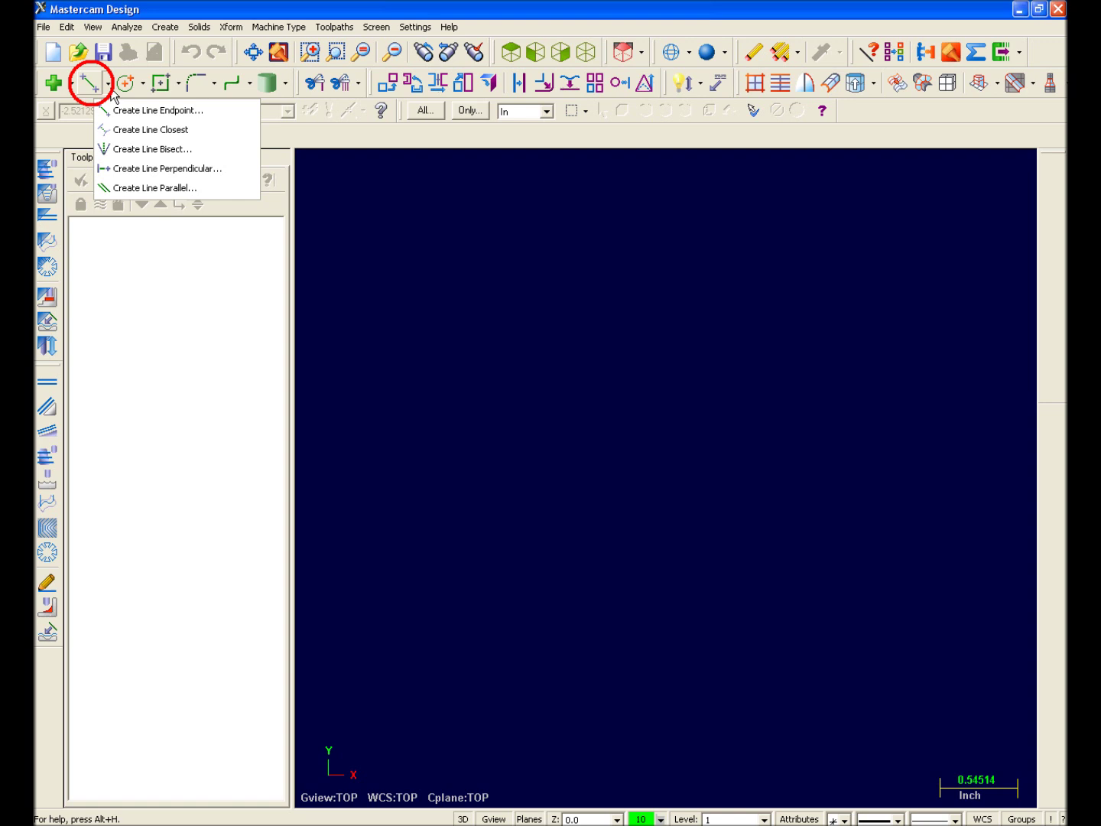
pyautogui.click(149, 110)
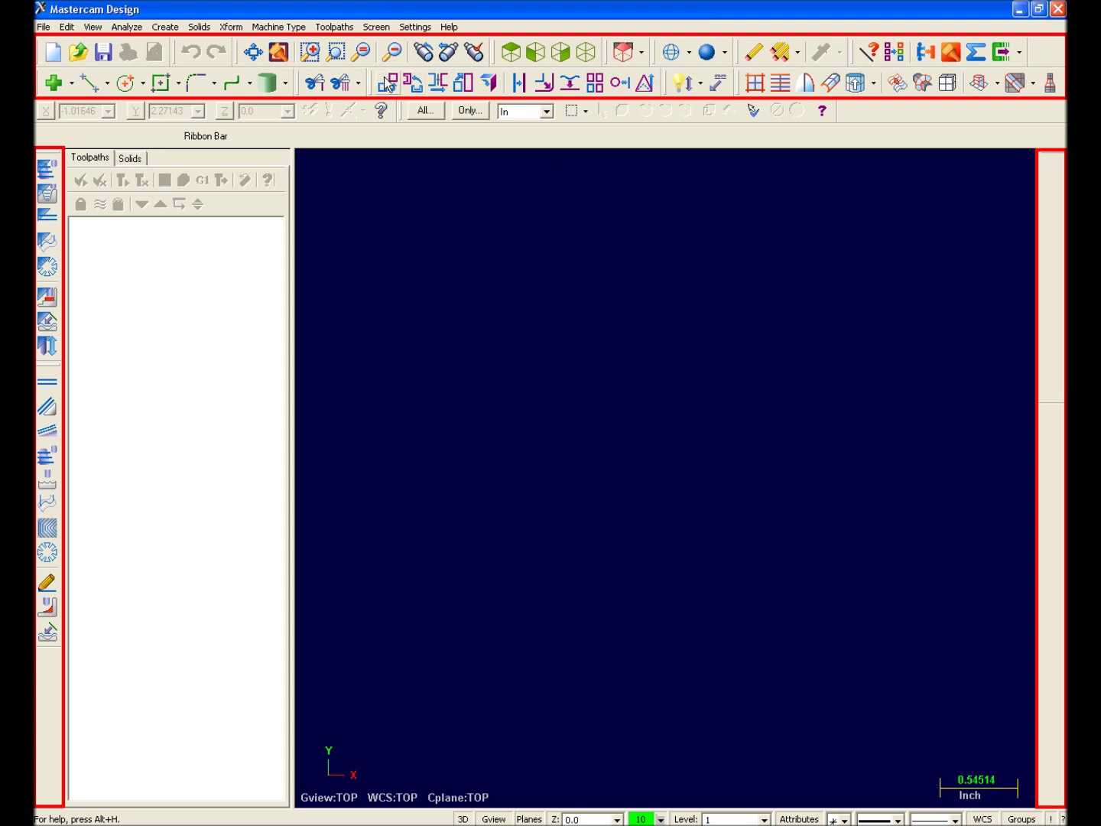
# Step: Float the Xform toolbar, reposition it, and close it
pyautogui.moveTo(375, 83); pyautogui.dragTo(494, 261)
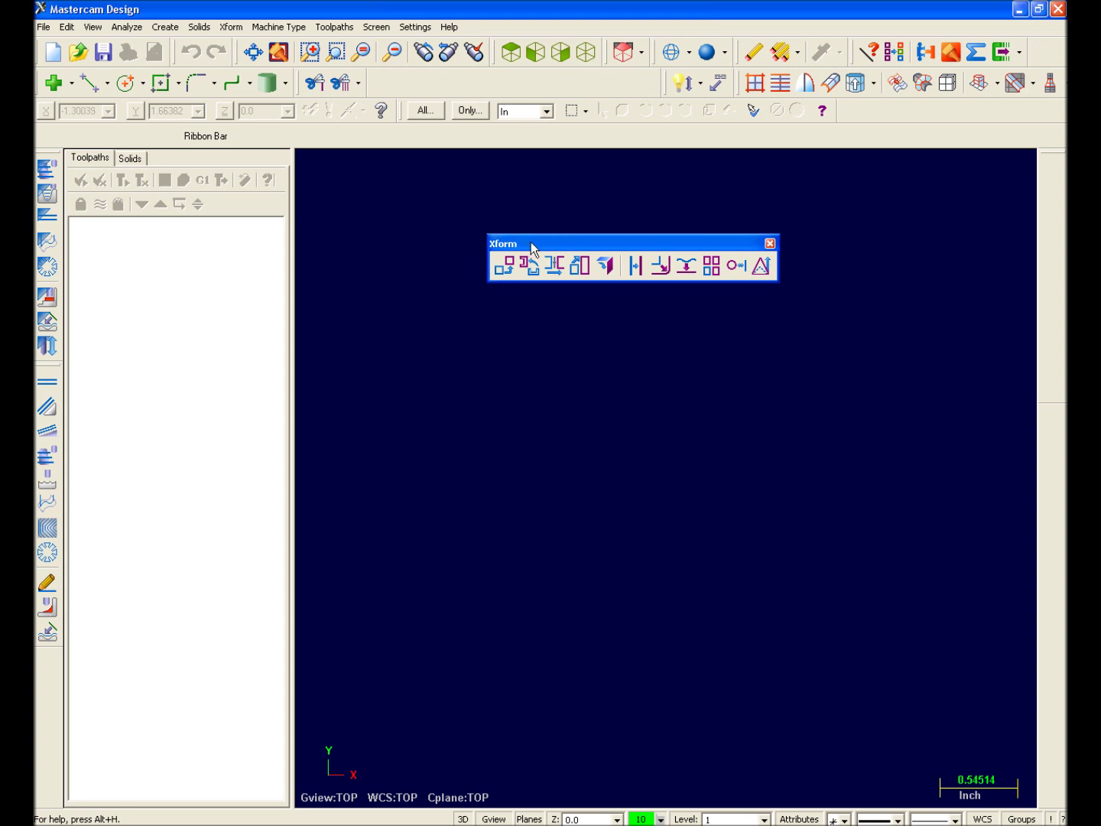
pyautogui.moveTo(530, 244); pyautogui.dragTo(546, 488)
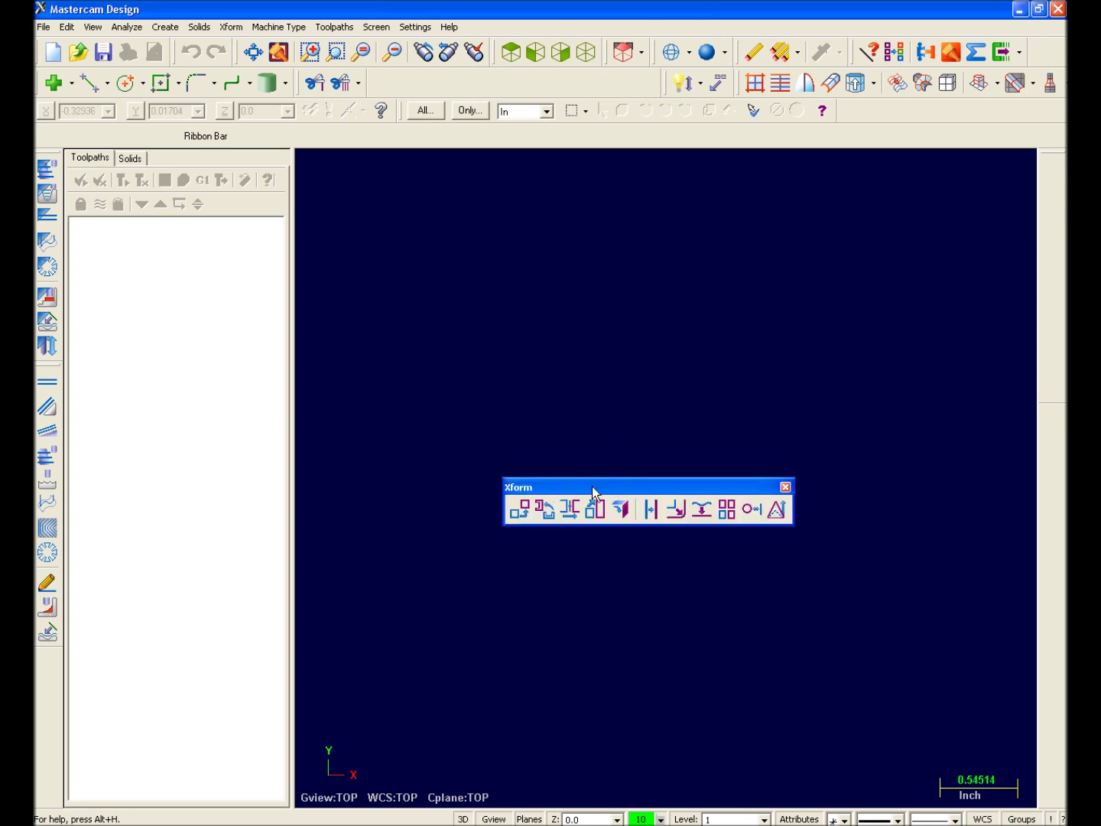
pyautogui.moveTo(593, 489); pyautogui.dragTo(552, 329)
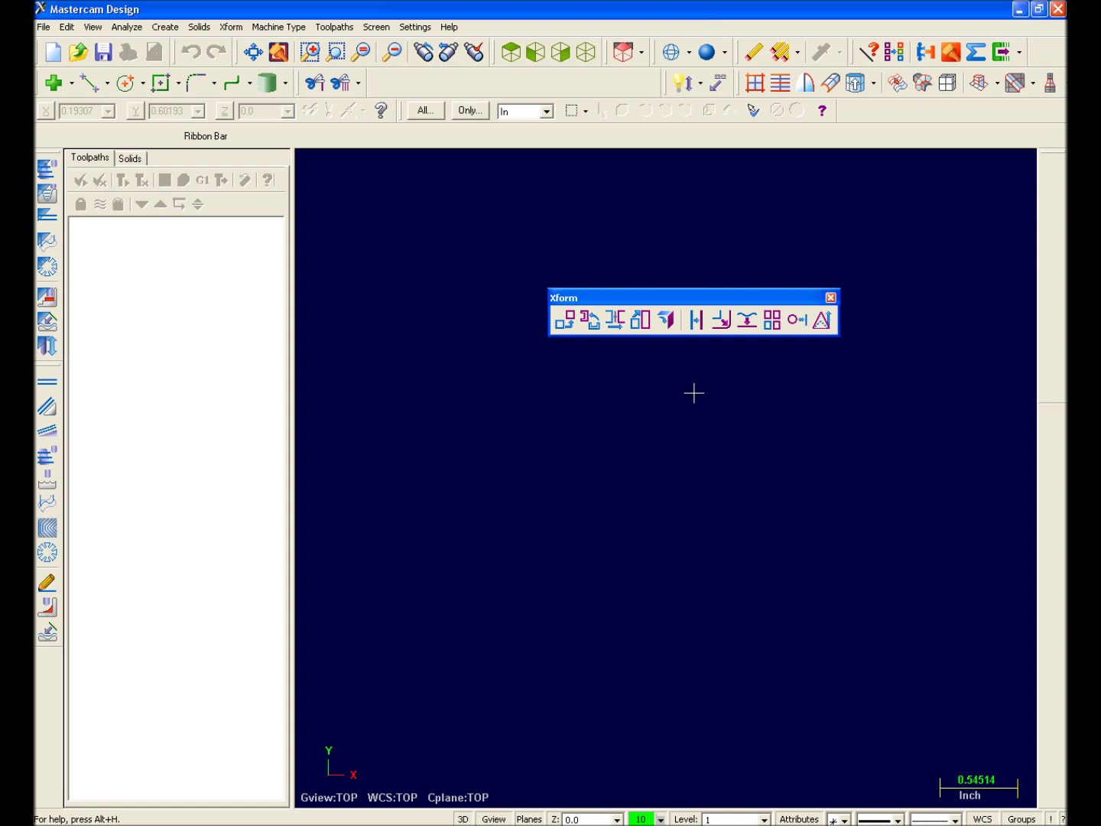
pyautogui.click(829, 297)
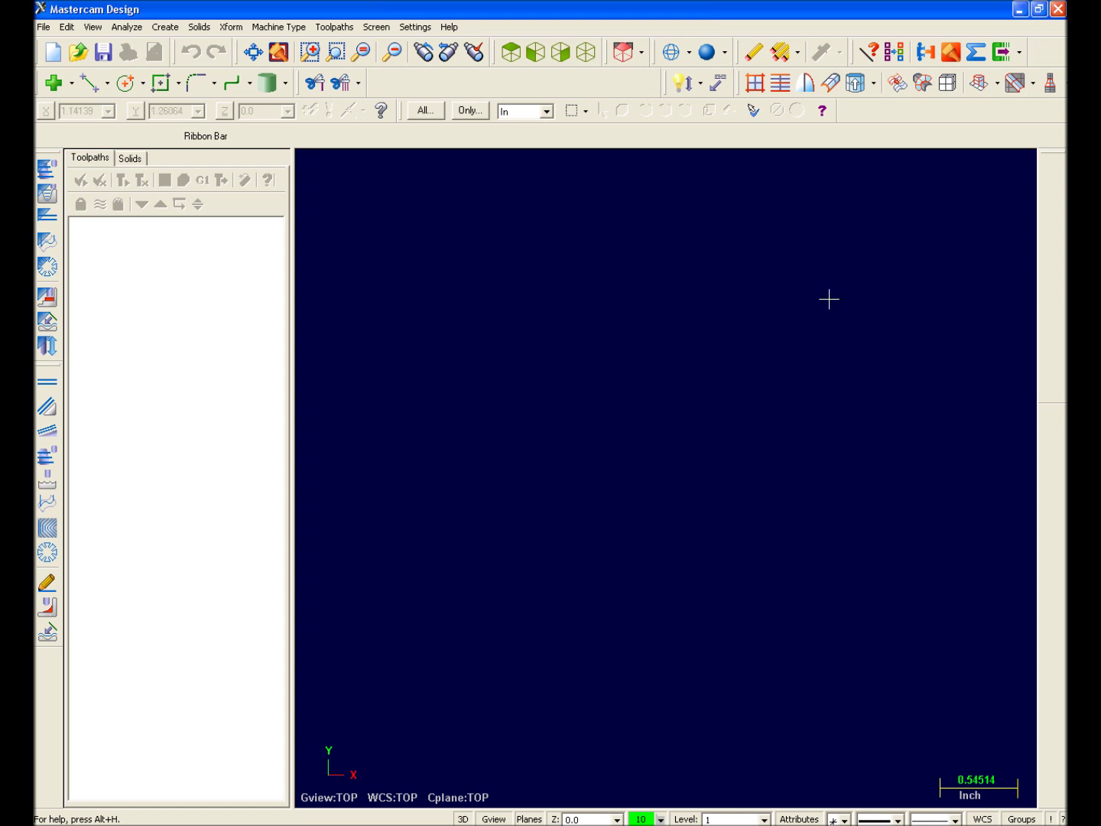
# Step: Re-enable Xform from the toolbar list and dock it back into the second toolbar row
pyautogui.rightClick(858, 112)
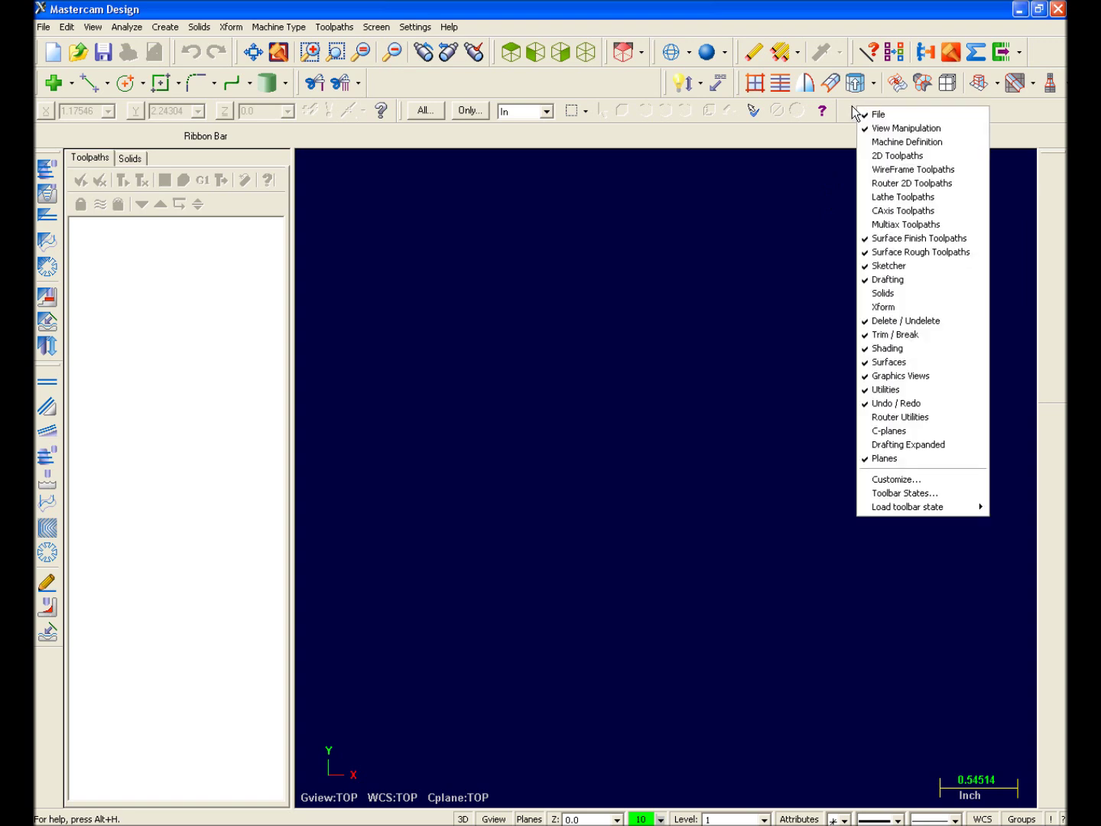
pyautogui.click(900, 309)
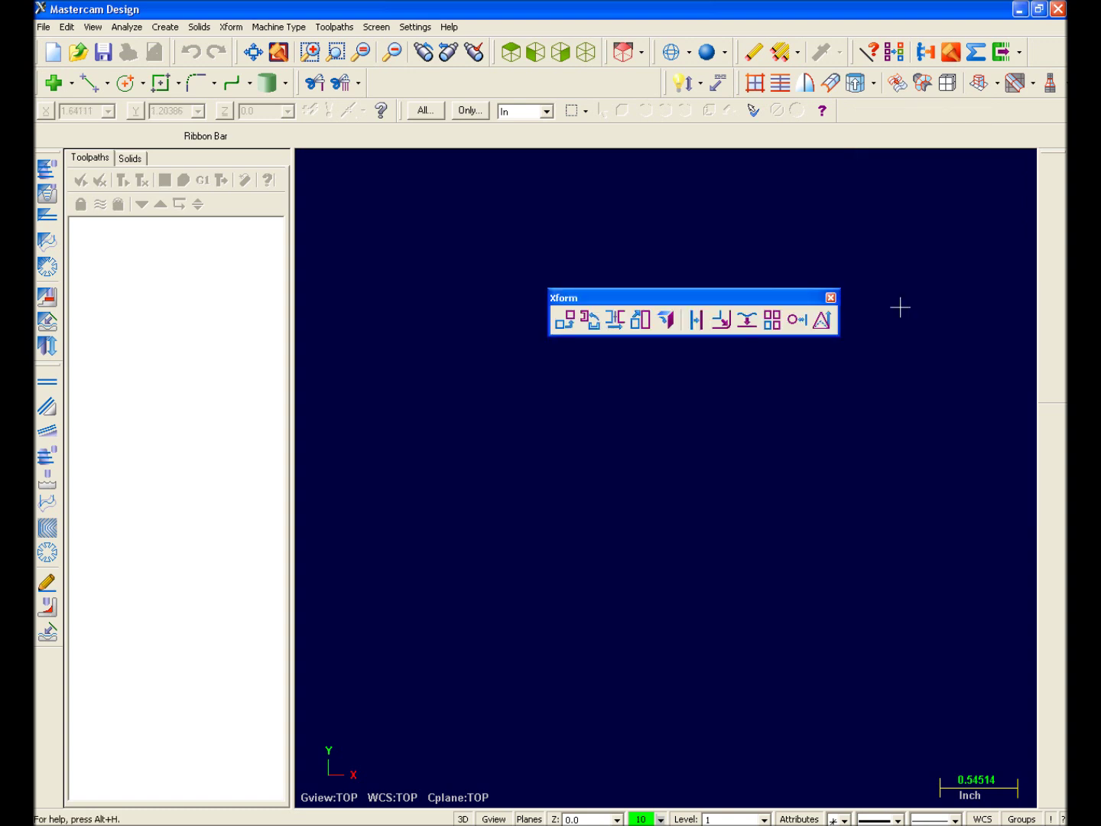
pyautogui.moveTo(685, 297); pyautogui.dragTo(491, 59)
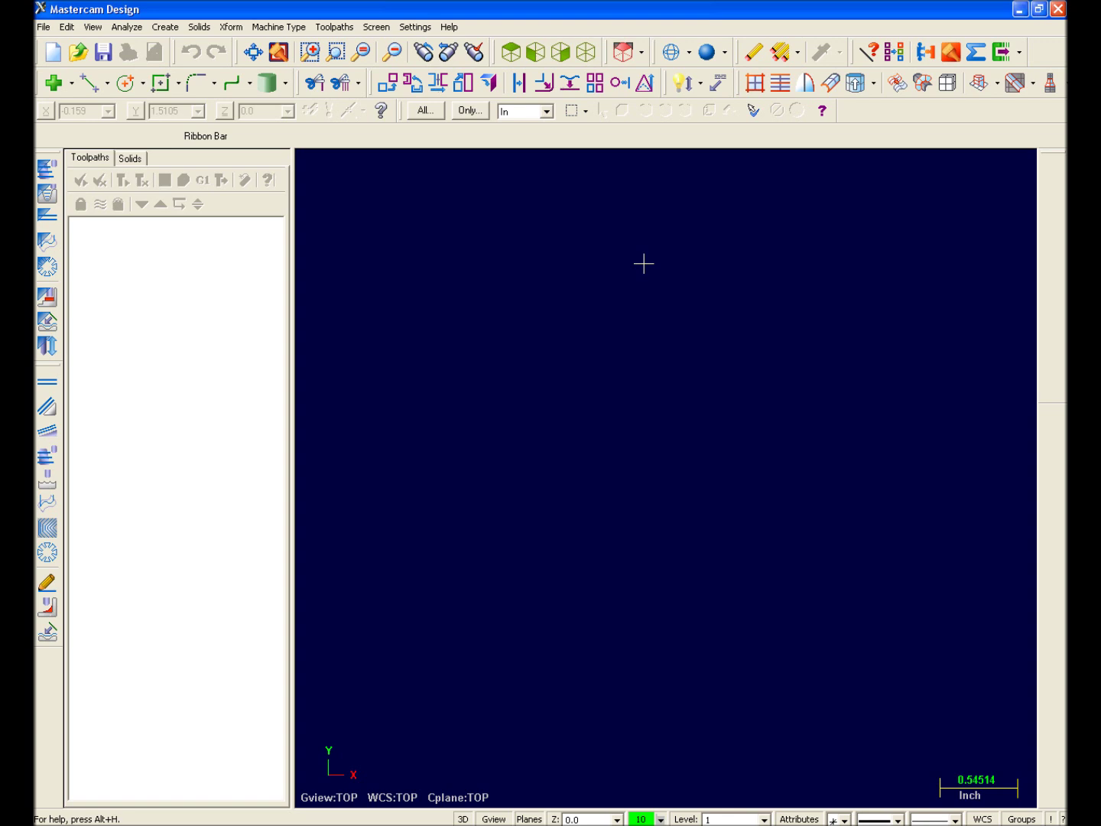
pyautogui.rightClick(864, 122)
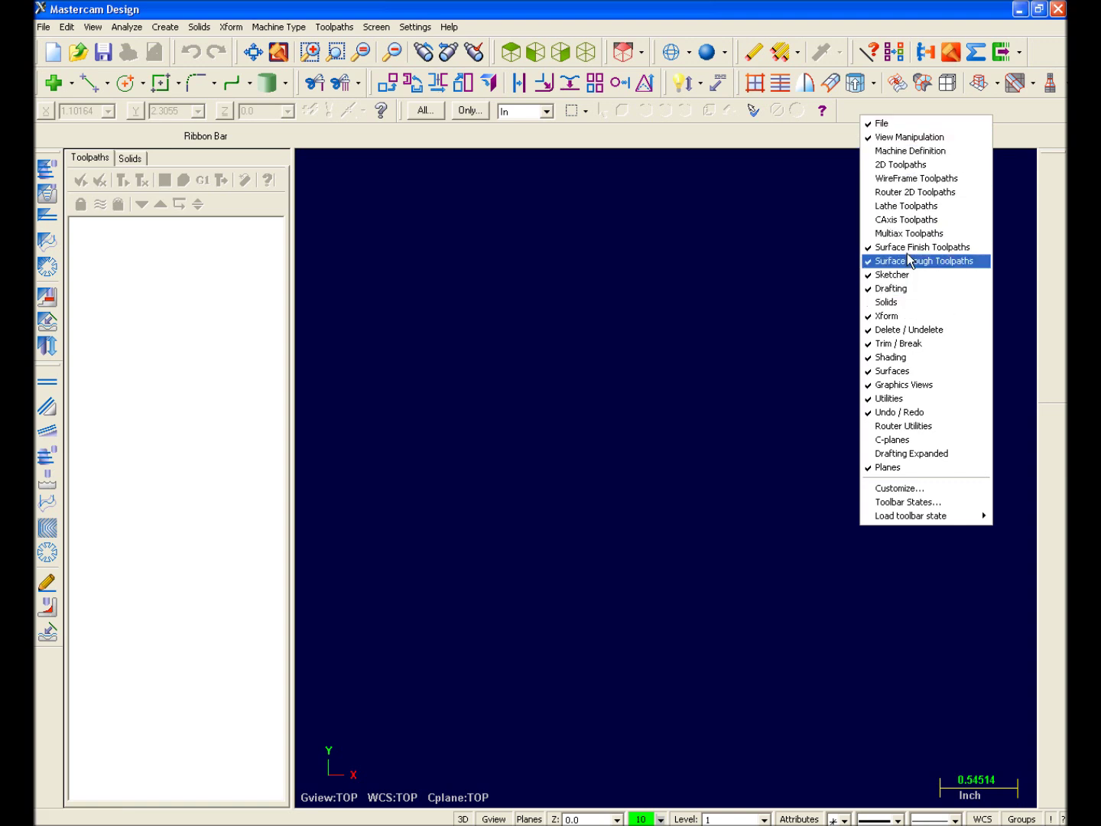
pyautogui.click(855, 114)
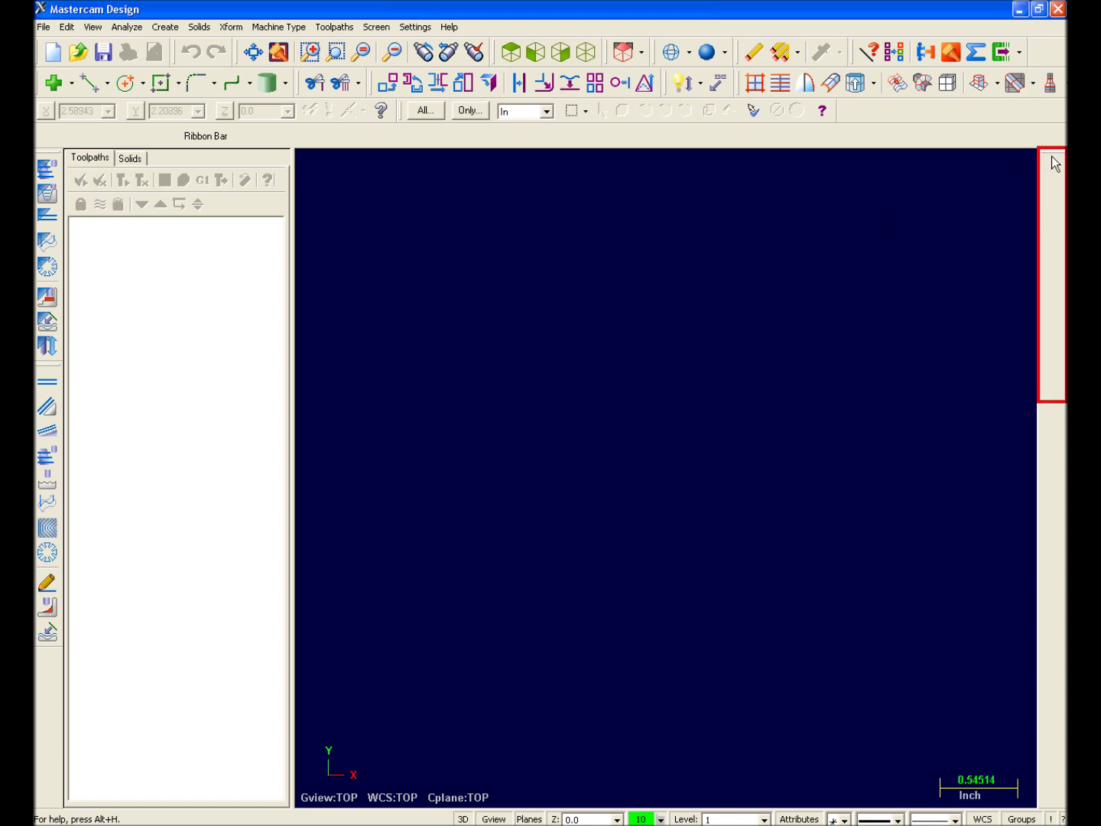
# Step: Float the MRU Function Bar and draw a test line with Create Line Endpoint
pyautogui.moveTo(1052, 155); pyautogui.dragTo(719, 225)
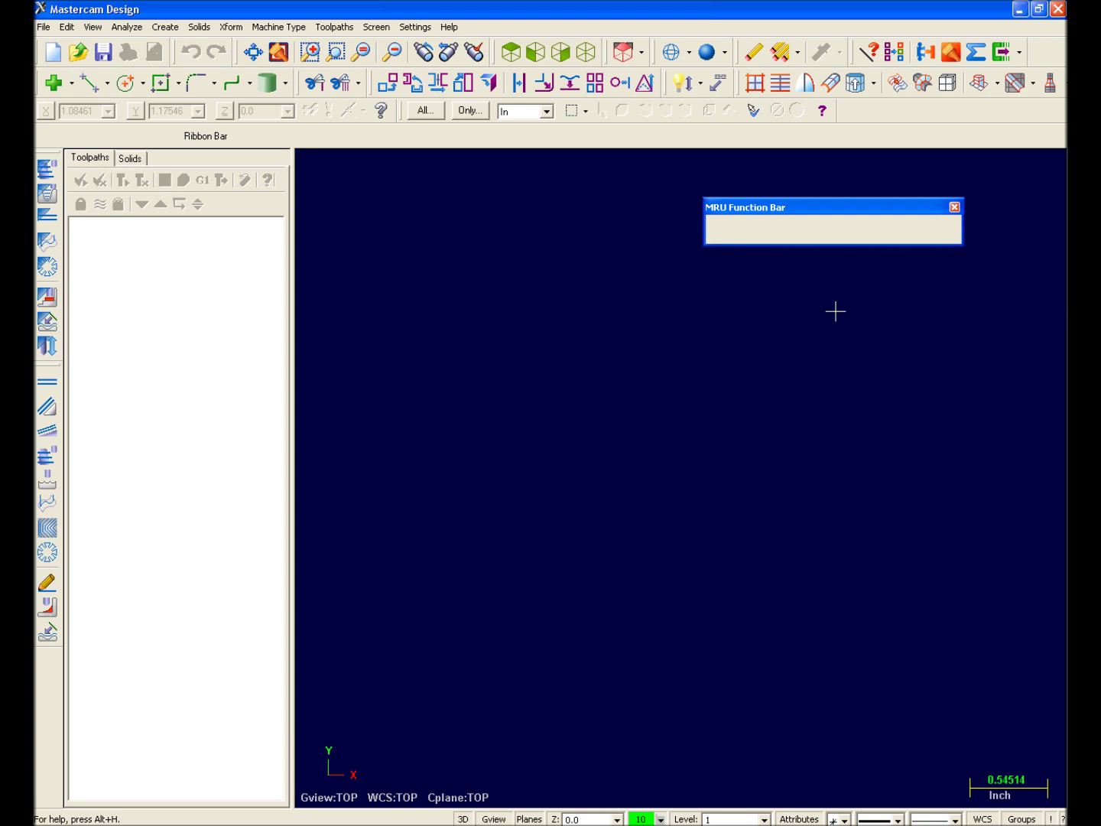
pyautogui.click(88, 82)
pyautogui.click(383, 301)
pyautogui.click(941, 588)
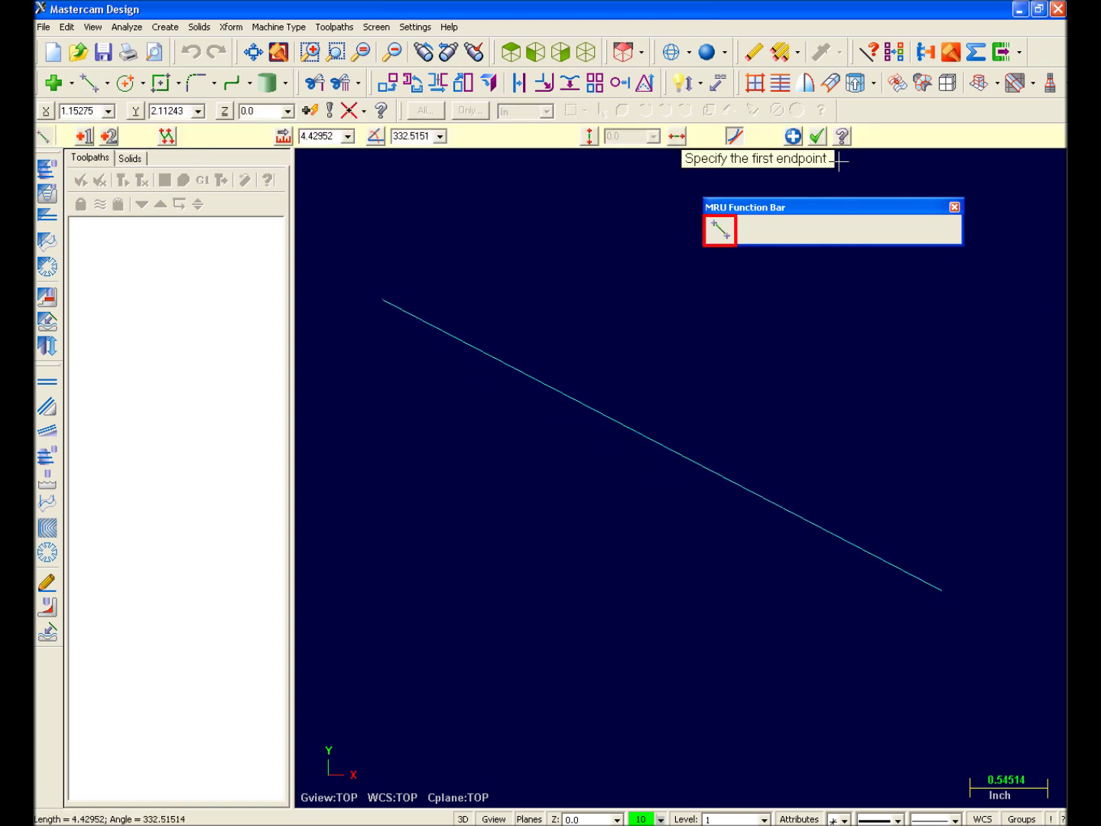
pyautogui.click(818, 136)
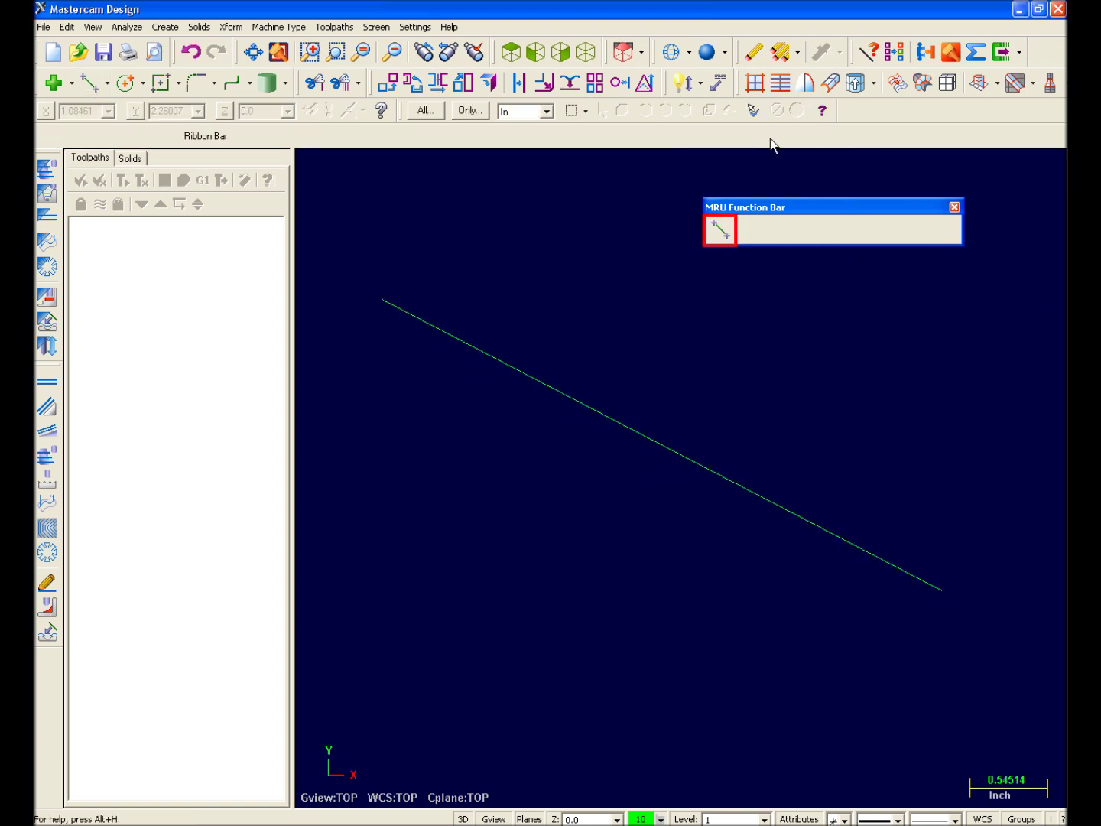
# Step: Delete the test line and dock the MRU Function Bar on the right edge
pyautogui.click(526, 376)
pyautogui.click(753, 52)
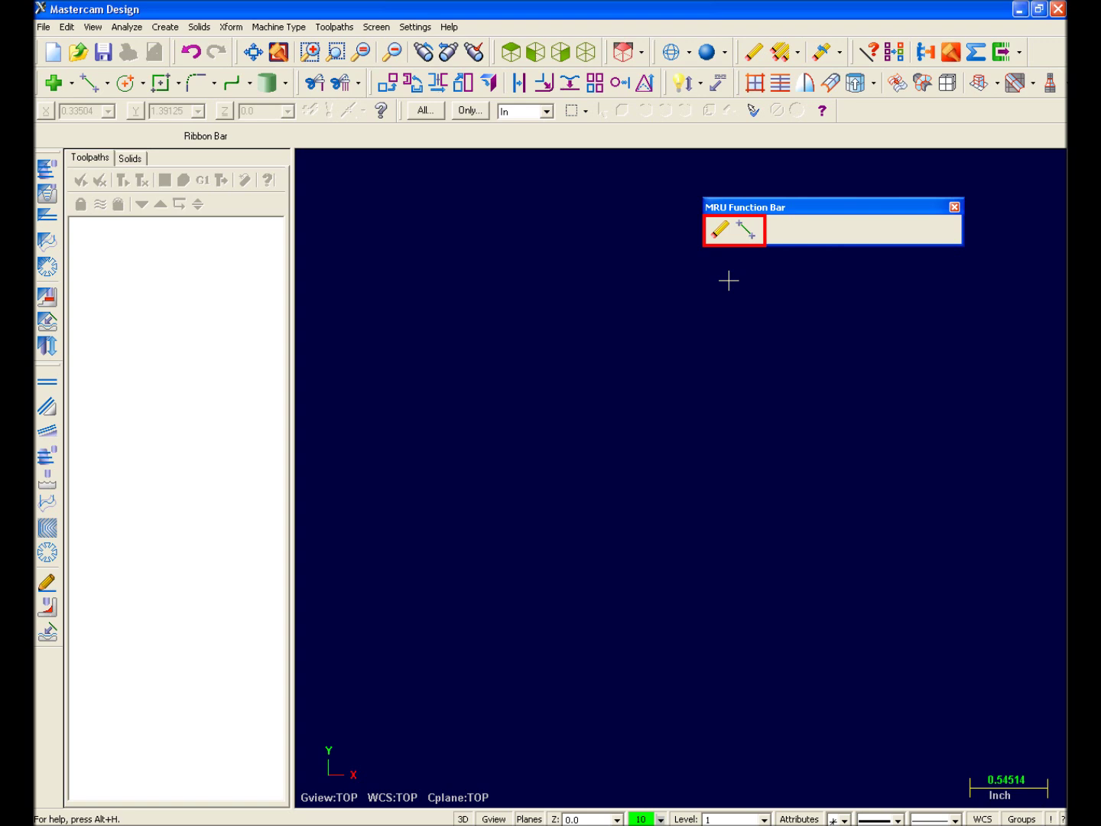
pyautogui.moveTo(712, 207); pyautogui.dragTo(1050, 156)
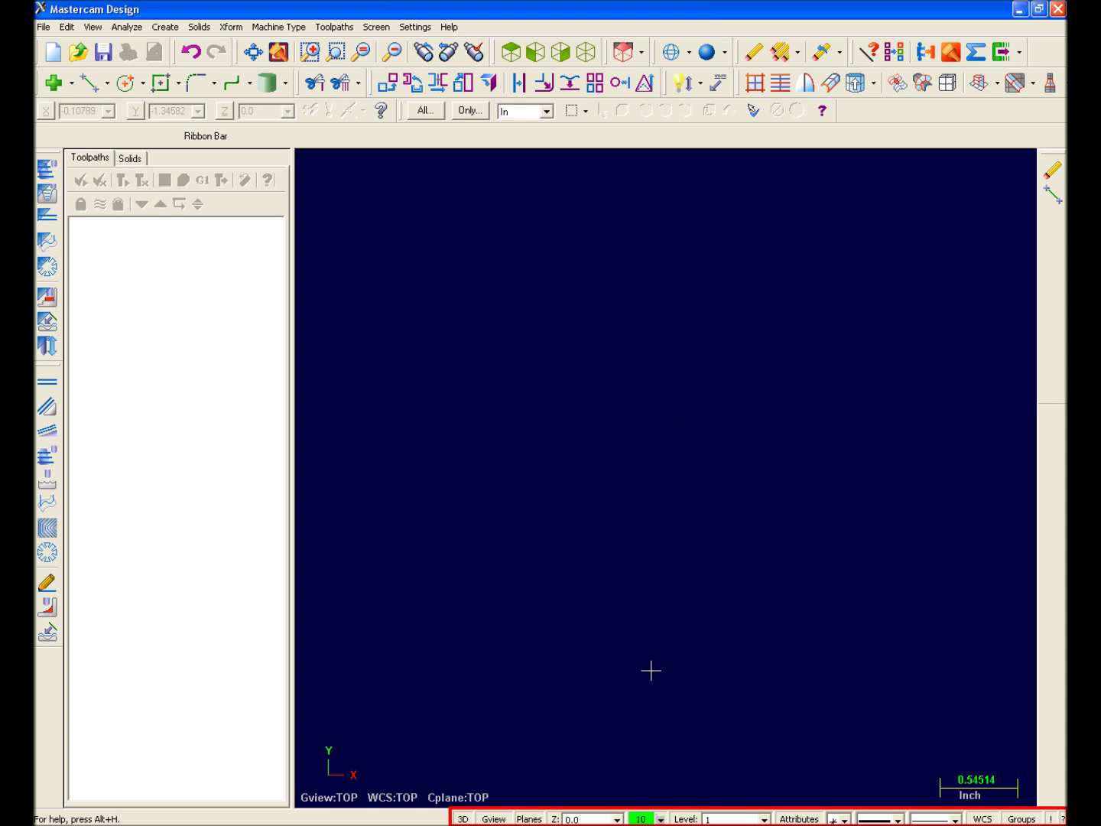
pyautogui.click(643, 818)
pyautogui.click(631, 698)
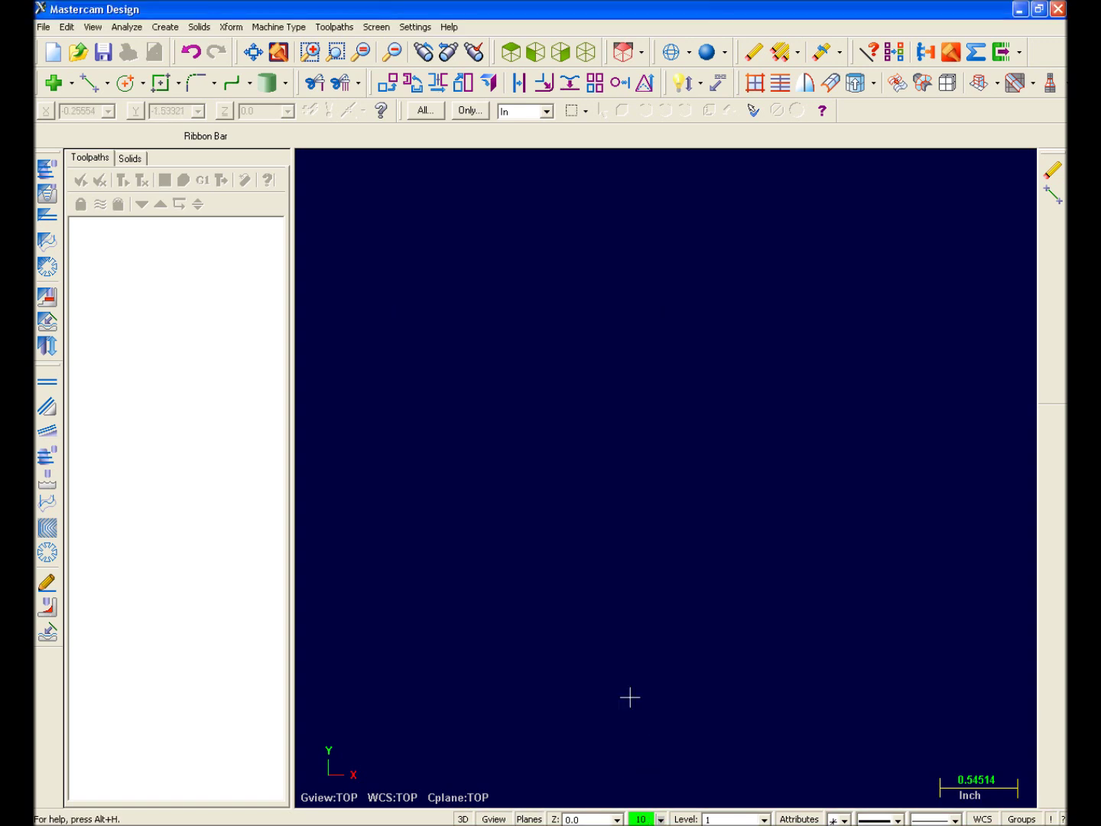
pyautogui.click(685, 818)
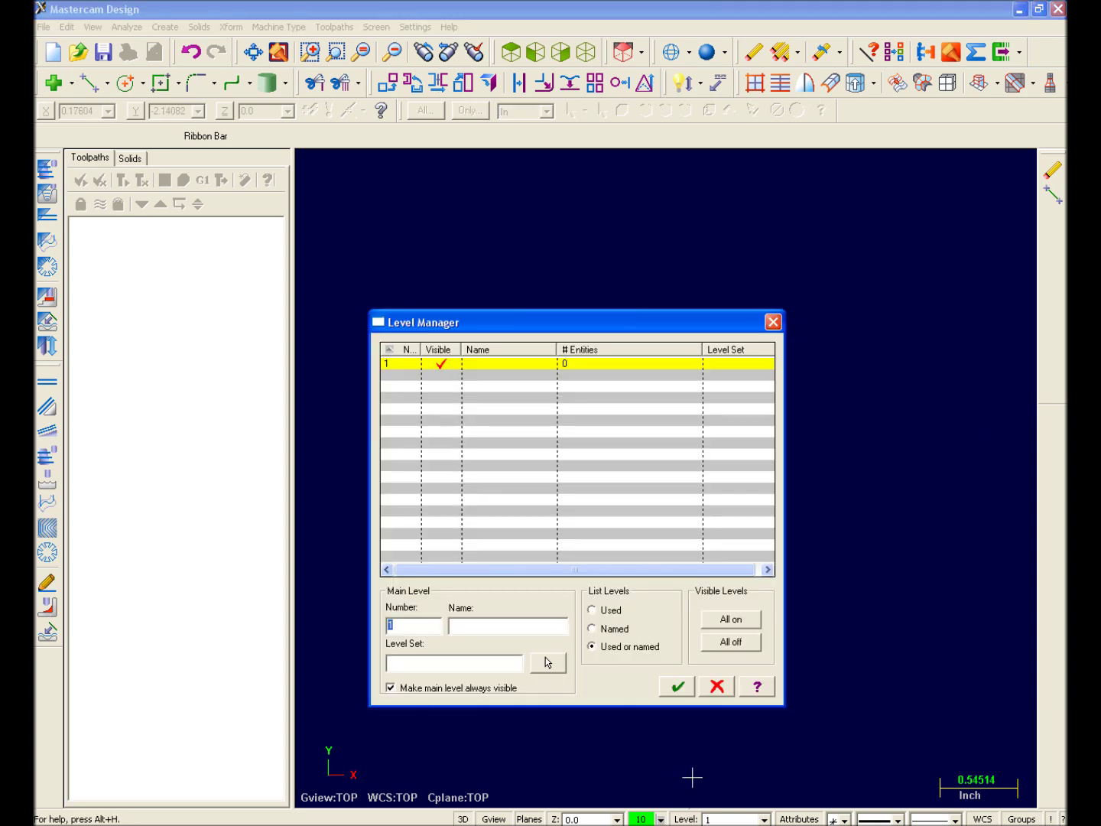
pyautogui.click(685, 692)
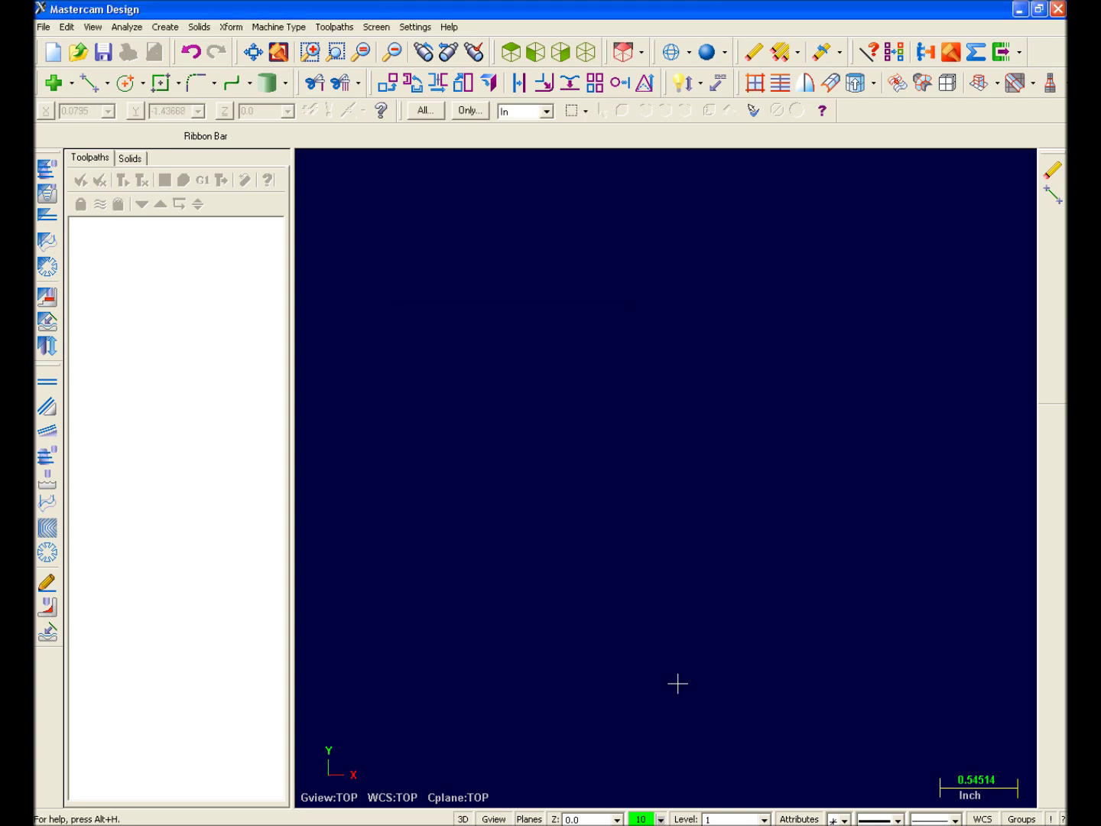
pyautogui.click(792, 818)
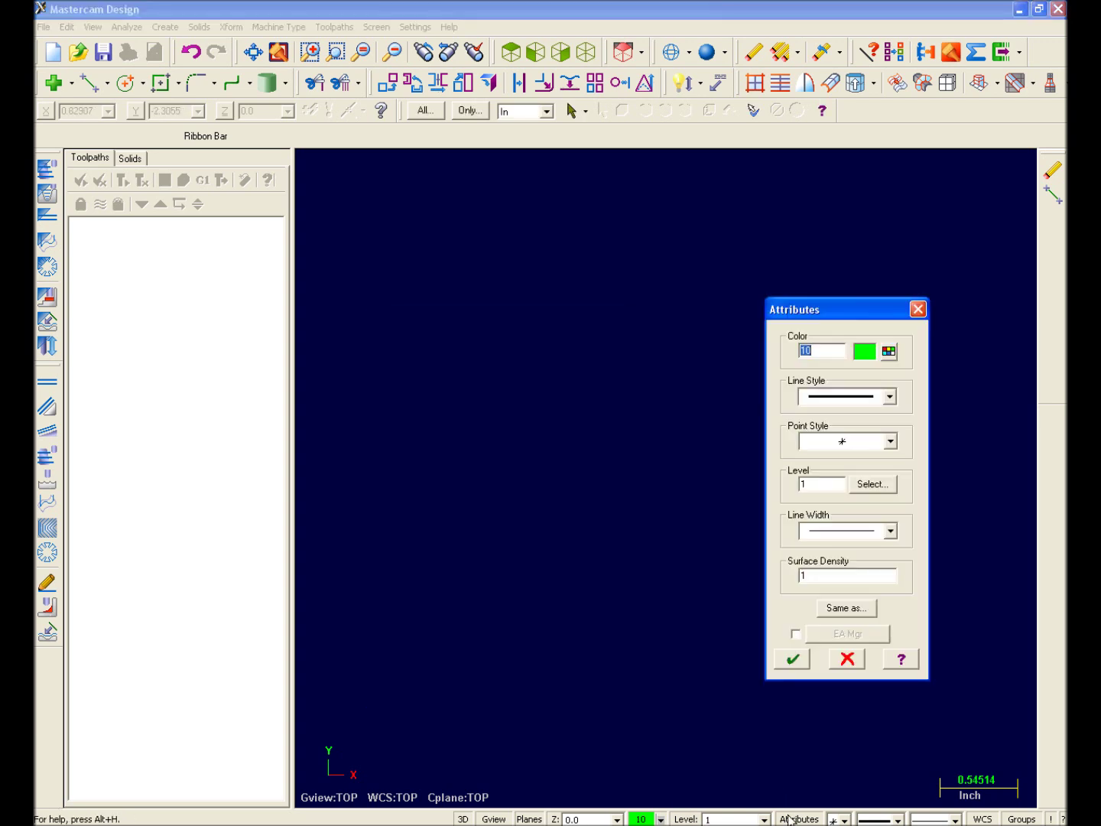
pyautogui.click(792, 659)
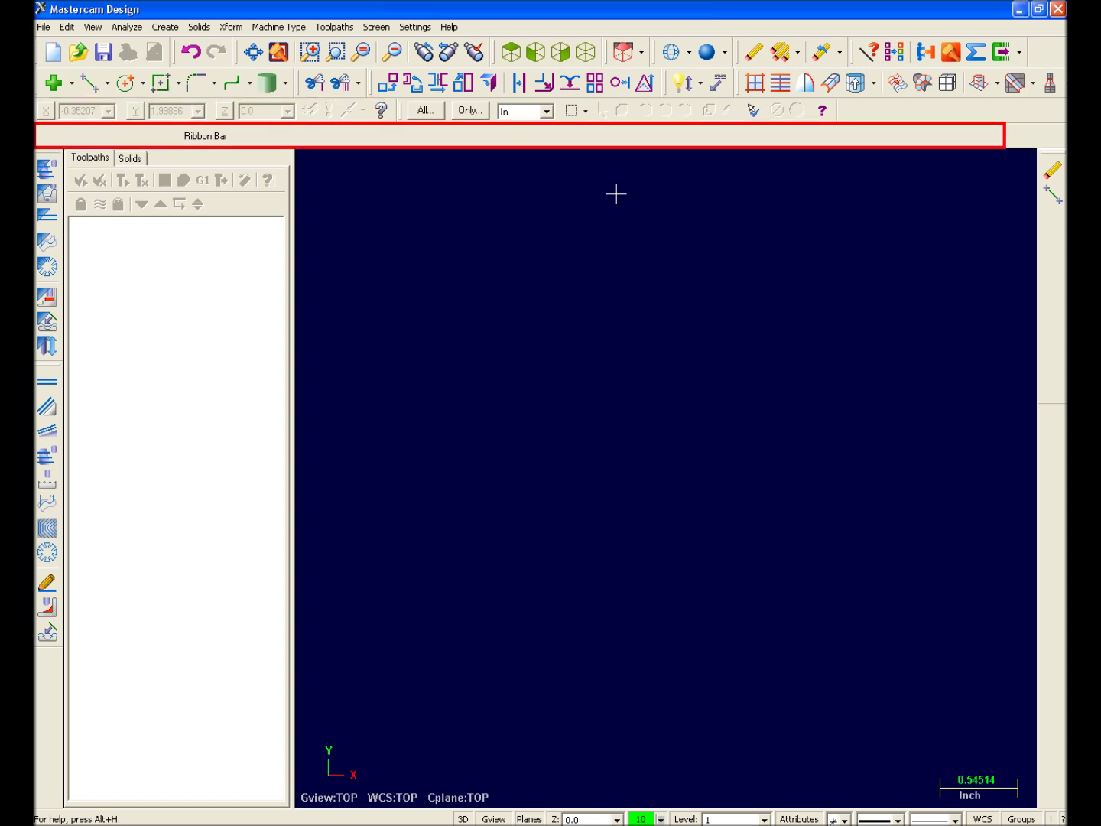
# Step: Resize the endpoint prompt from Medium to Small to Large, then end the line command
pyautogui.click(88, 81)
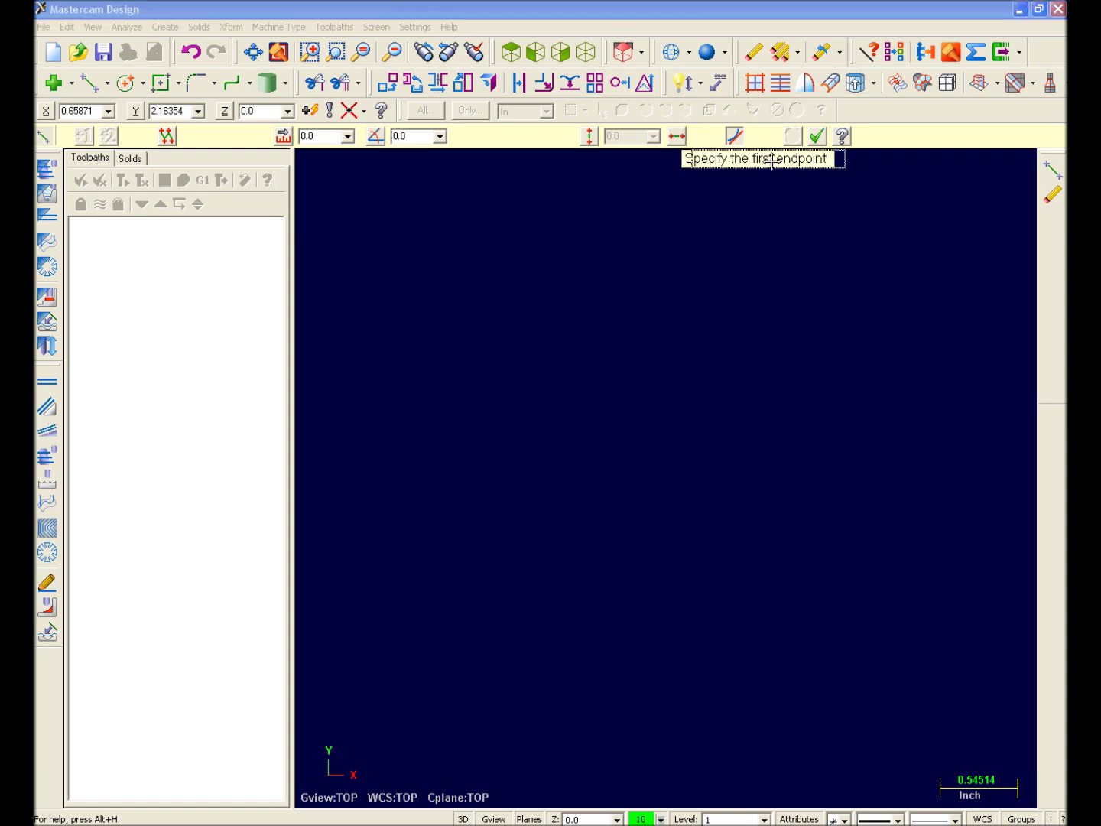
pyautogui.rightClick(948, 162)
pyautogui.click(977, 183)
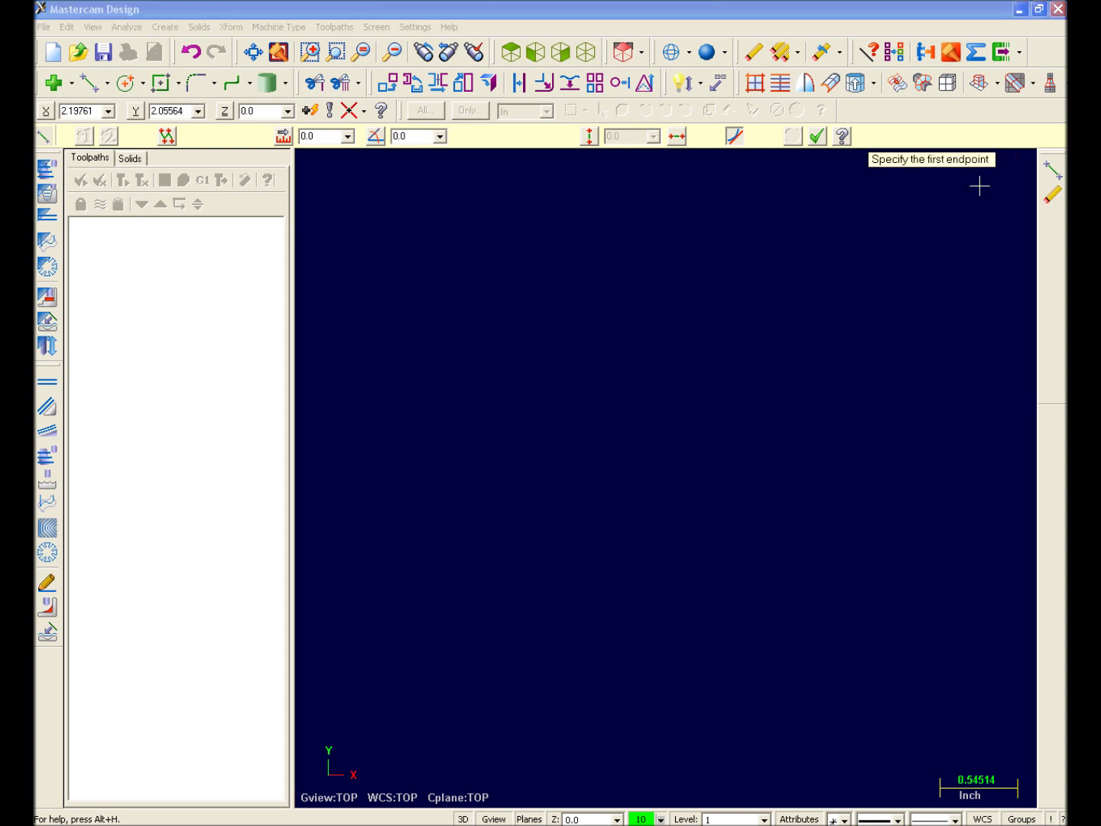
pyautogui.rightClick(952, 160)
pyautogui.click(957, 166)
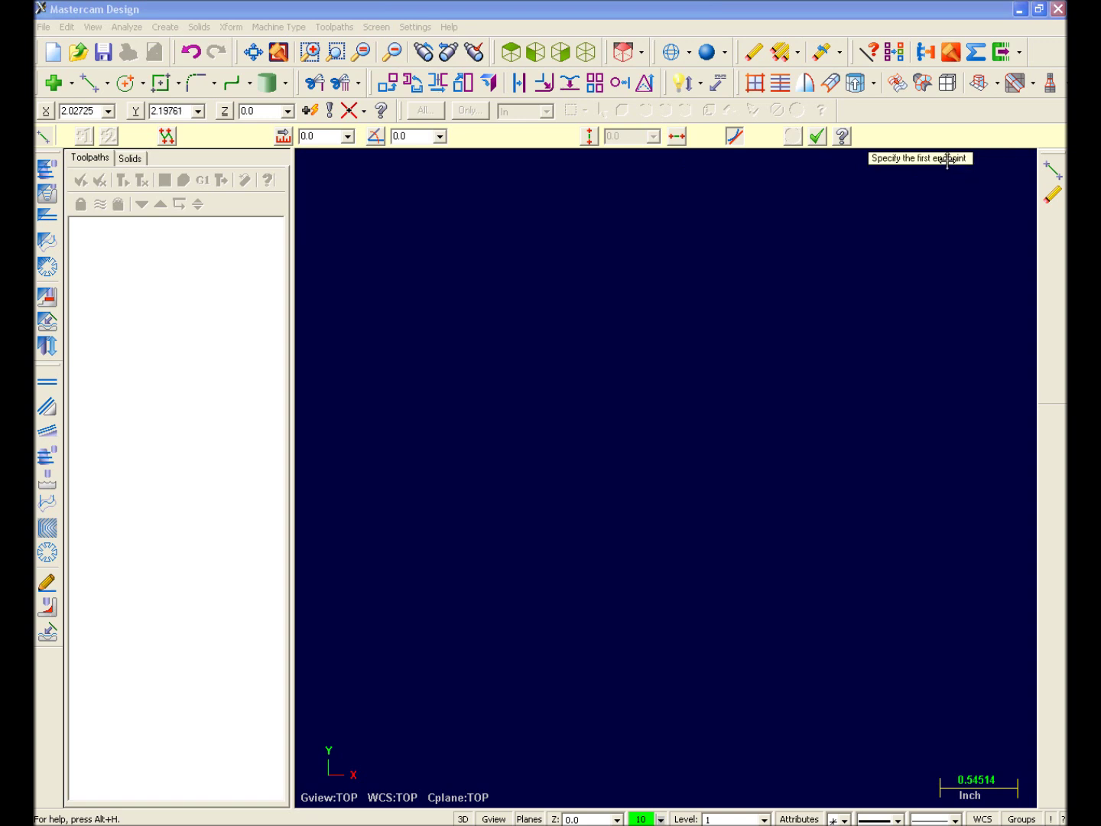
pyautogui.rightClick(946, 161)
pyautogui.click(981, 196)
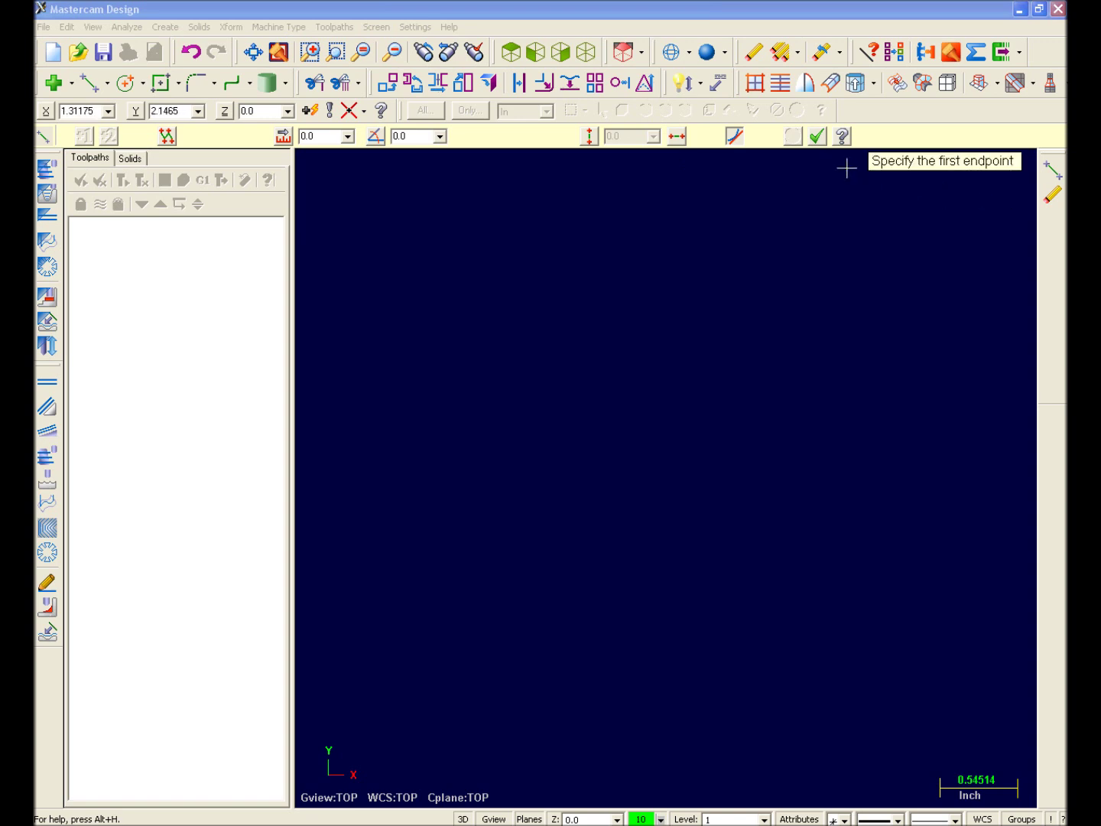
pyautogui.click(817, 136)
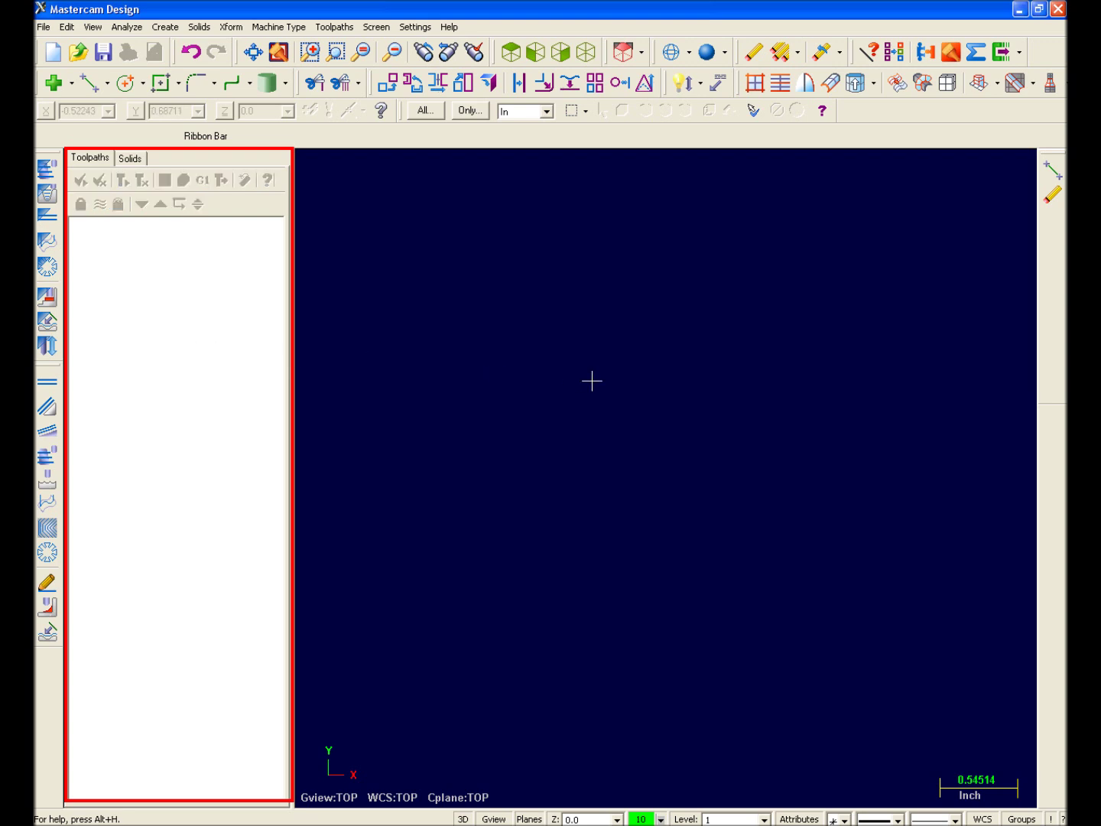
pyautogui.hotkey('alt', 'o')
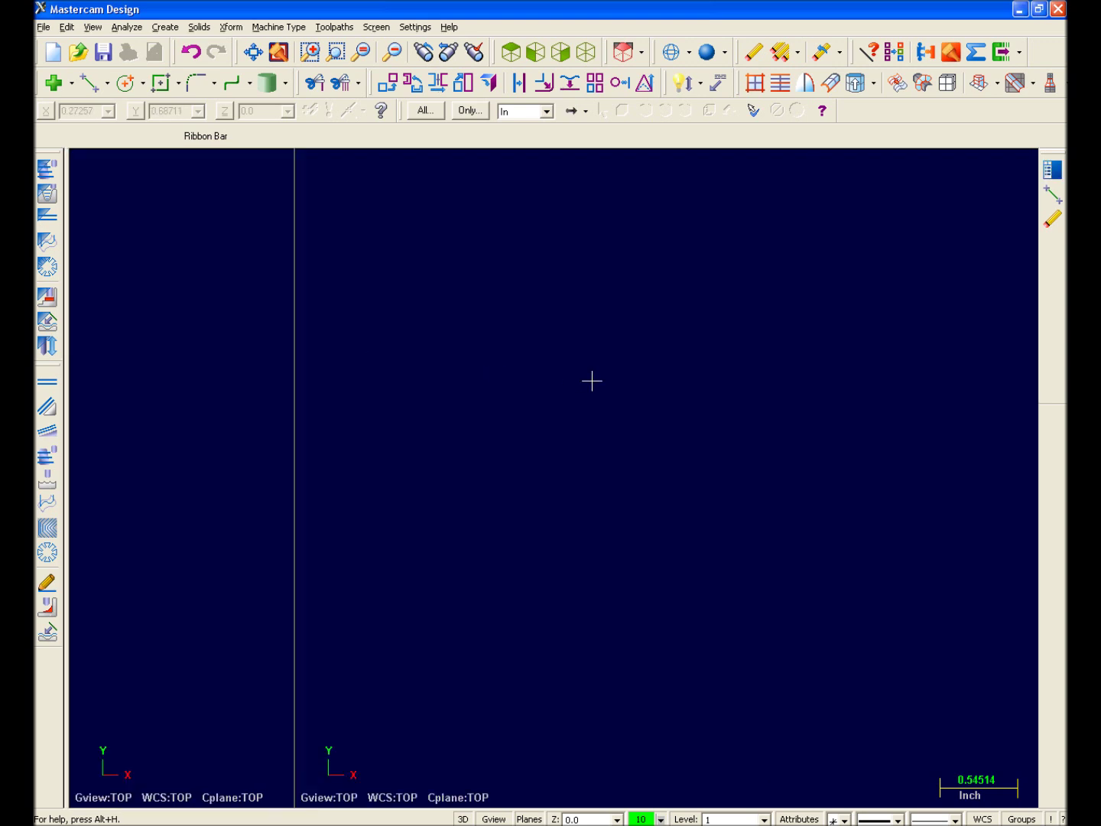
pyautogui.hotkey('alt', 'o')
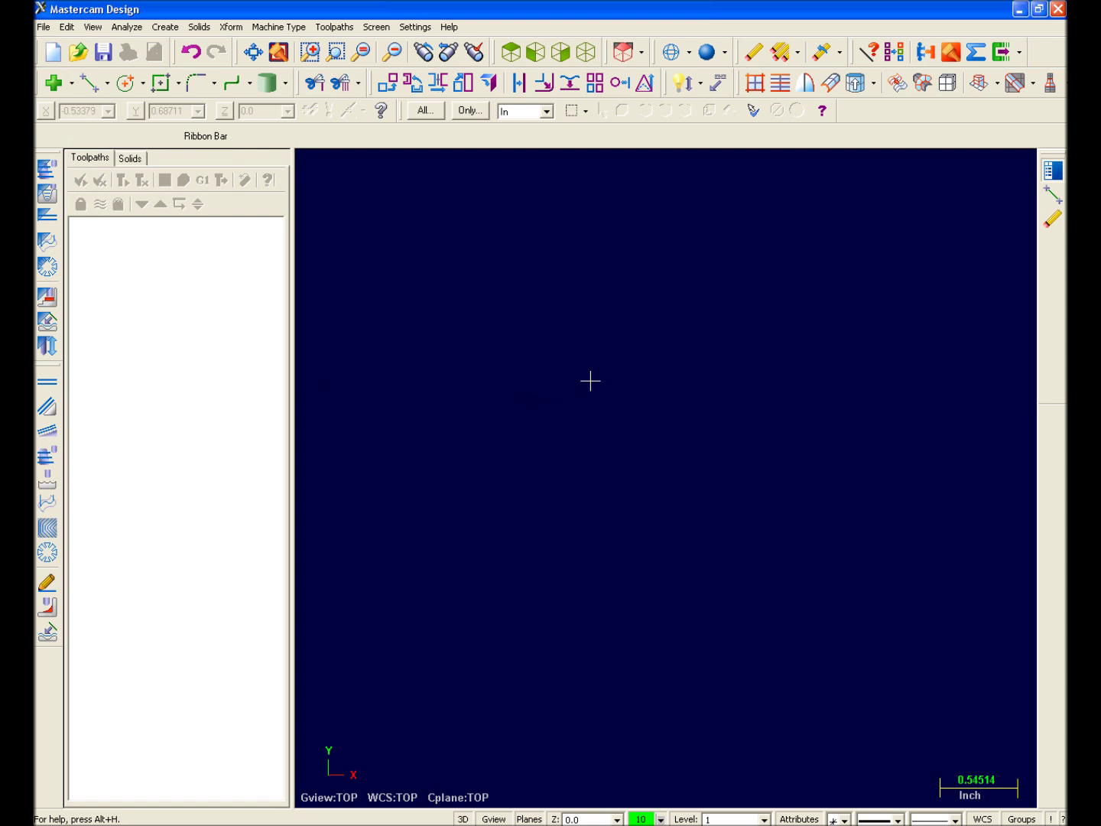
pyautogui.click(92, 27)
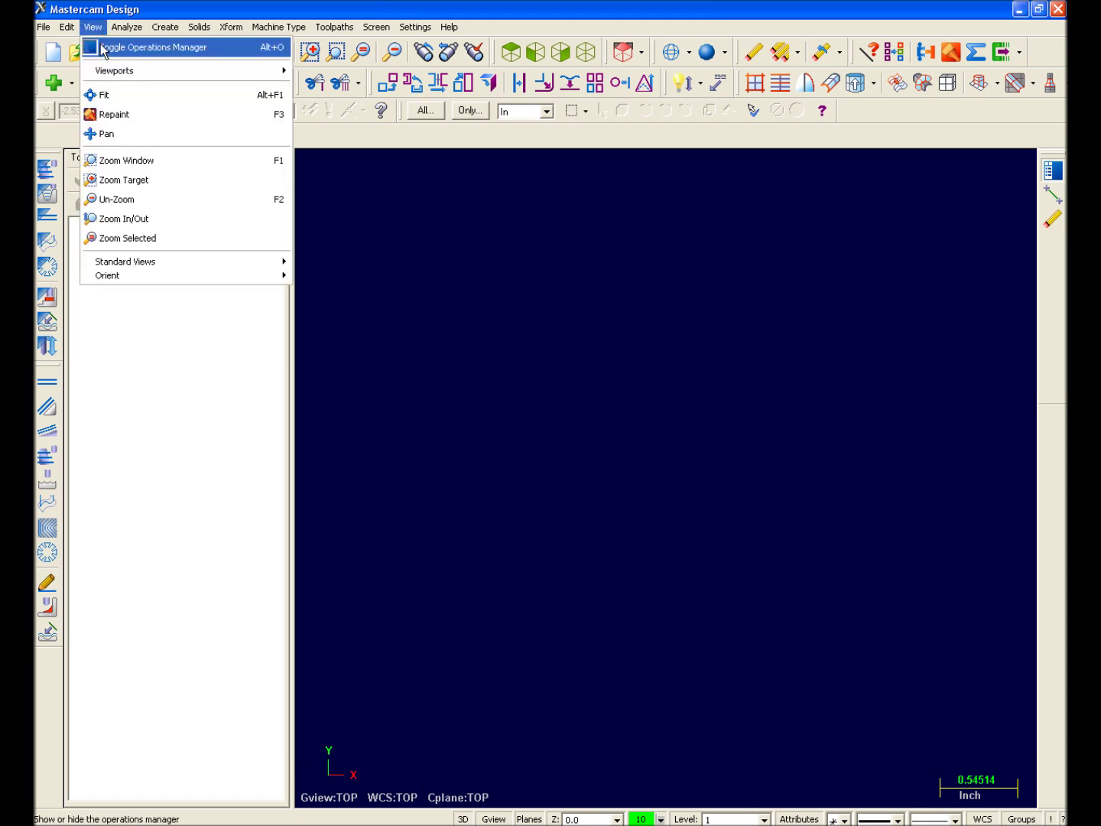
pyautogui.click(103, 49)
pyautogui.click(93, 28)
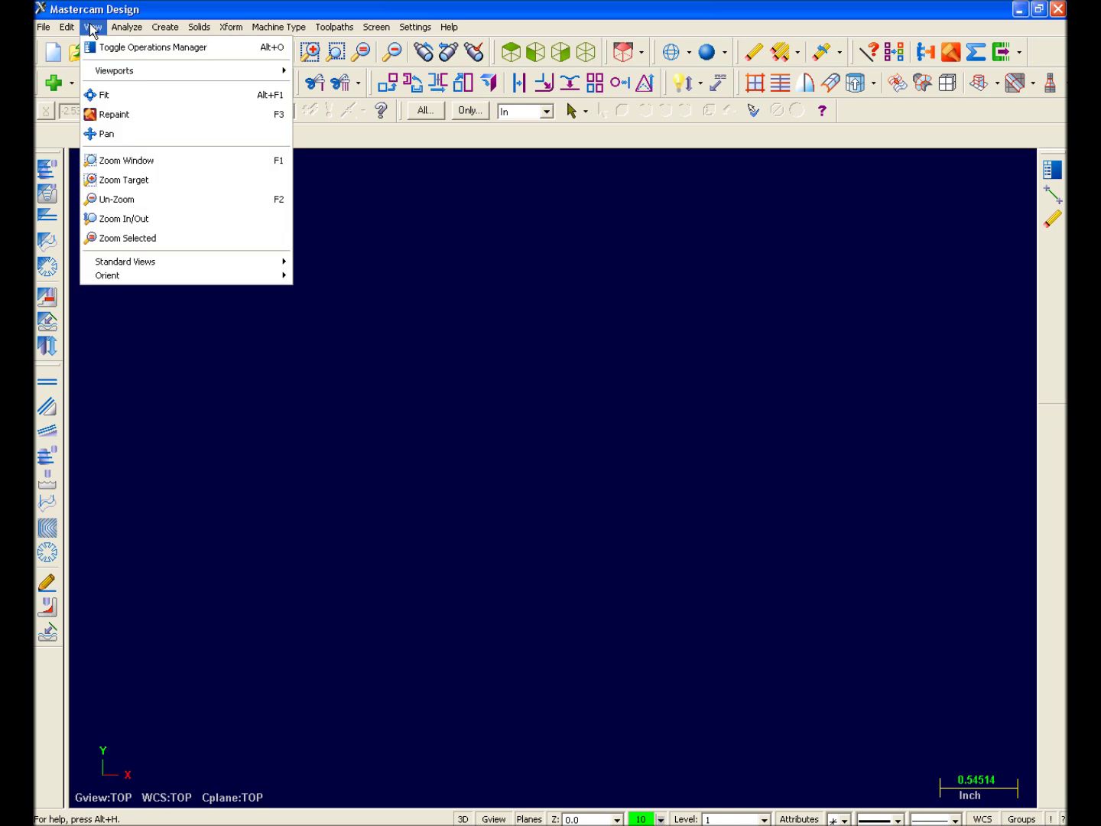
pyautogui.click(103, 48)
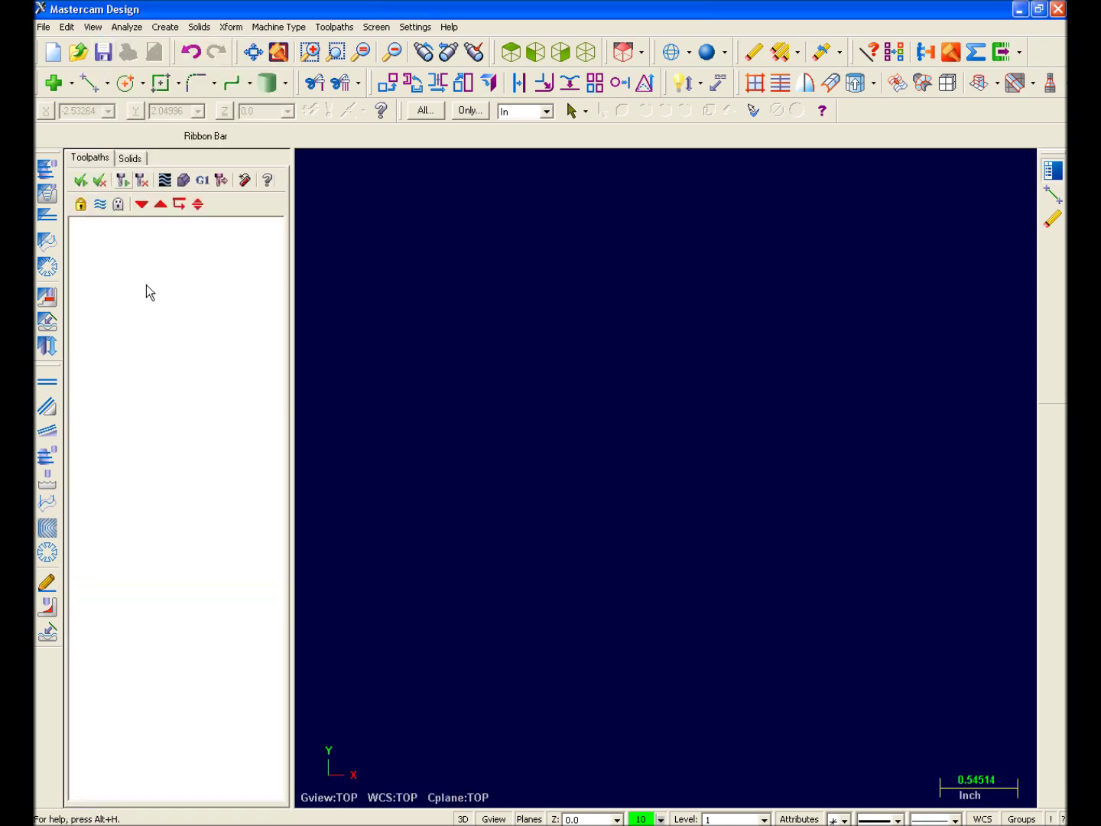
pyautogui.click(130, 158)
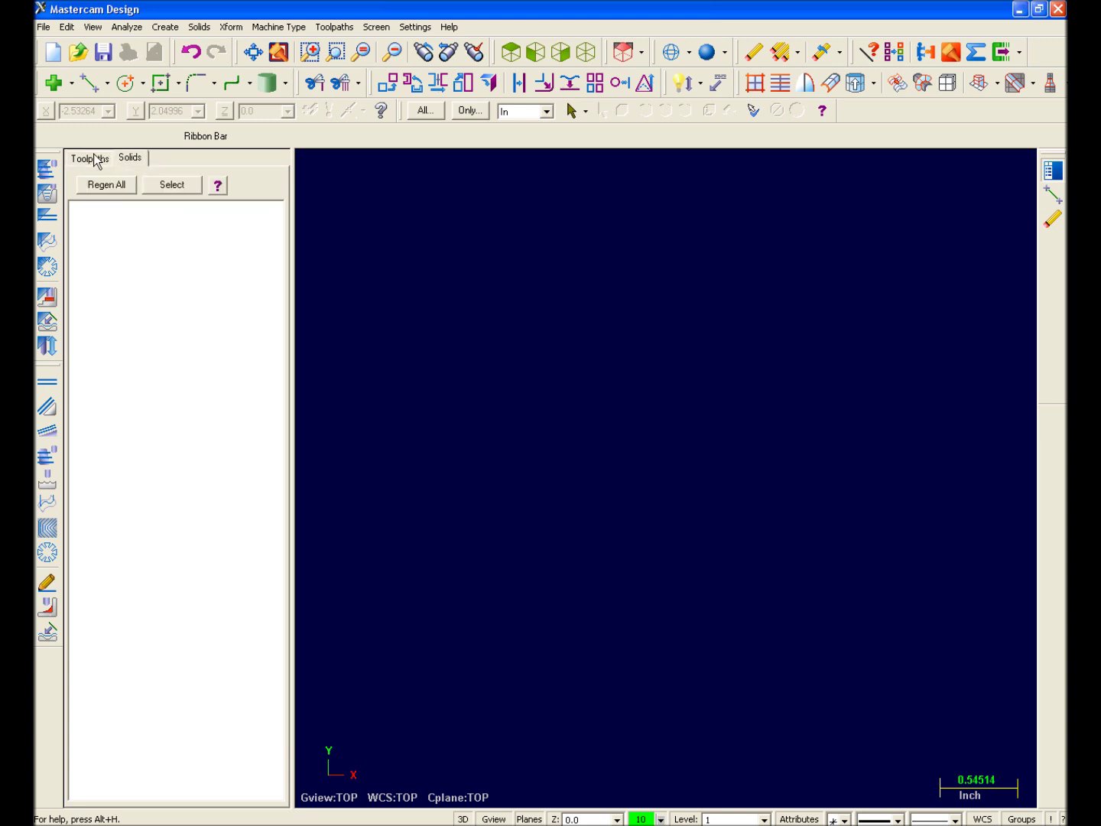
pyautogui.click(94, 159)
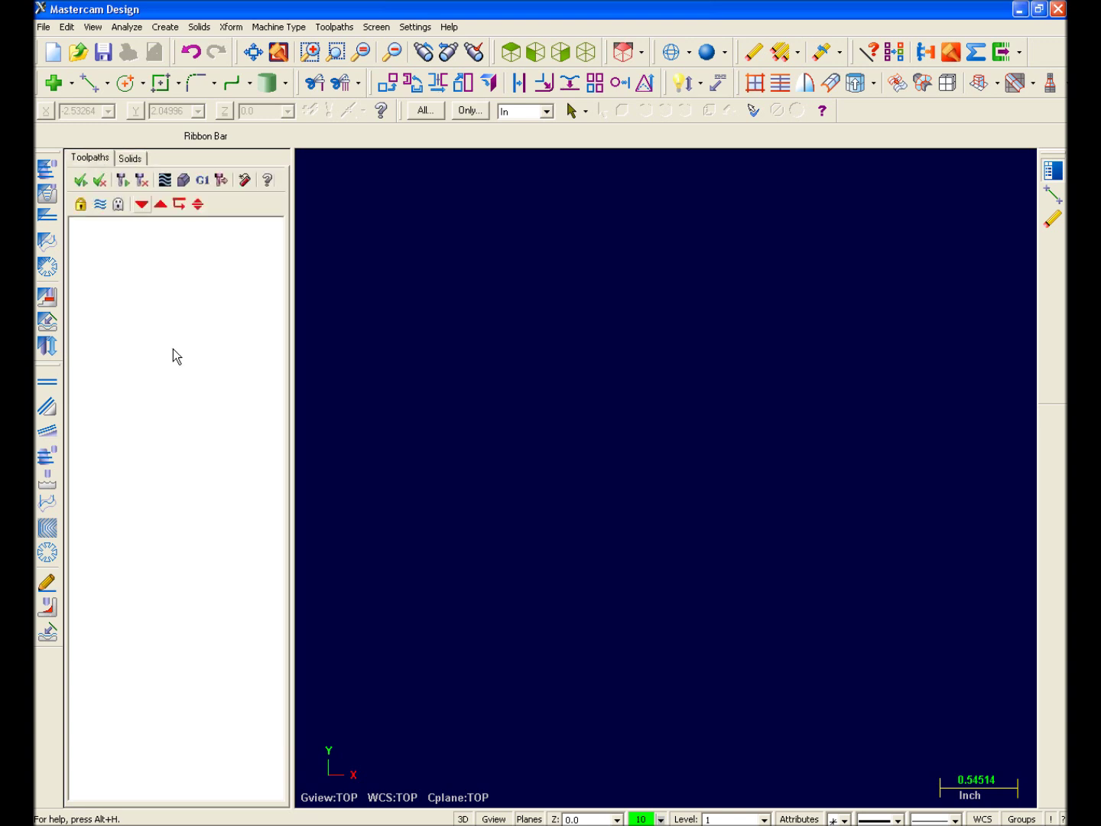
# Step: Add Create Line to the right mouse button menu via Settings > Customize and verify it
pyautogui.rightClick(557, 355)
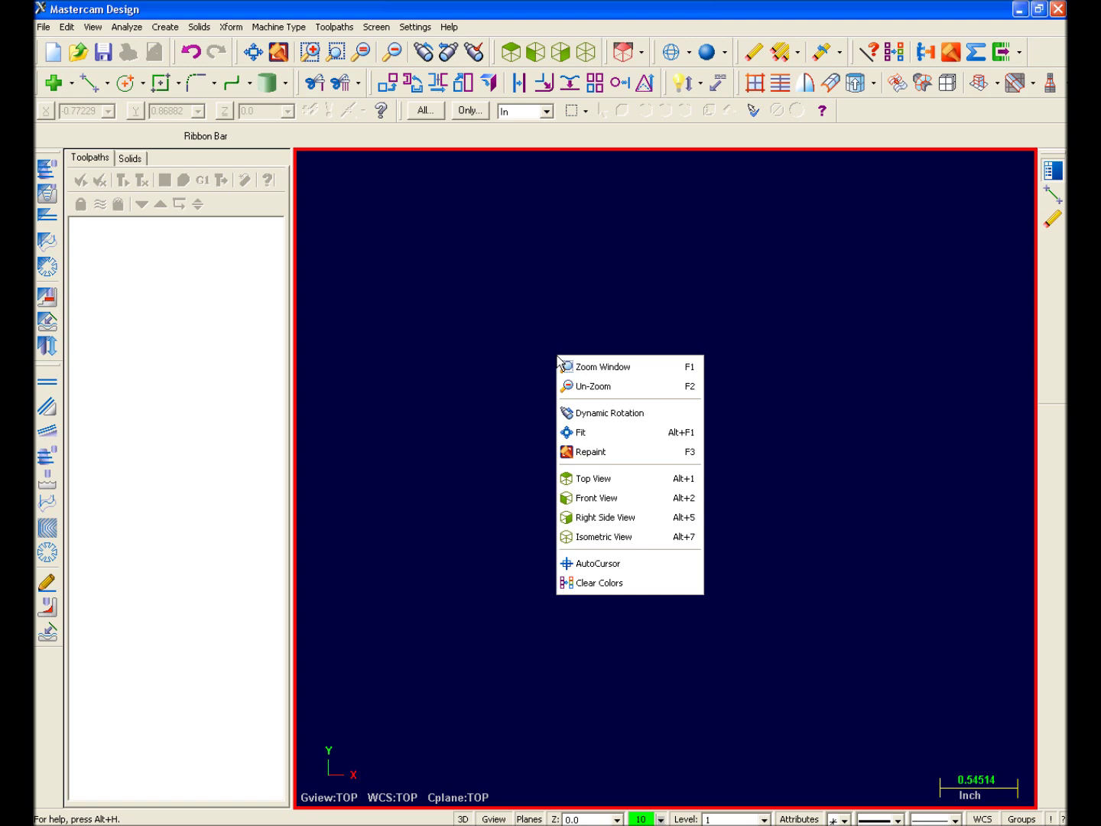
pyautogui.click(416, 27)
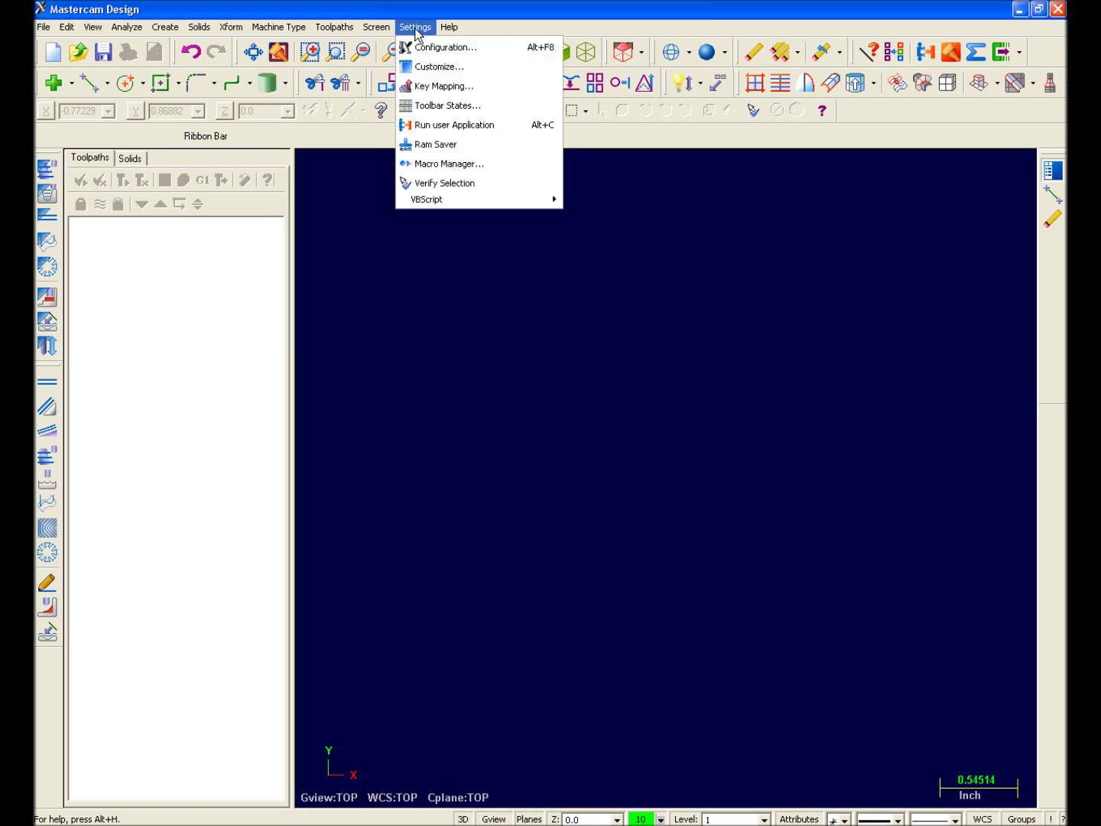
pyautogui.click(461, 68)
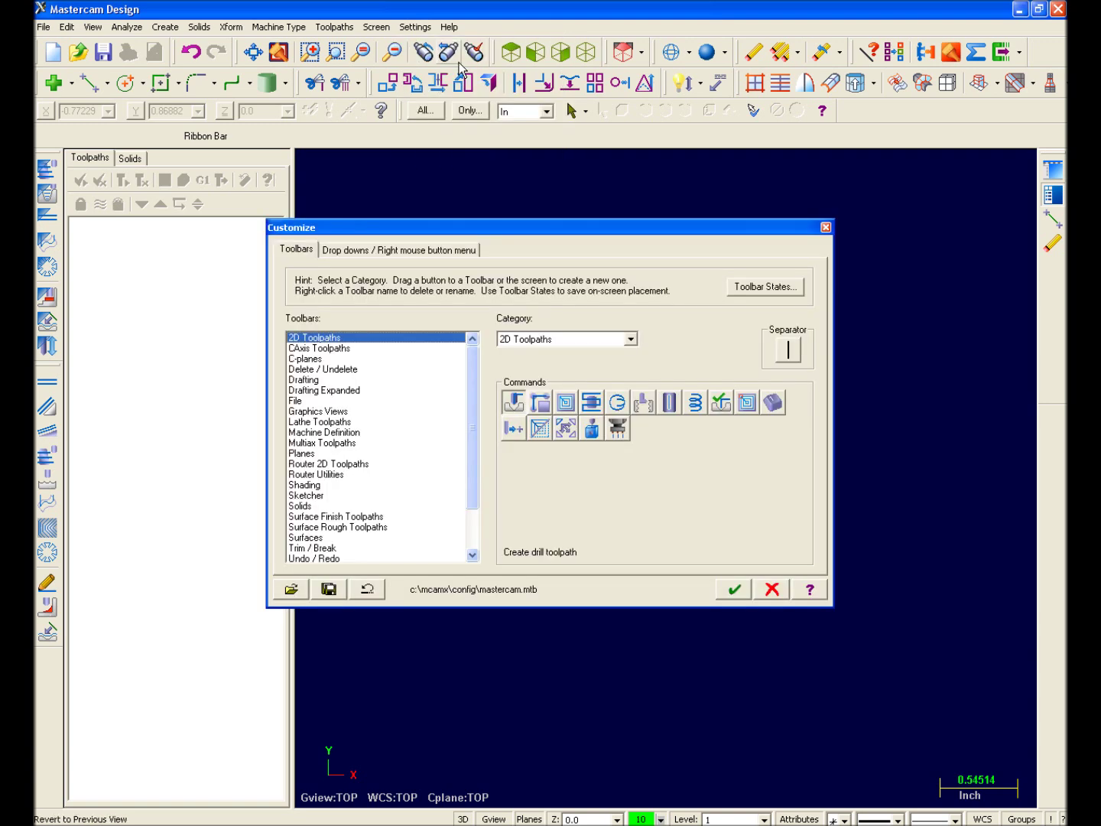
pyautogui.click(462, 252)
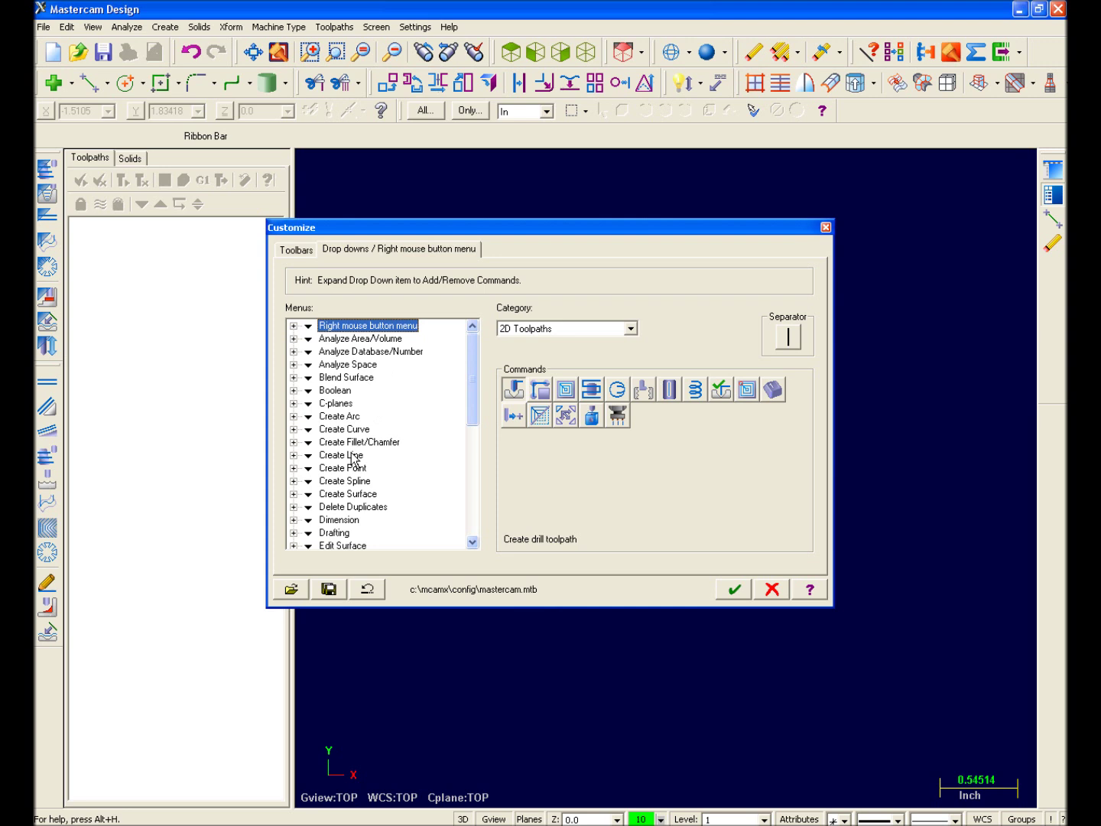
pyautogui.moveTo(356, 455); pyautogui.dragTo(409, 327)
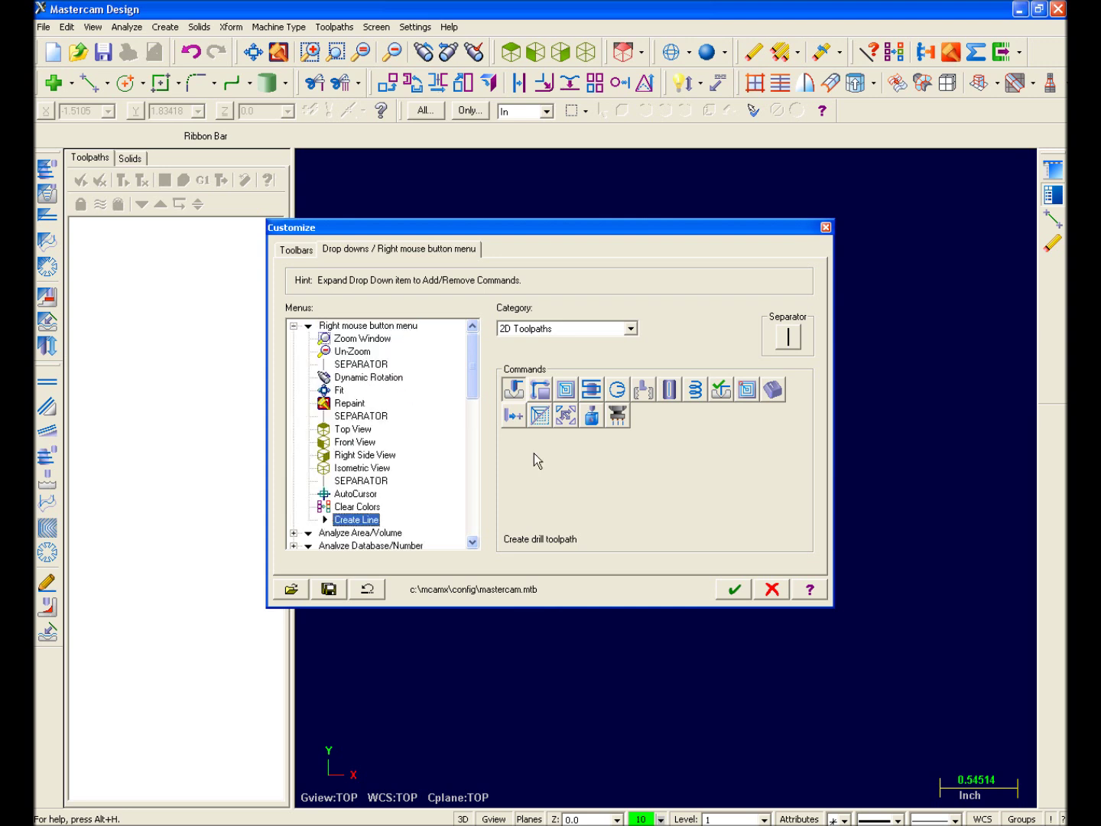
pyautogui.click(732, 589)
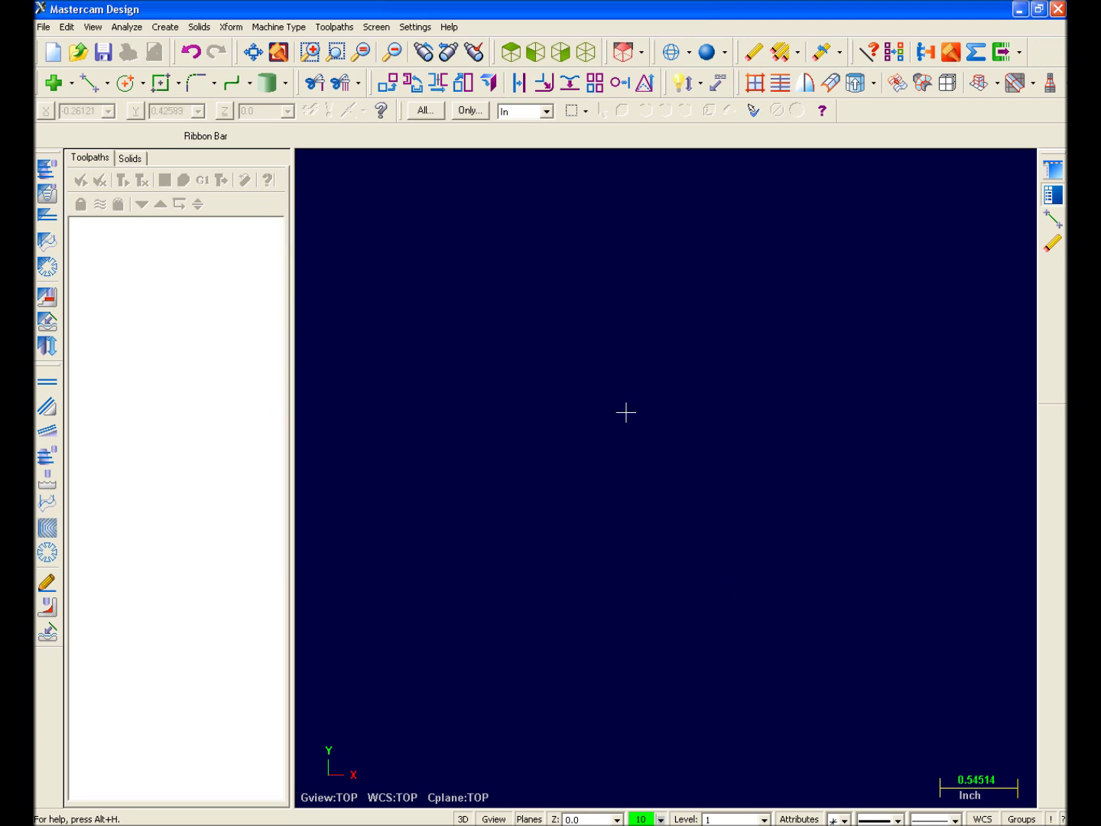
pyautogui.rightClick(553, 328)
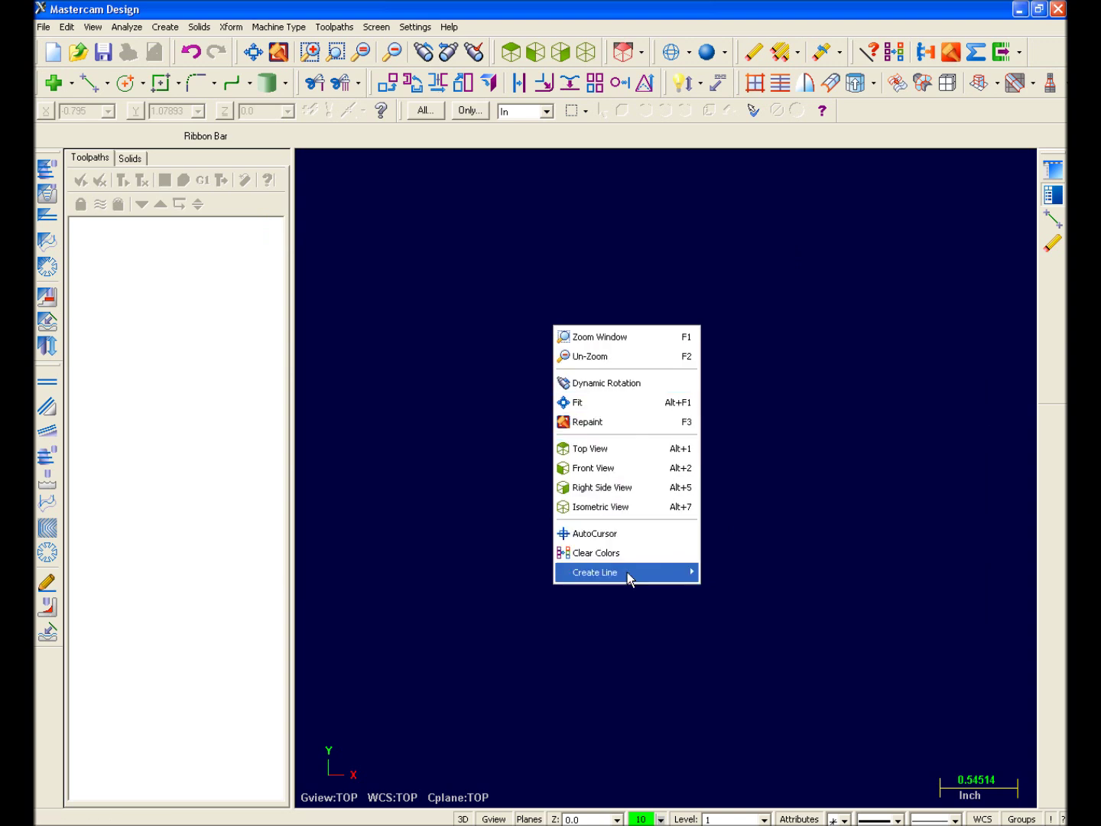
pyautogui.moveTo(627, 575)
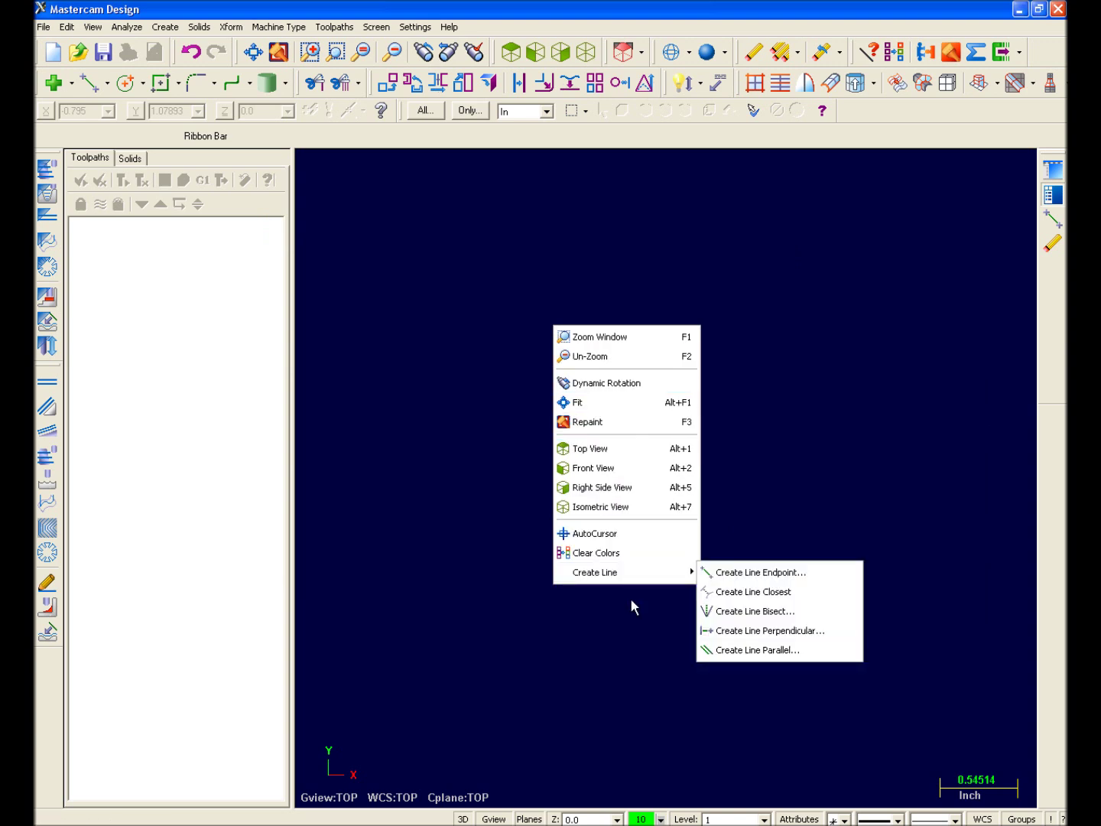
pyautogui.click(631, 600)
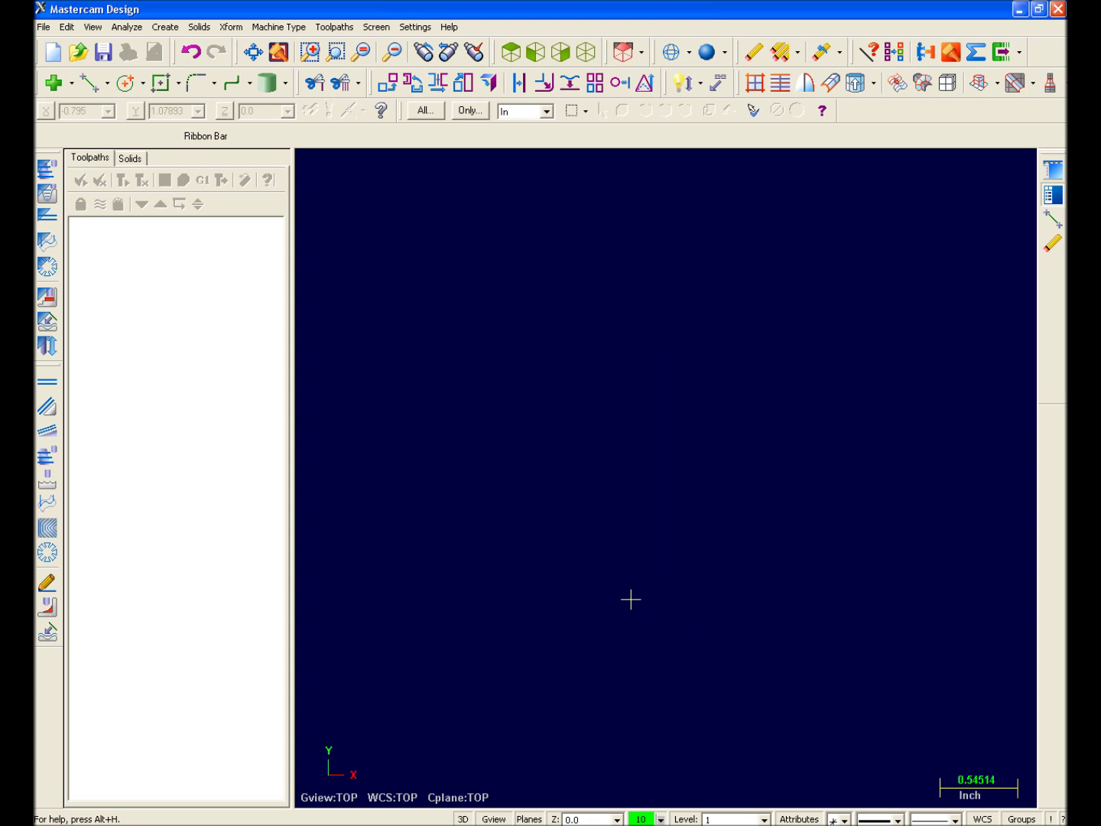
# Step: Review the Save As file types, then cancel without saving
pyautogui.click(44, 27)
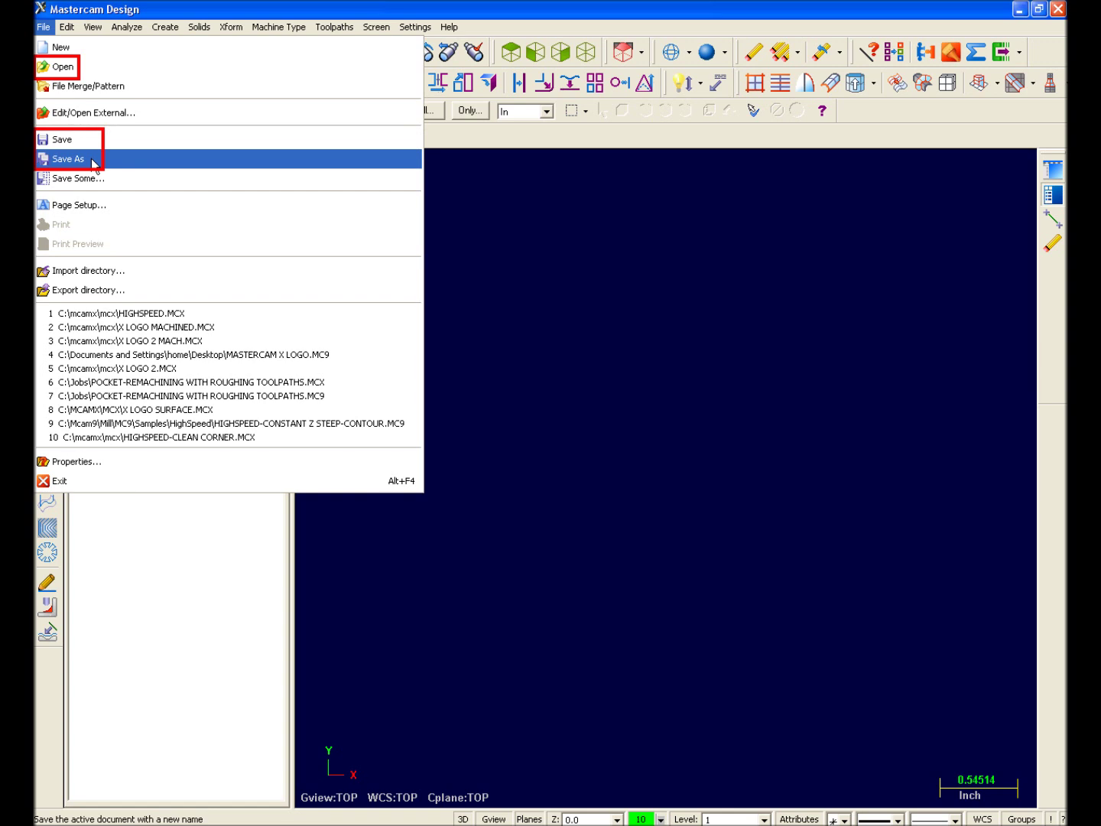
pyautogui.click(141, 161)
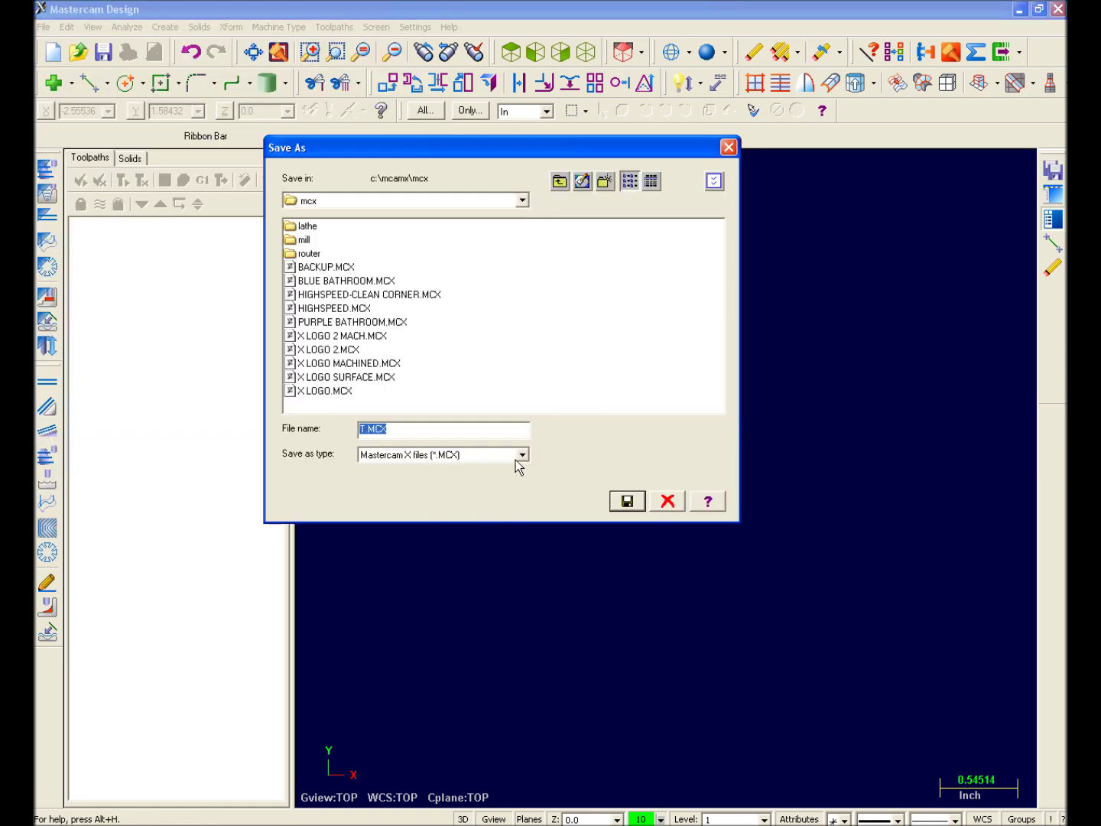
pyautogui.click(520, 458)
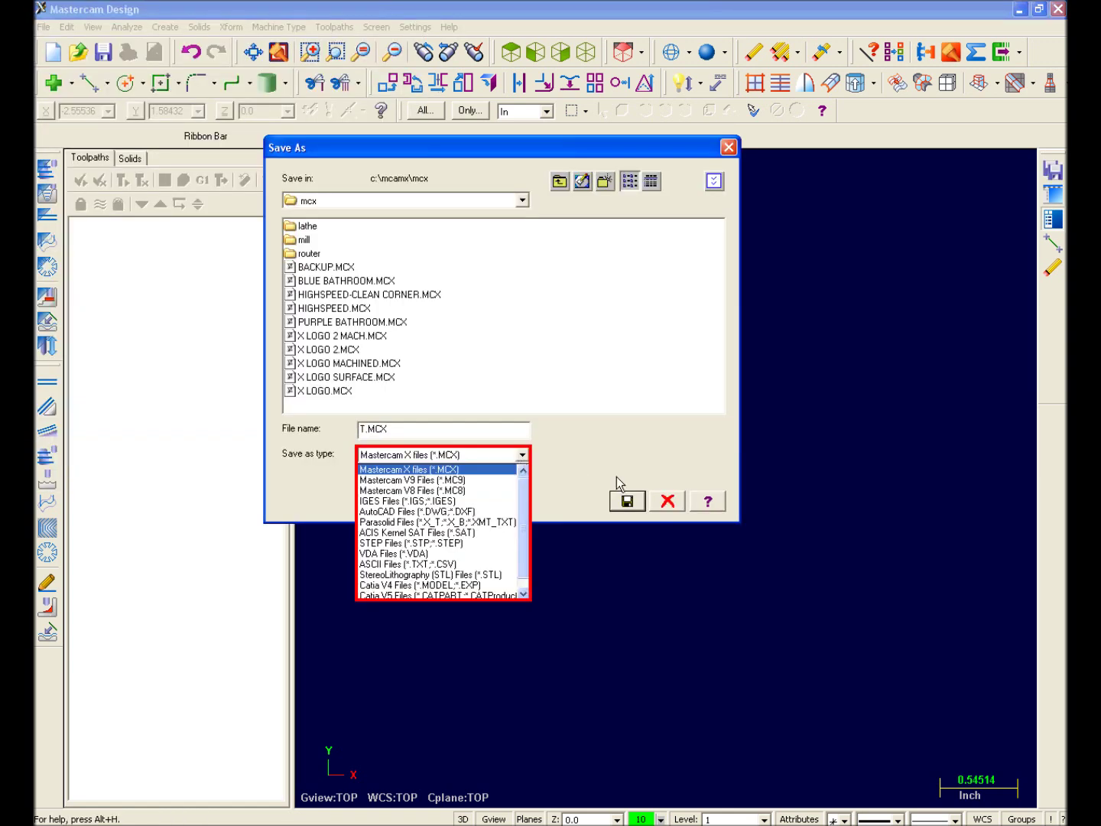
pyautogui.click(671, 496)
pyautogui.click(671, 496)
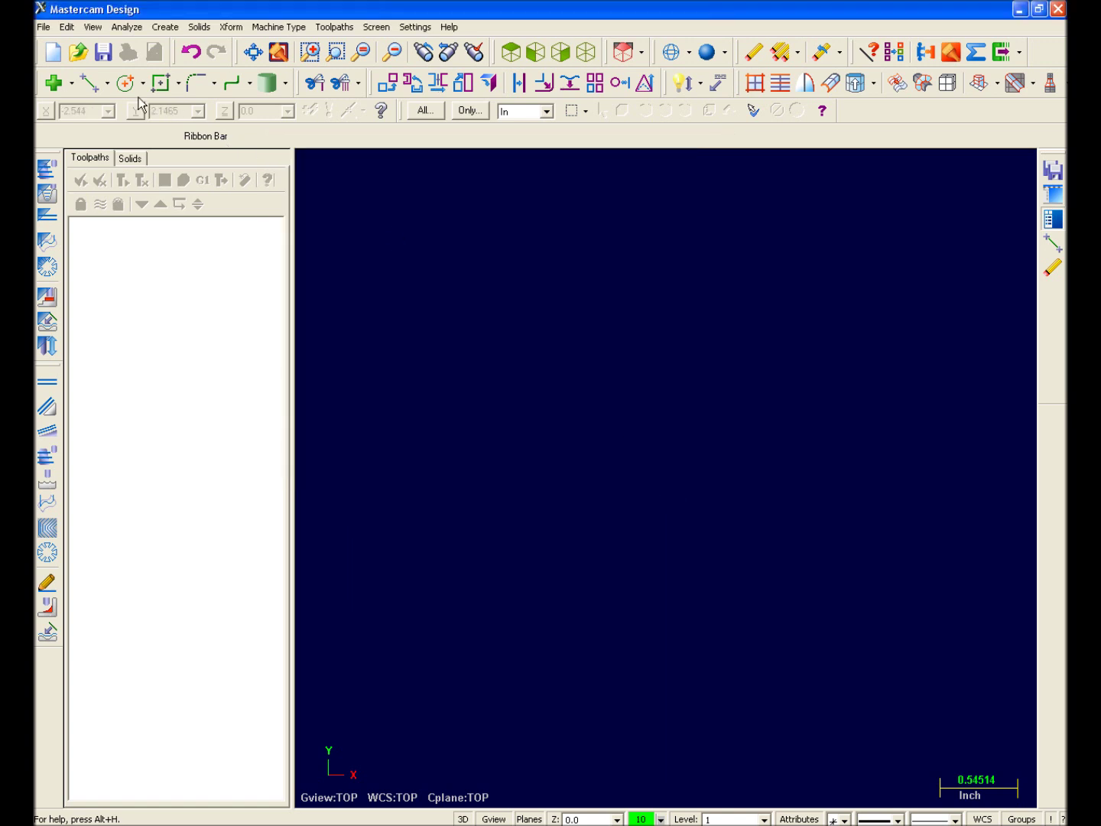
# Step: Open HIGHSPEED.MCX from the mcx folder
pyautogui.click(44, 26)
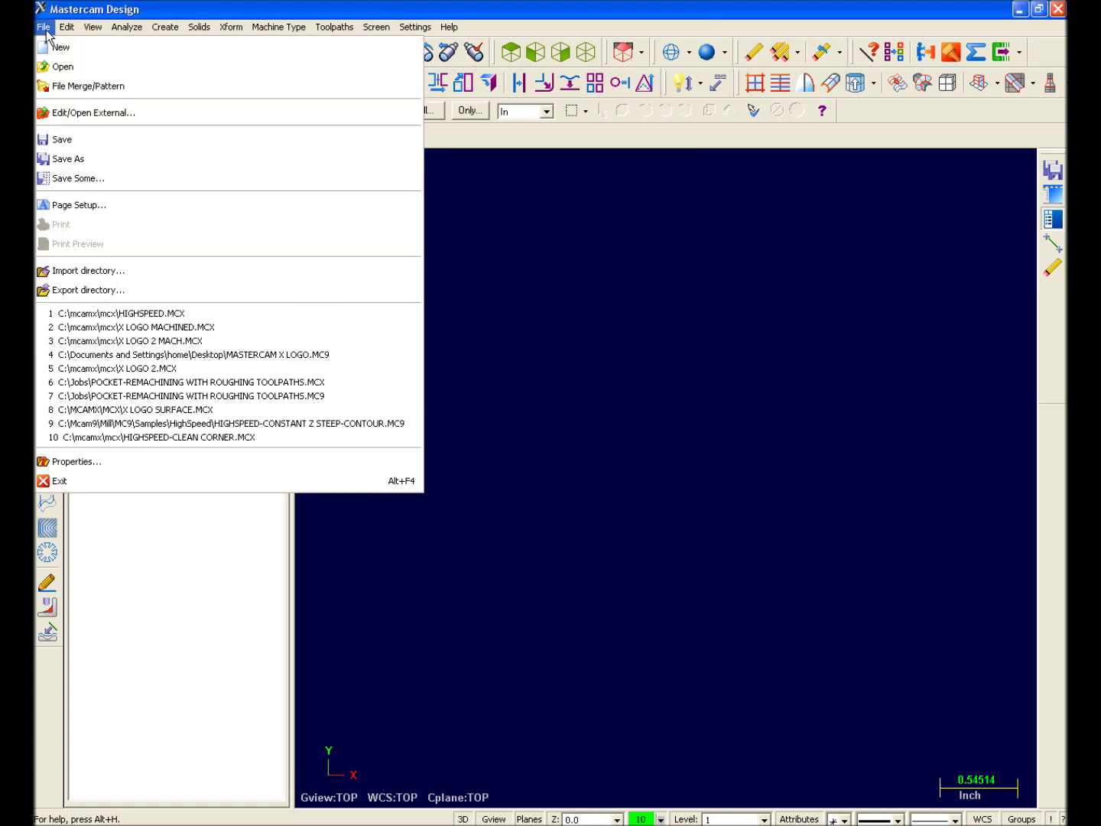
pyautogui.click(61, 69)
pyautogui.click(523, 456)
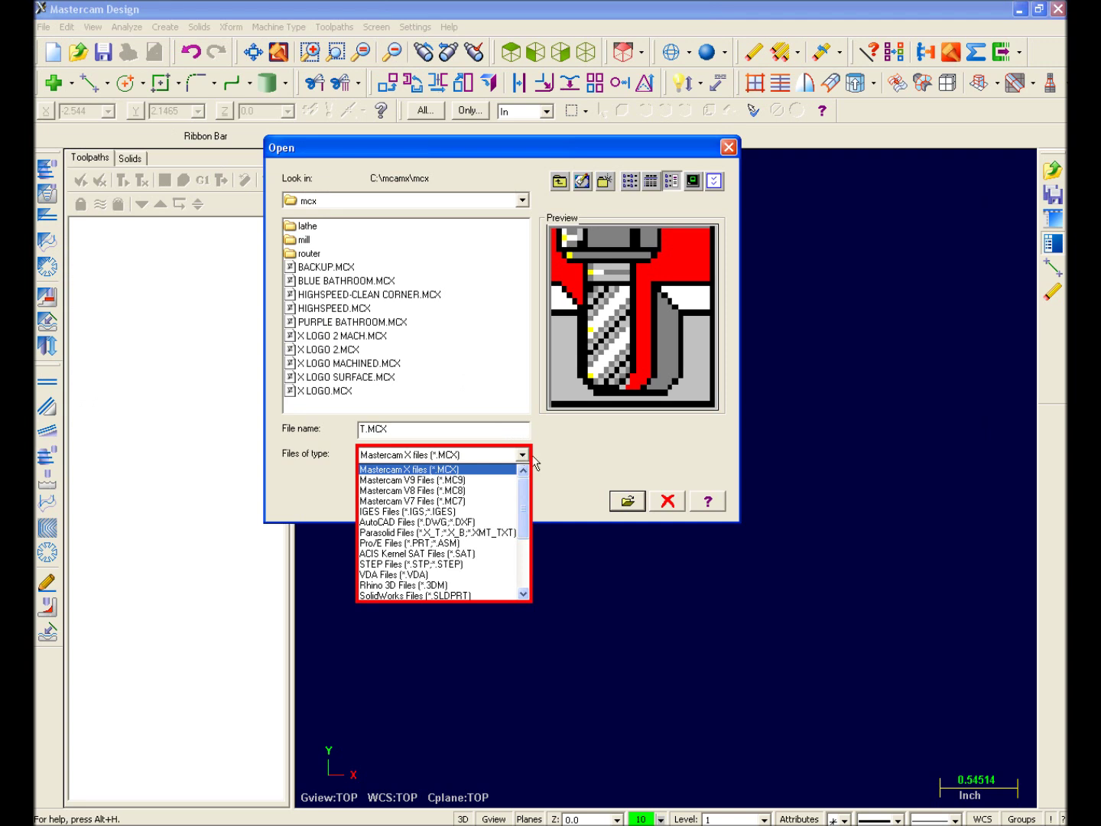
pyautogui.click(545, 452)
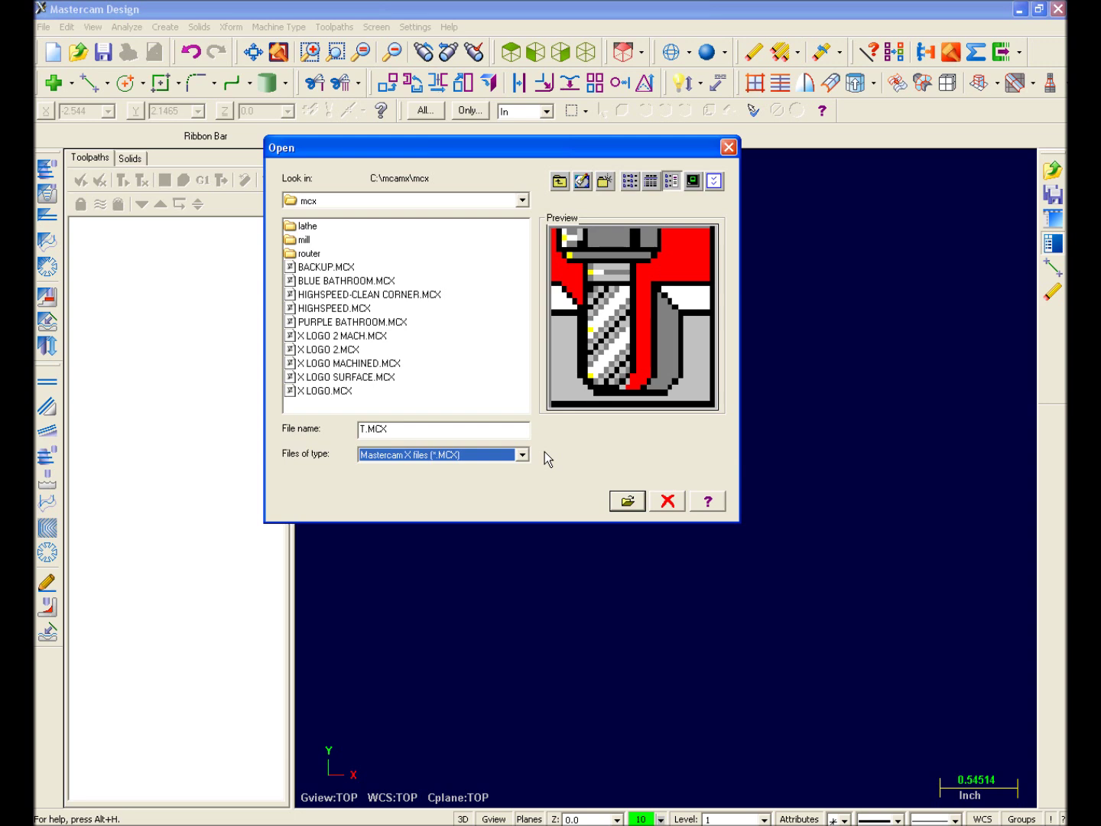
pyautogui.click(327, 308)
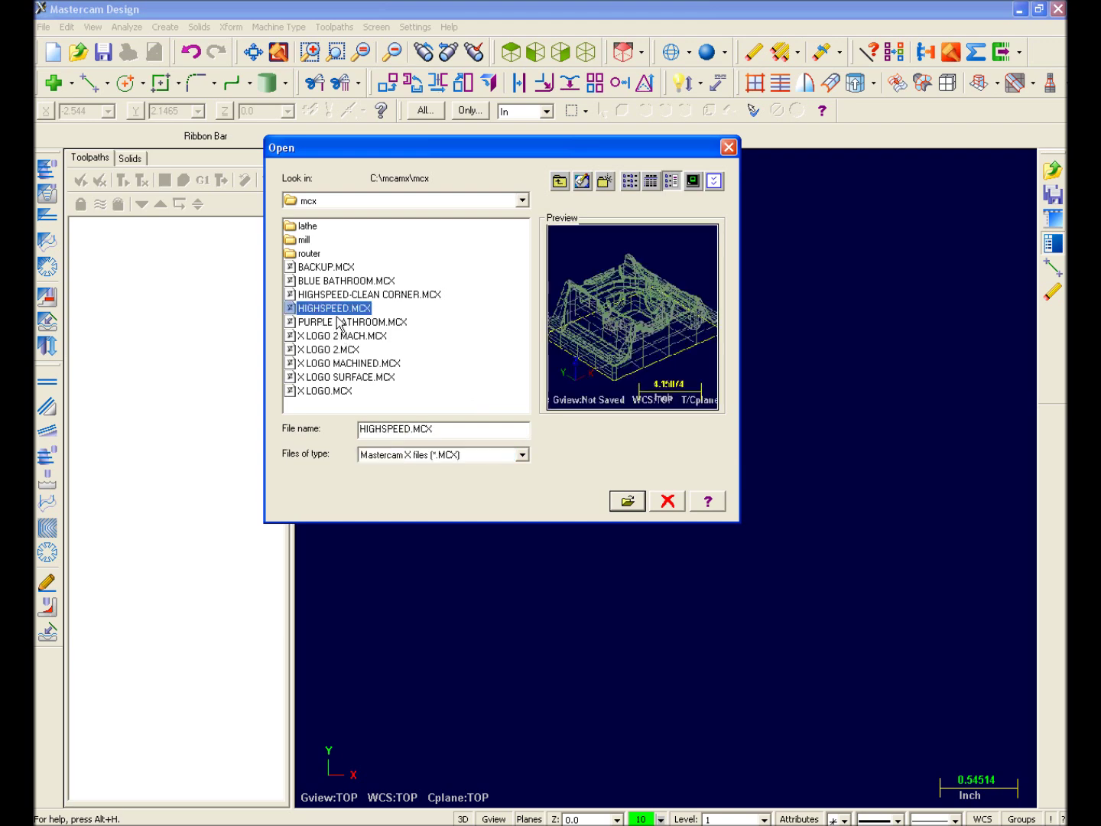
pyautogui.click(629, 502)
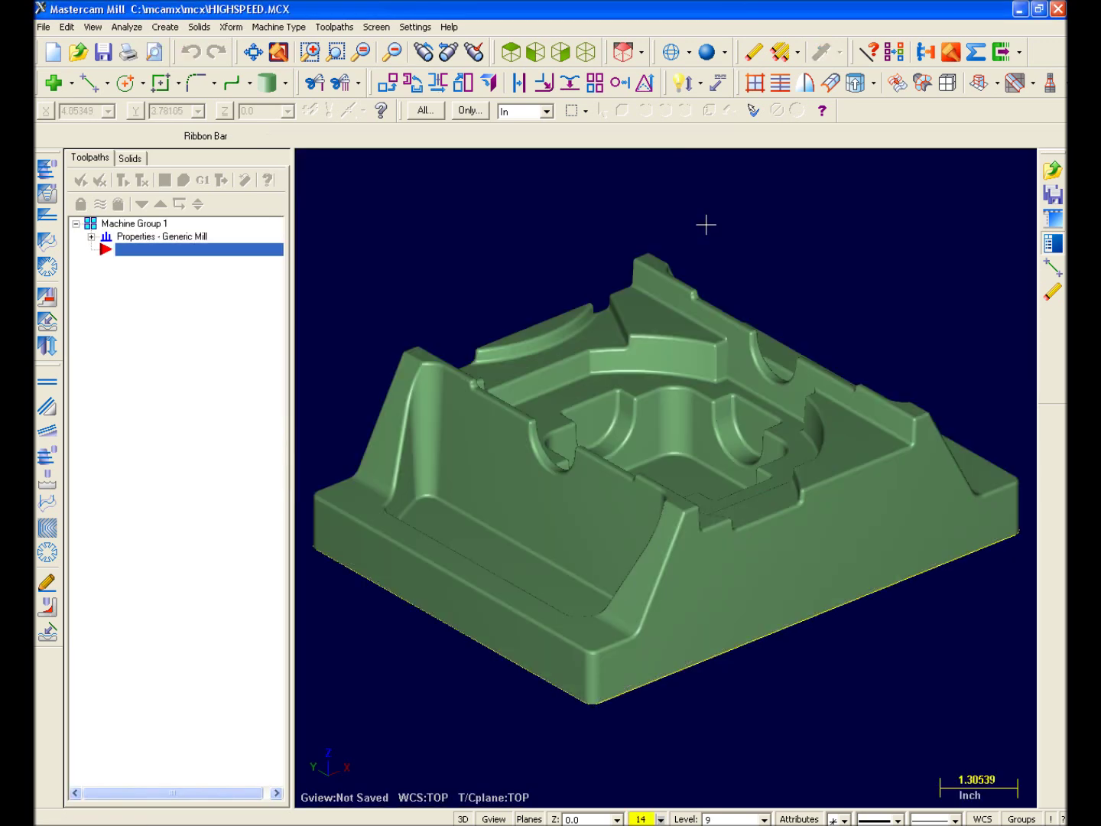
# Step: Open System Configuration from the Settings menu, landing on the Tolerances page
pyautogui.moveTo(705, 223)
pyautogui.mouseDown(button='middle')
pyautogui.moveTo(474, 236)
pyautogui.moveTo(770, 244)
pyautogui.moveTo(696, 238)
pyautogui.mouseUp(button='middle')
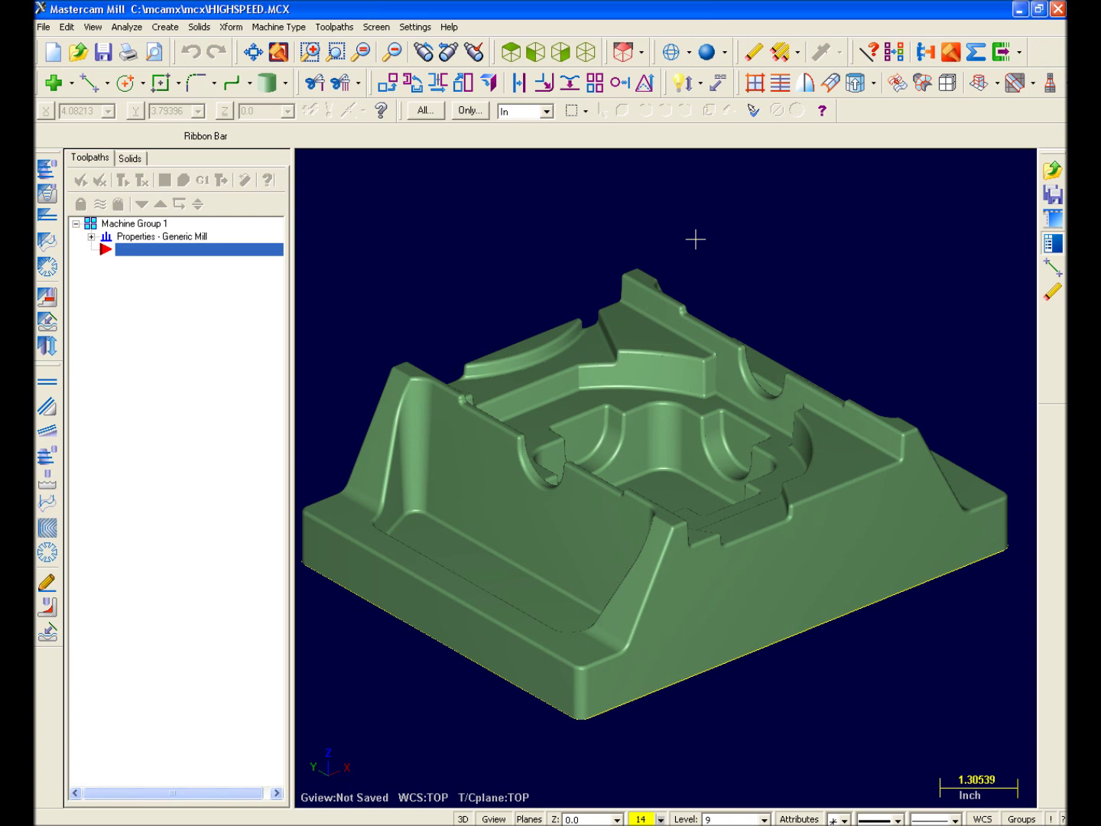
pyautogui.click(415, 28)
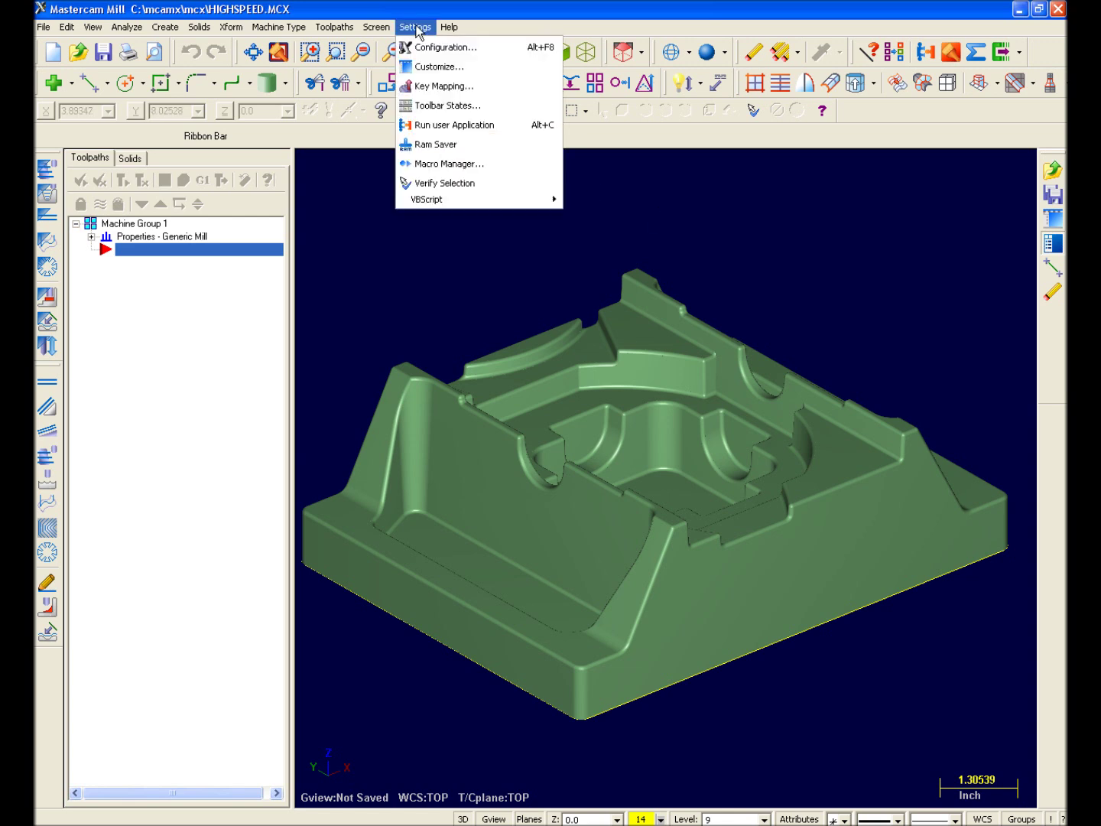
pyautogui.click(477, 51)
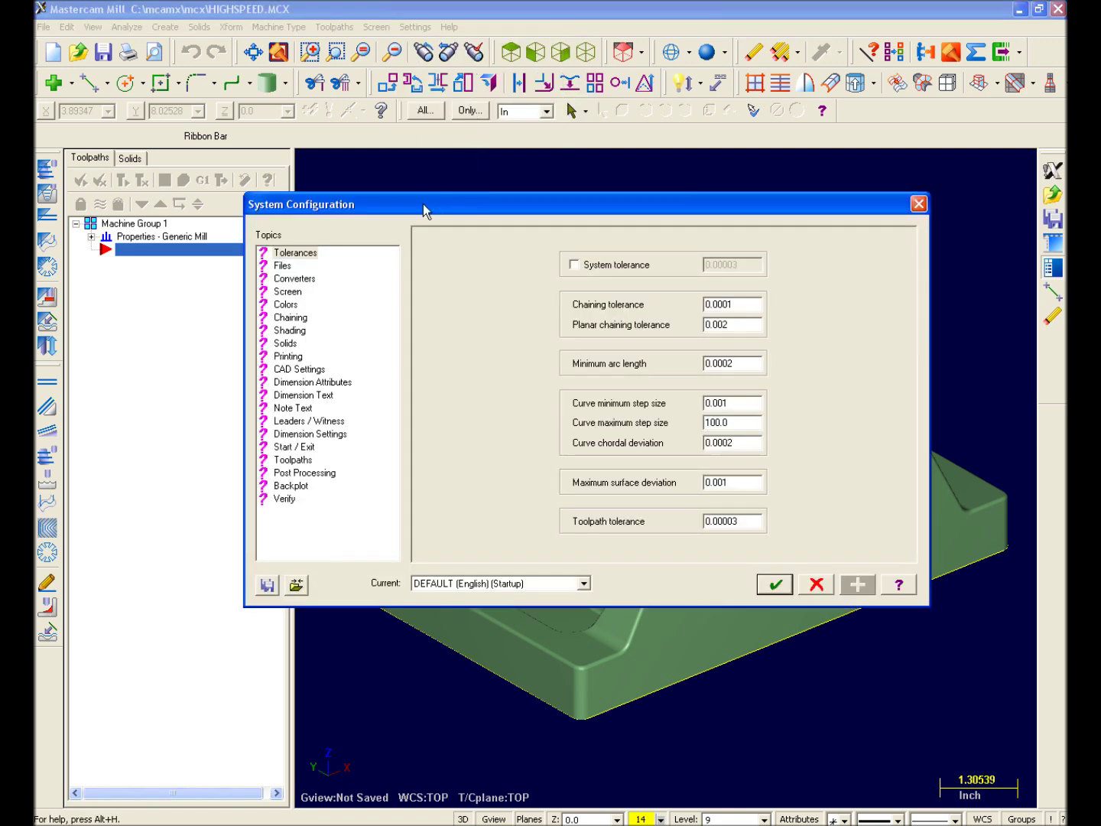
# Step: Browse the Files, Converters, Colors, Shading and Solids configuration pages
pyautogui.click(285, 266)
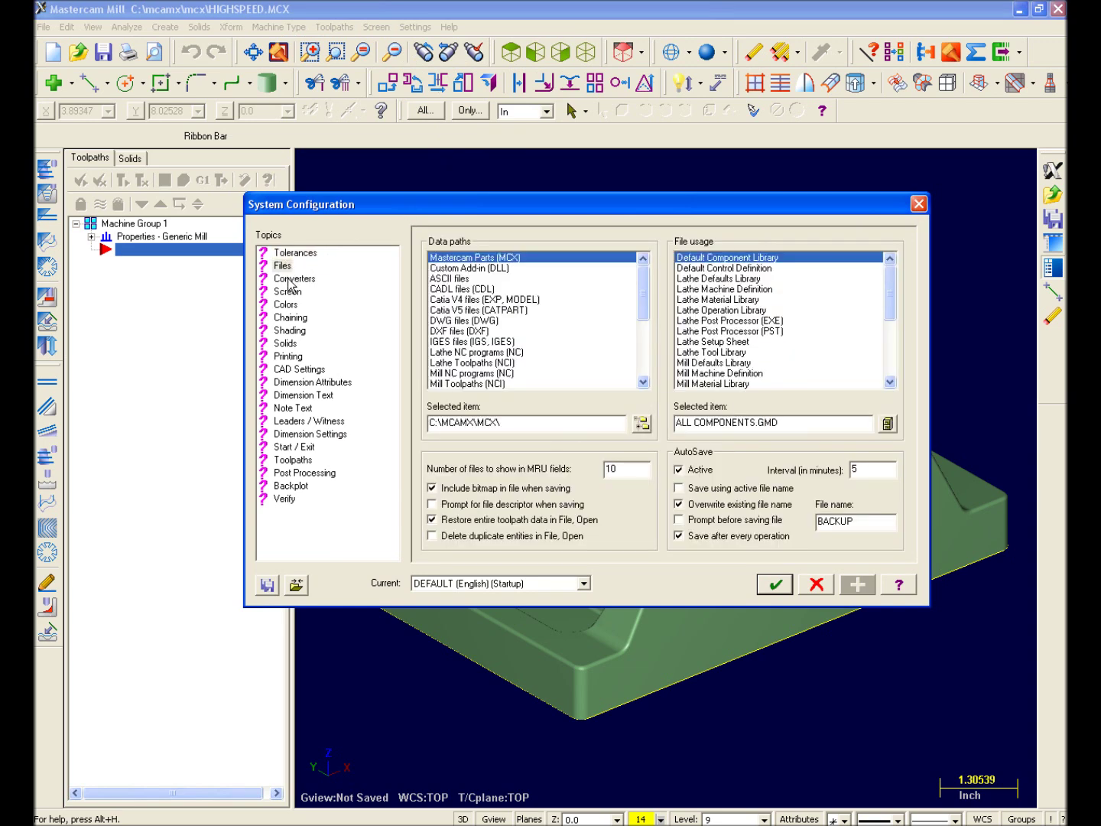
pyautogui.click(292, 279)
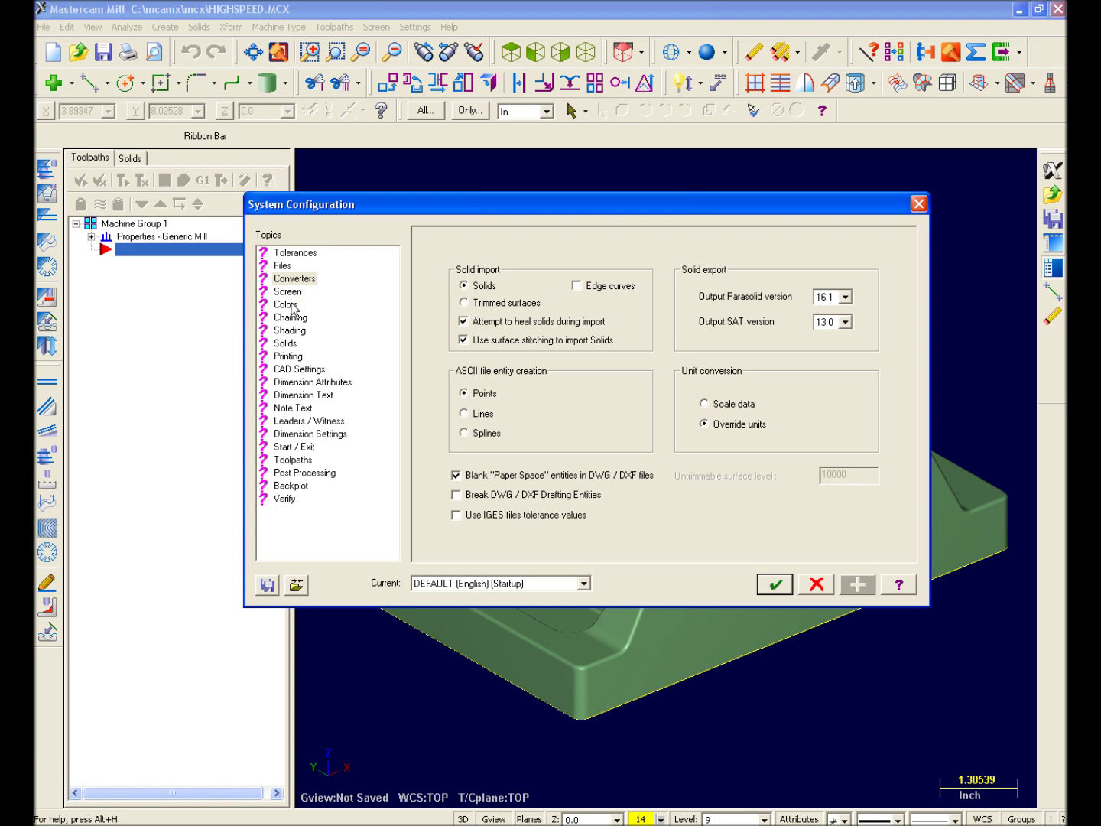
pyautogui.click(292, 305)
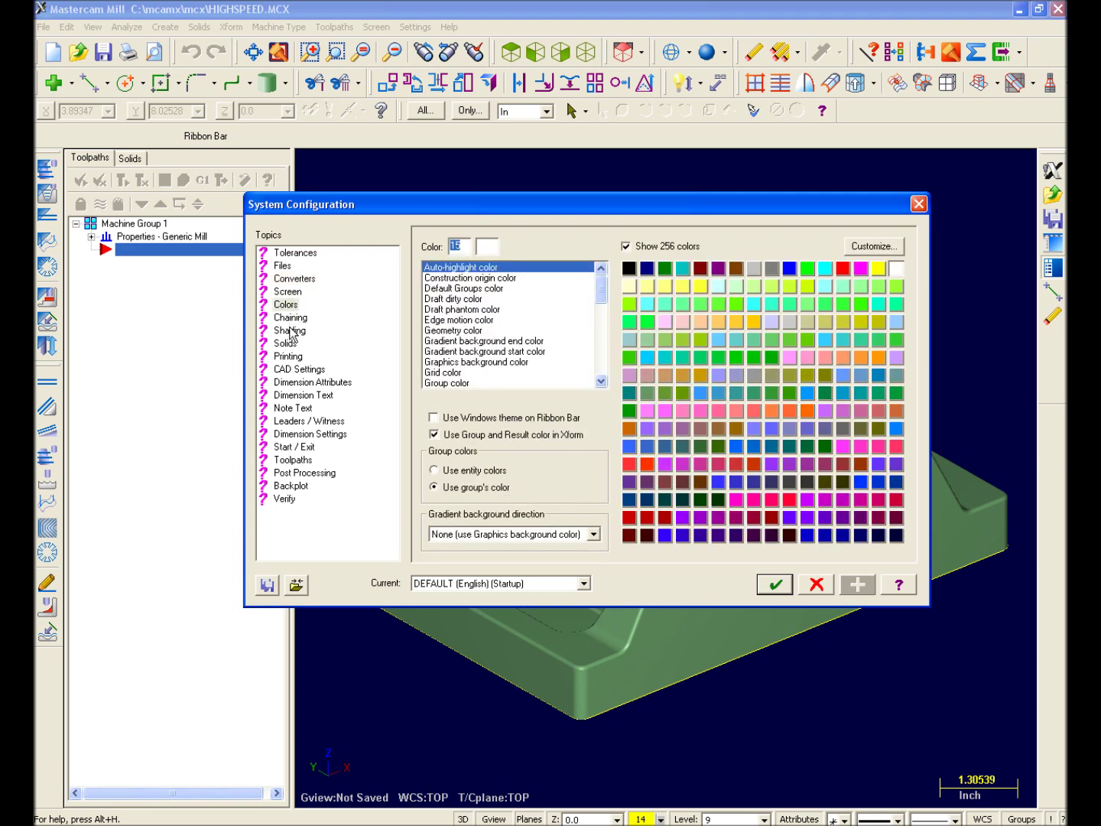
pyautogui.click(290, 331)
pyautogui.click(290, 345)
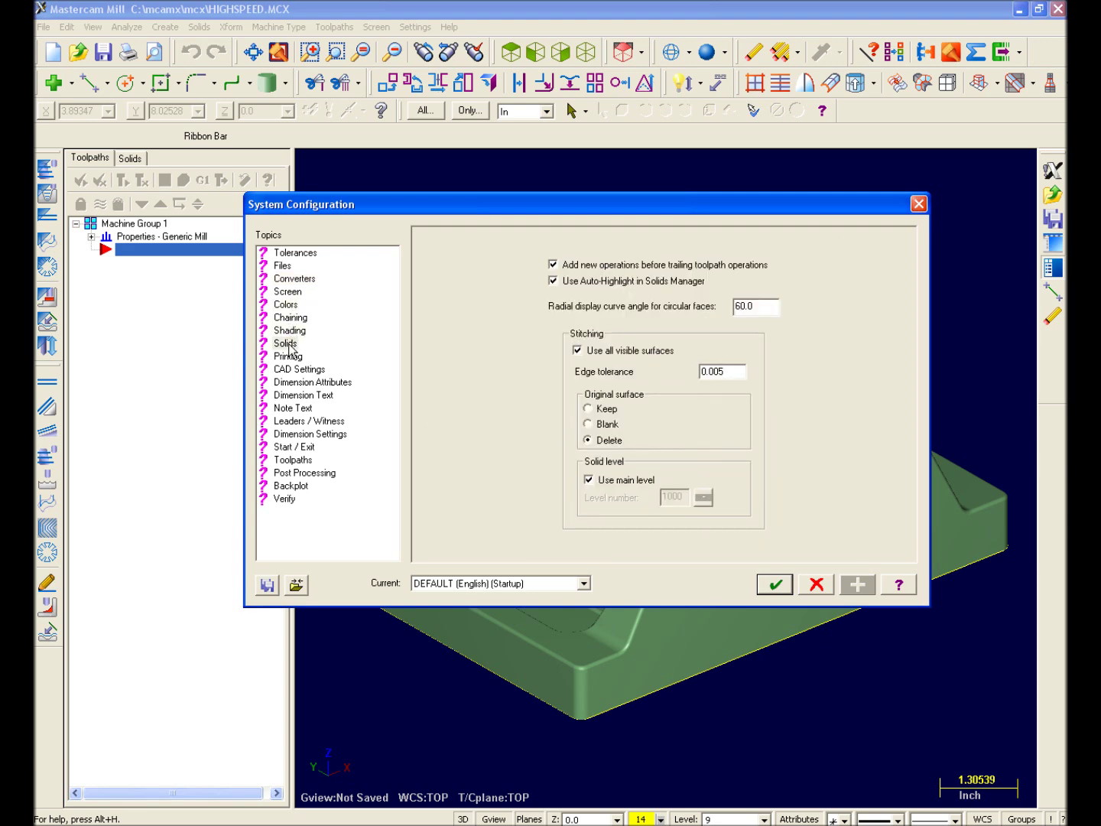
# Step: Set Middle Button/Wheel to Spin on the Screen page, apply, and save the configuration
pyautogui.click(299, 296)
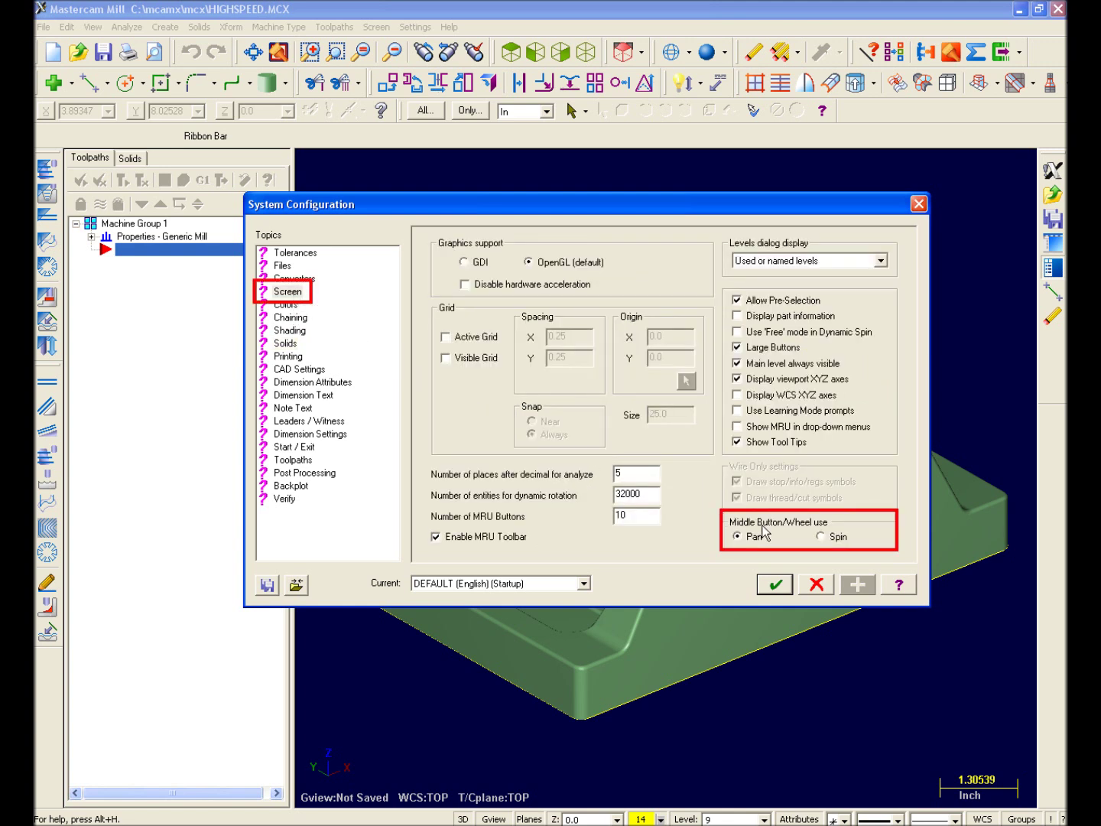
pyautogui.click(820, 536)
pyautogui.click(858, 585)
pyautogui.click(774, 588)
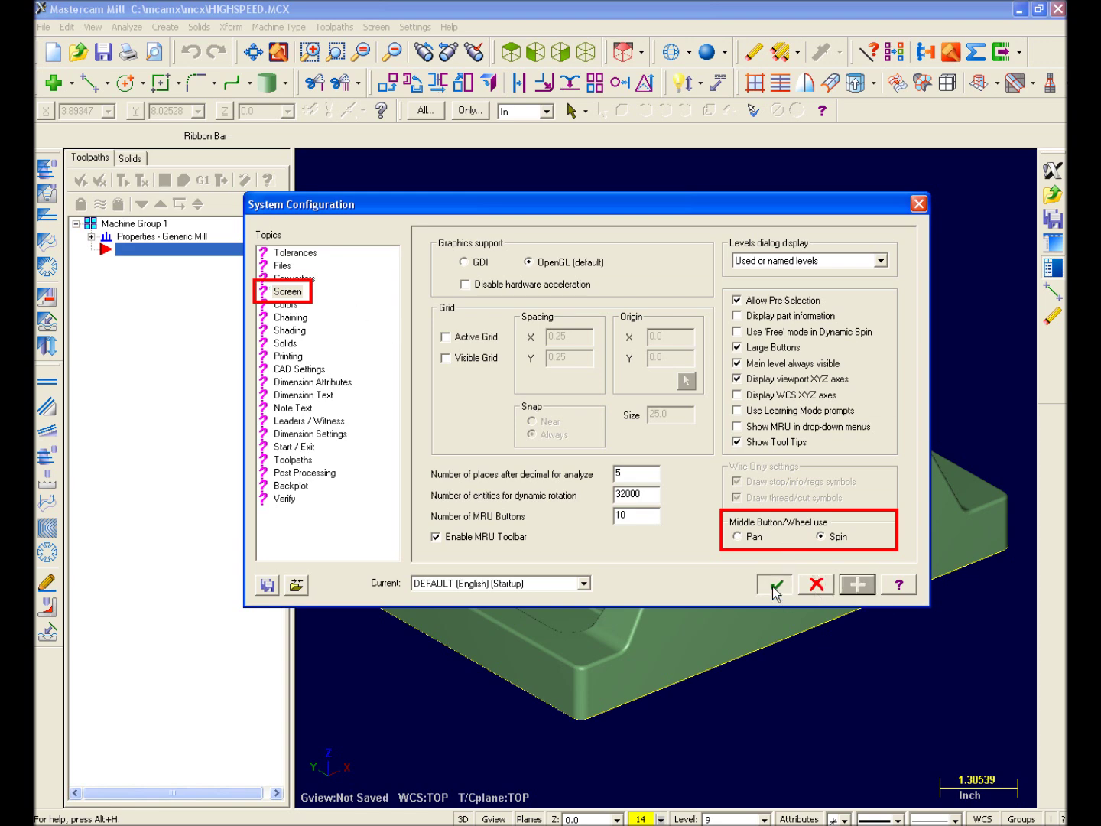
pyautogui.moveTo(773, 588); pyautogui.dragTo(803, 688, button='middle')
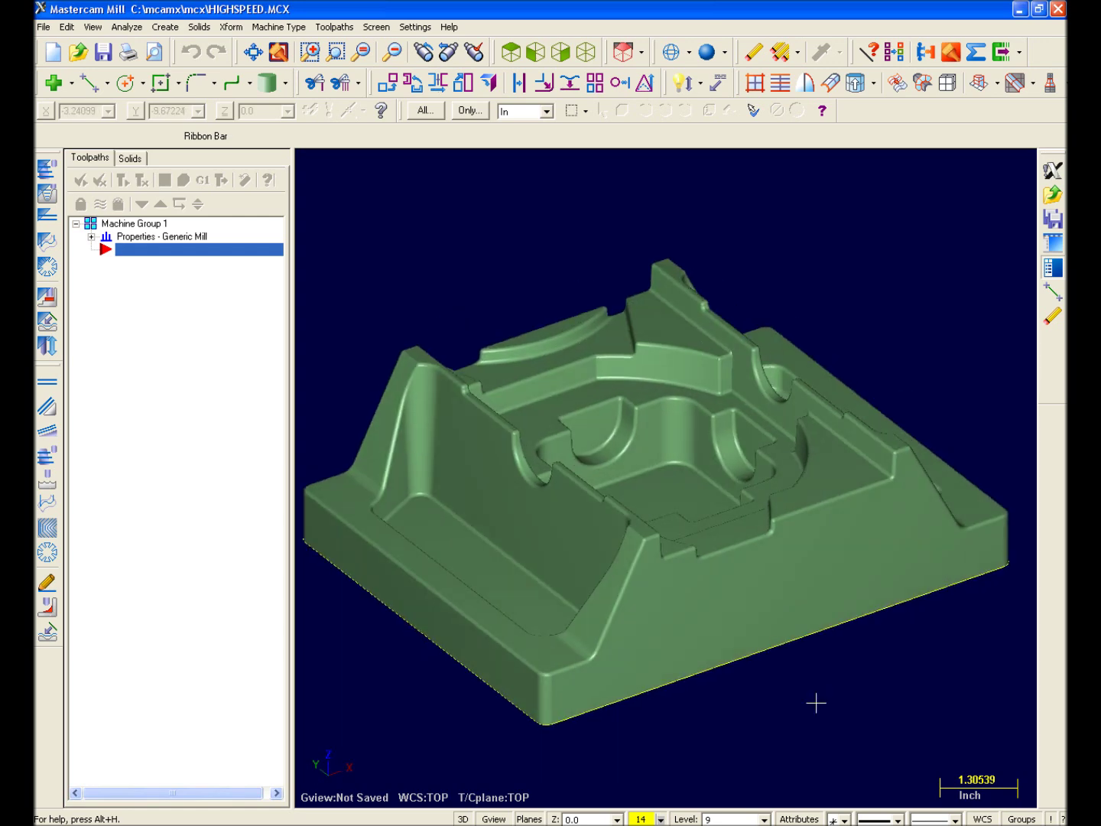
# Step: Wheel-zoom, pan, window-zoom the central pocket, then fit and zoom in on the part
pyautogui.scroll(1, 658, 490)
pyautogui.scroll(-2, 658, 490)
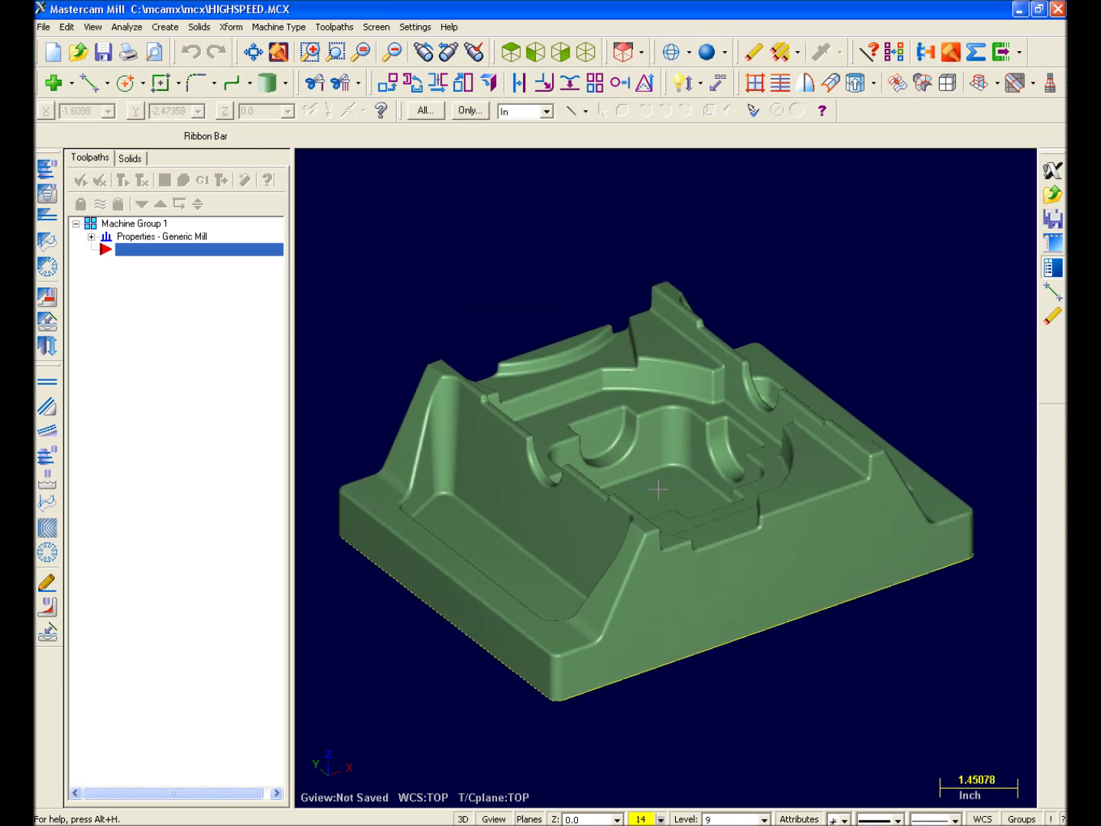
pyautogui.moveTo(658, 489)
pyautogui.mouseDown(button='middle')
pyautogui.moveTo(782, 485)
pyautogui.moveTo(636, 457)
pyautogui.moveTo(640, 438)
pyautogui.moveTo(658, 469)
pyautogui.mouseUp(button='middle')
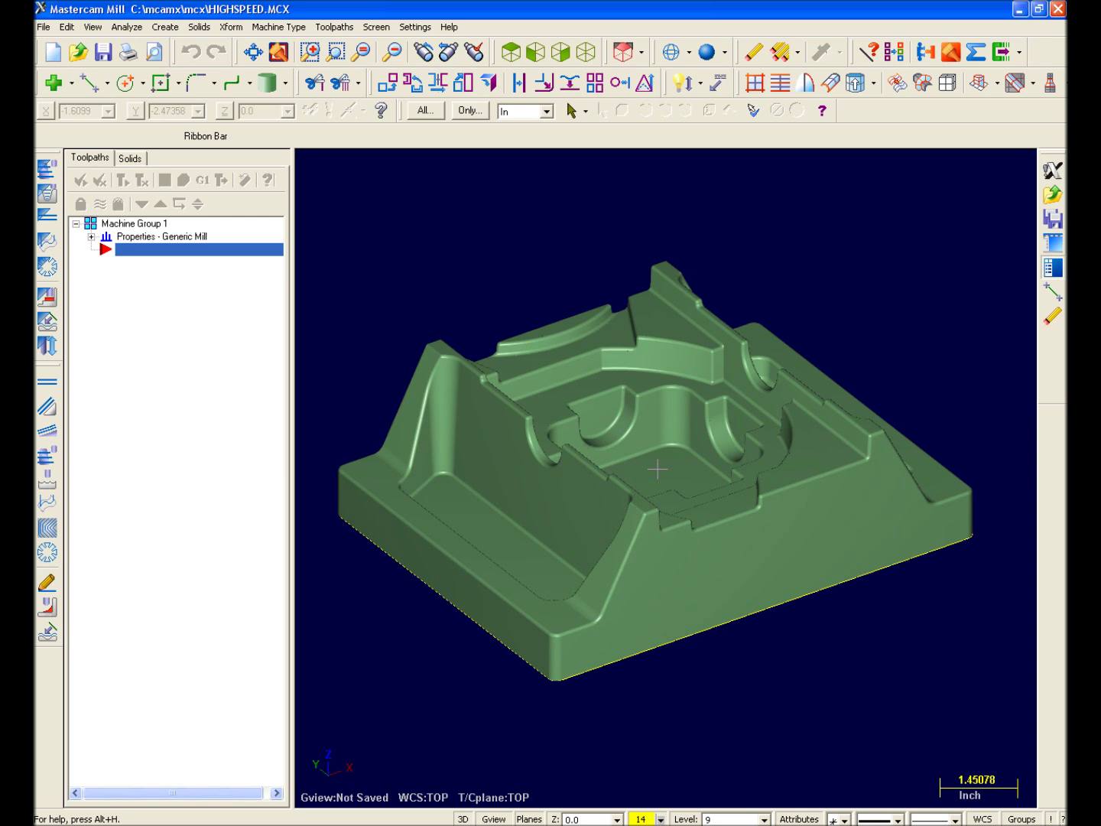
pyautogui.press('F1')
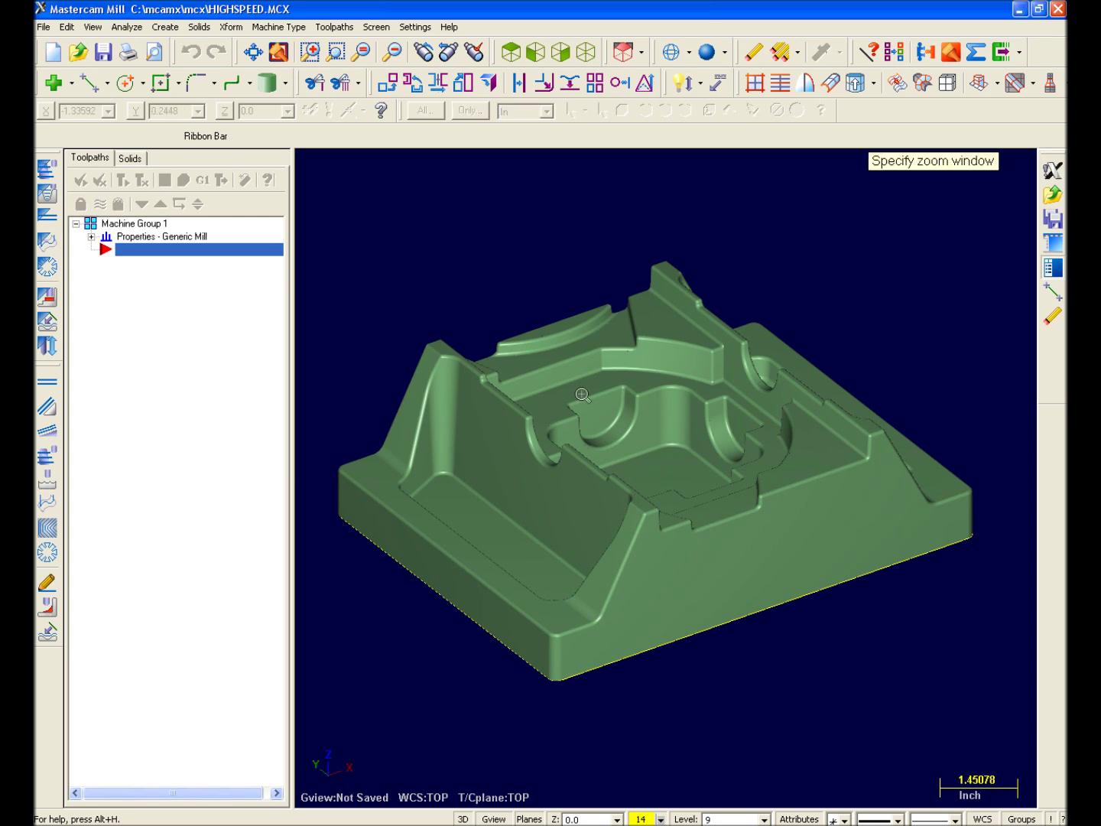
pyautogui.moveTo(530, 341); pyautogui.dragTo(775, 572)
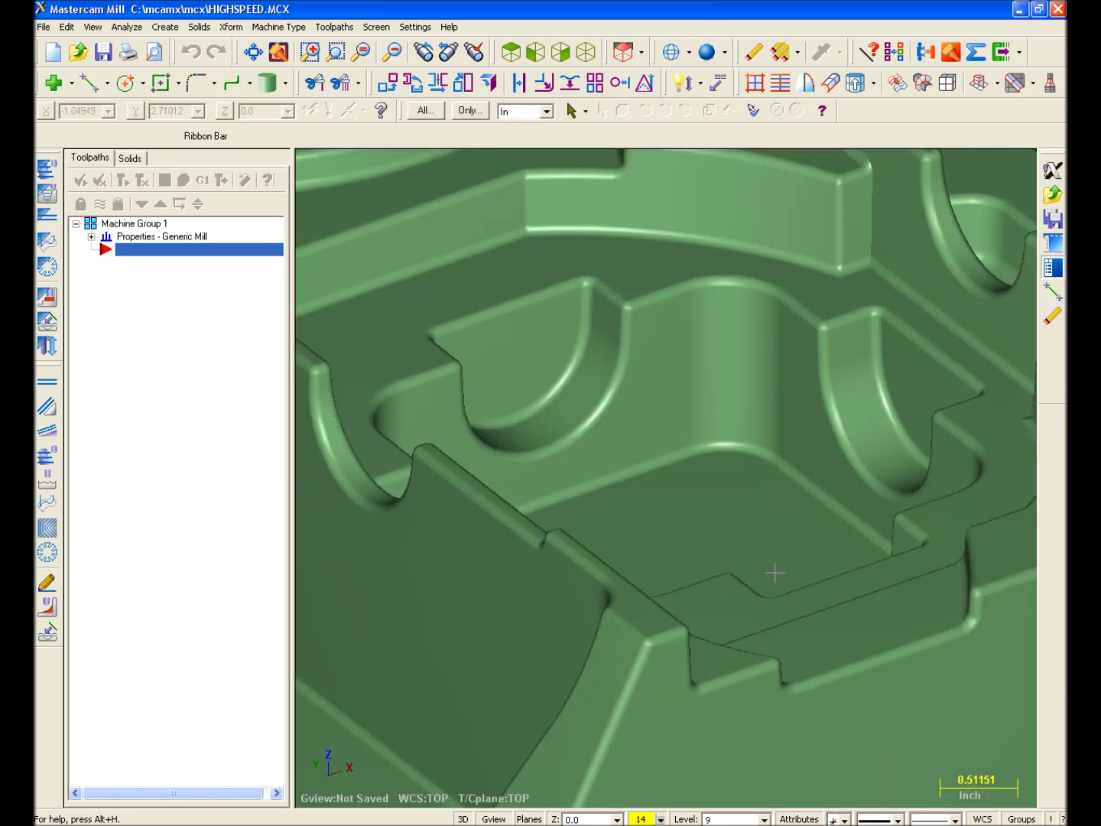
pyautogui.hotkey('alt', 'F1')
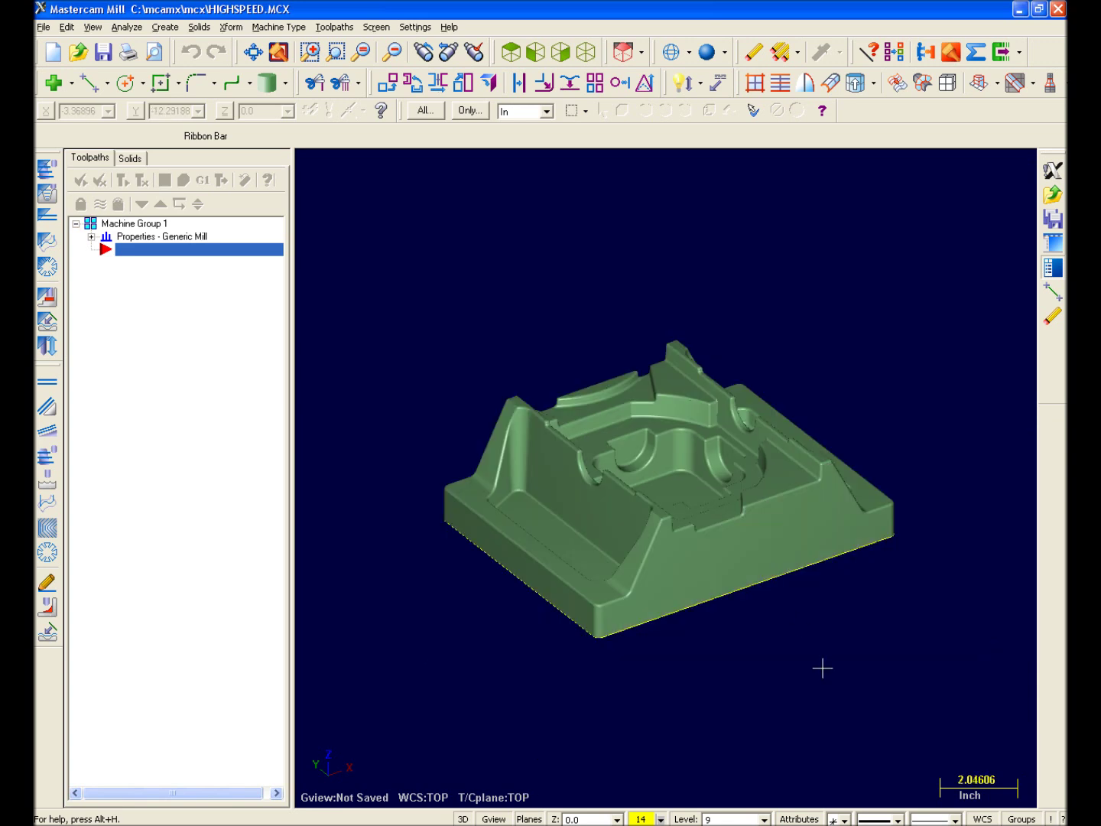
pyautogui.press('pageup')
pyautogui.press('pageup')
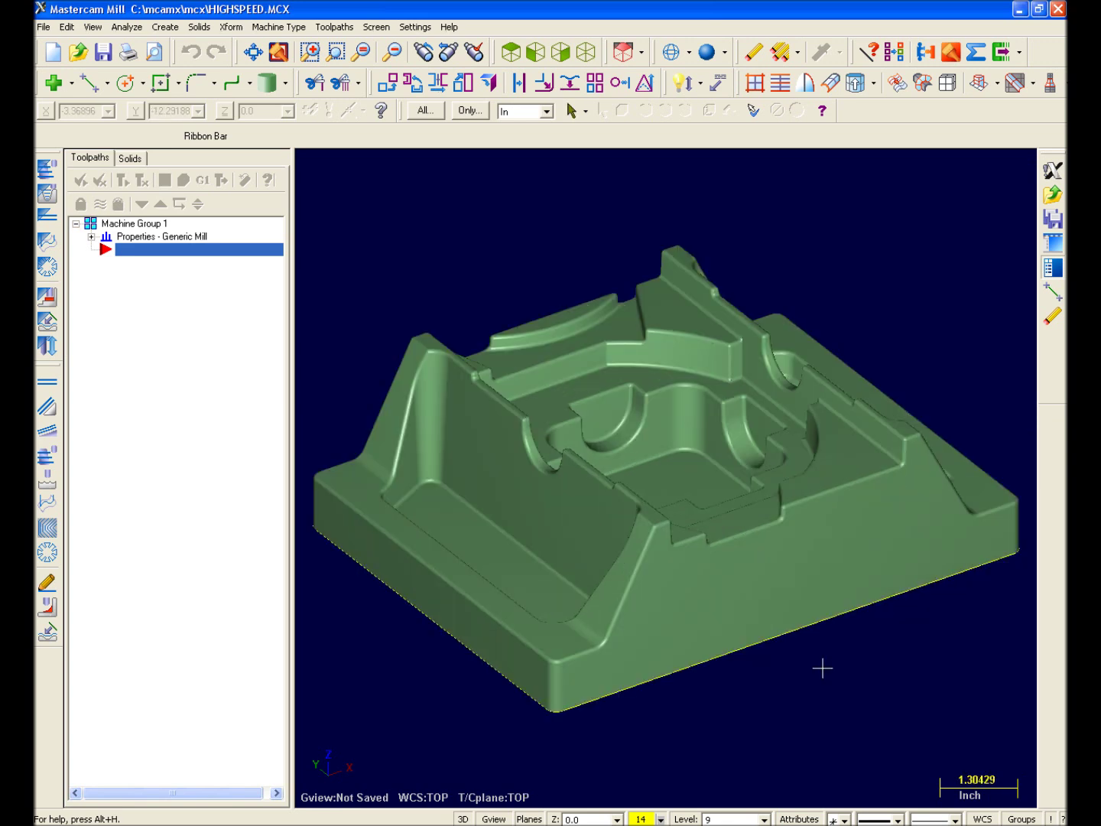
# Step: Switch the part to wireframe and toggle the coordinate axes on and off
pyautogui.hotkey('alt', 's')
pyautogui.hotkey('alt', 's')
pyautogui.press('F9')
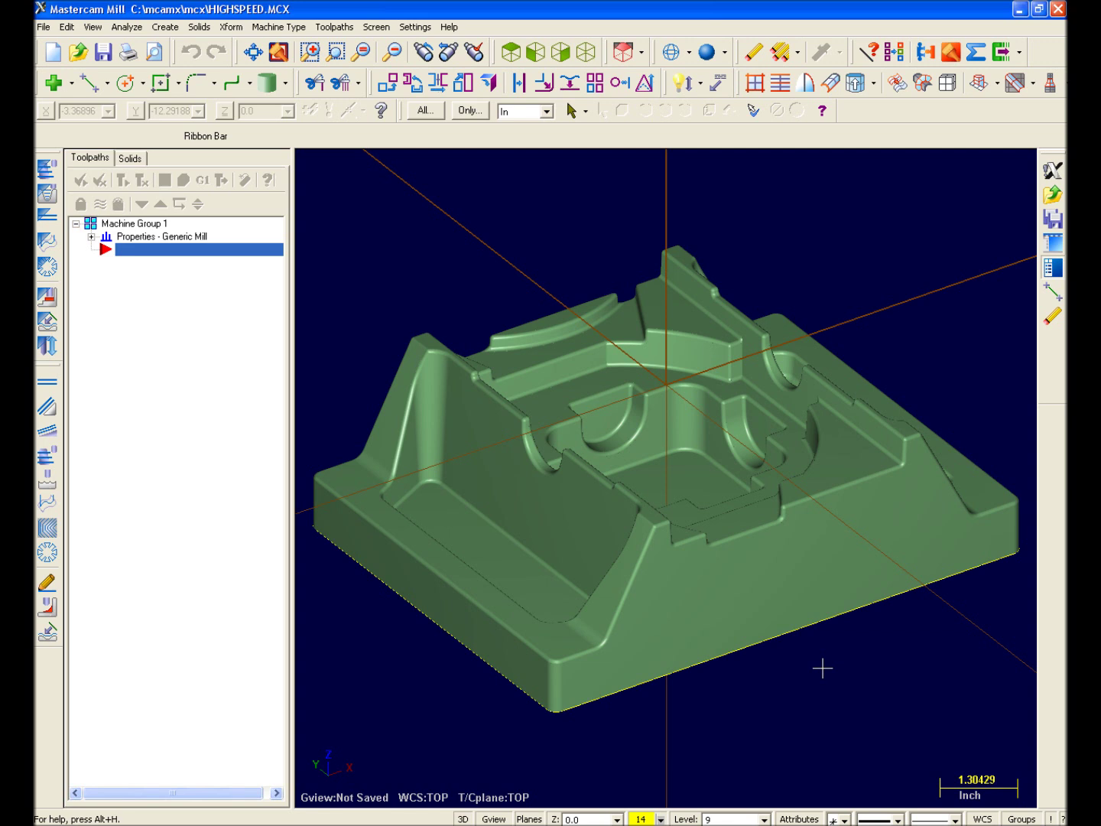
pyautogui.press('F9')
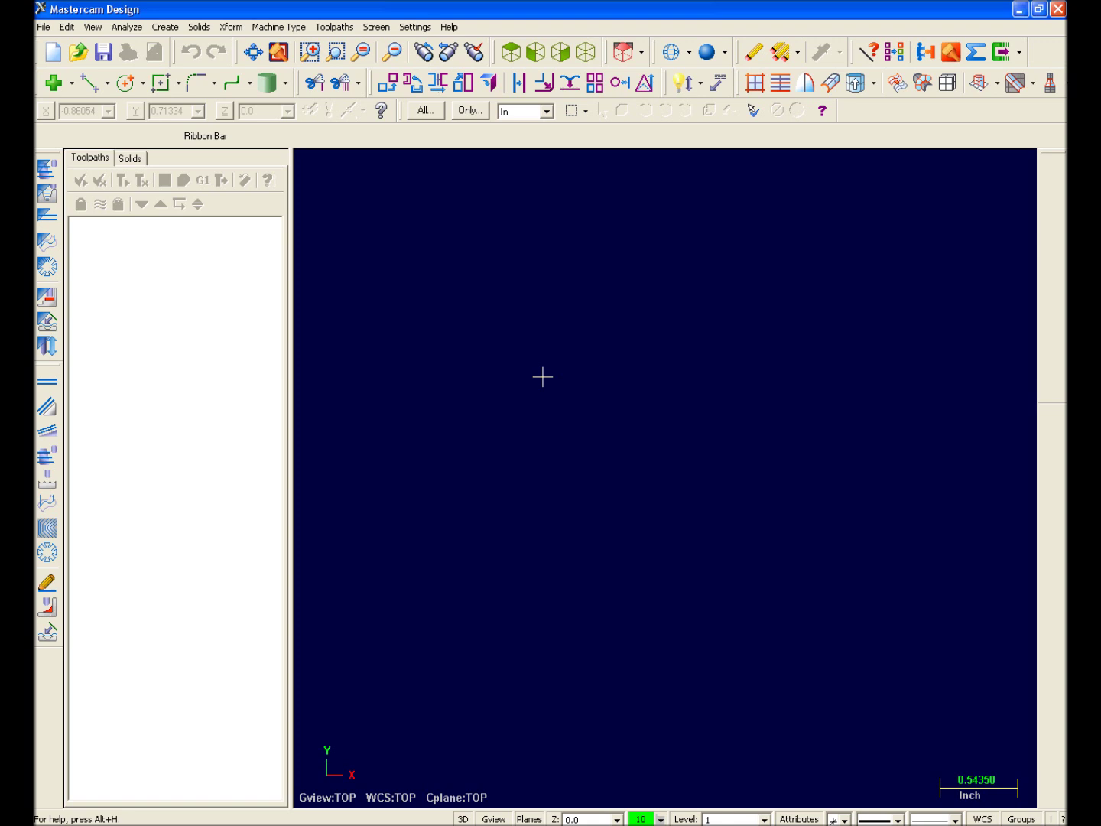
# Step: Hide the Operations Manager with Alt+O and glance at the X Logo print
pyautogui.hotkey('alt', 'o')
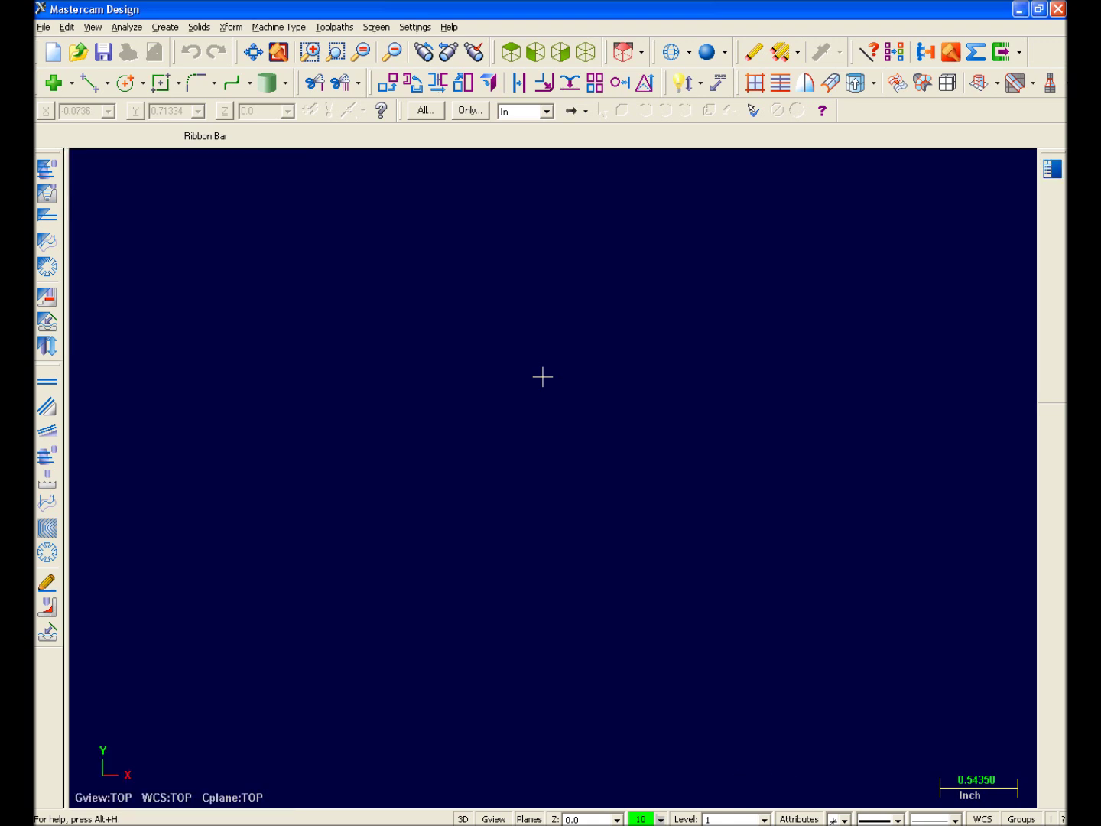
pyautogui.hotkey('alt', 'Tab')
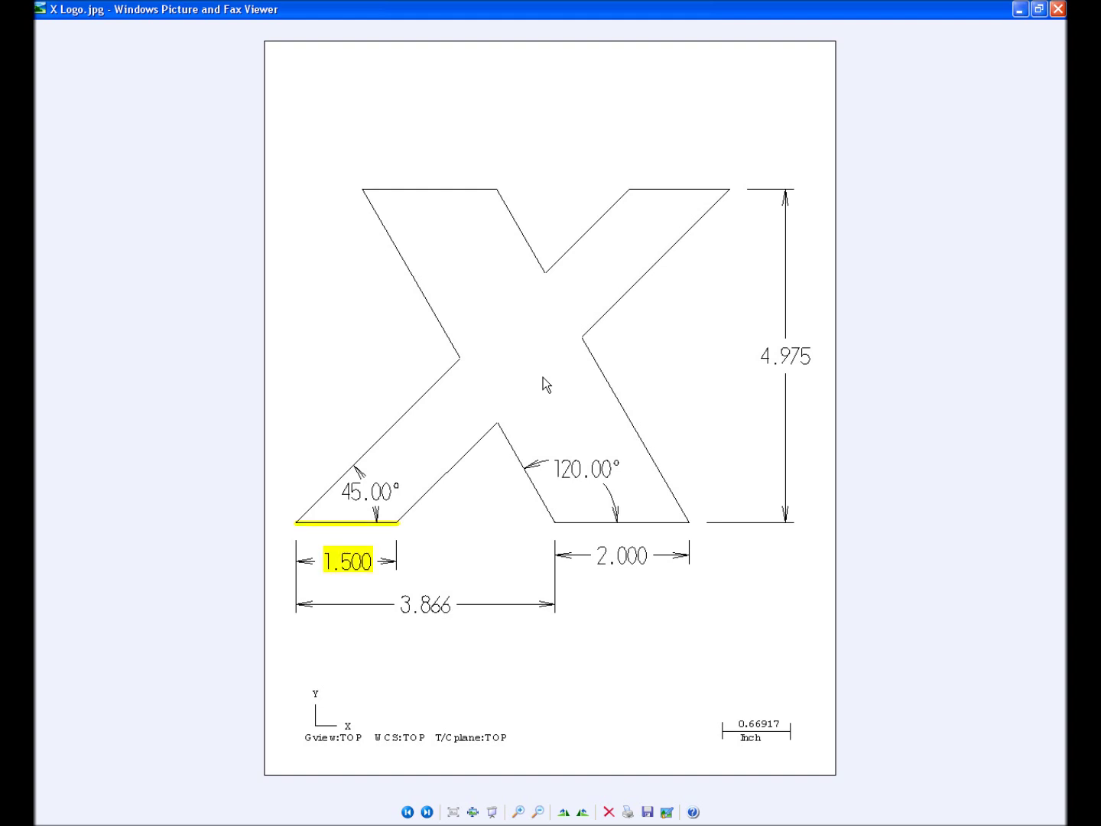
pyautogui.hotkey('alt', 'Tab')
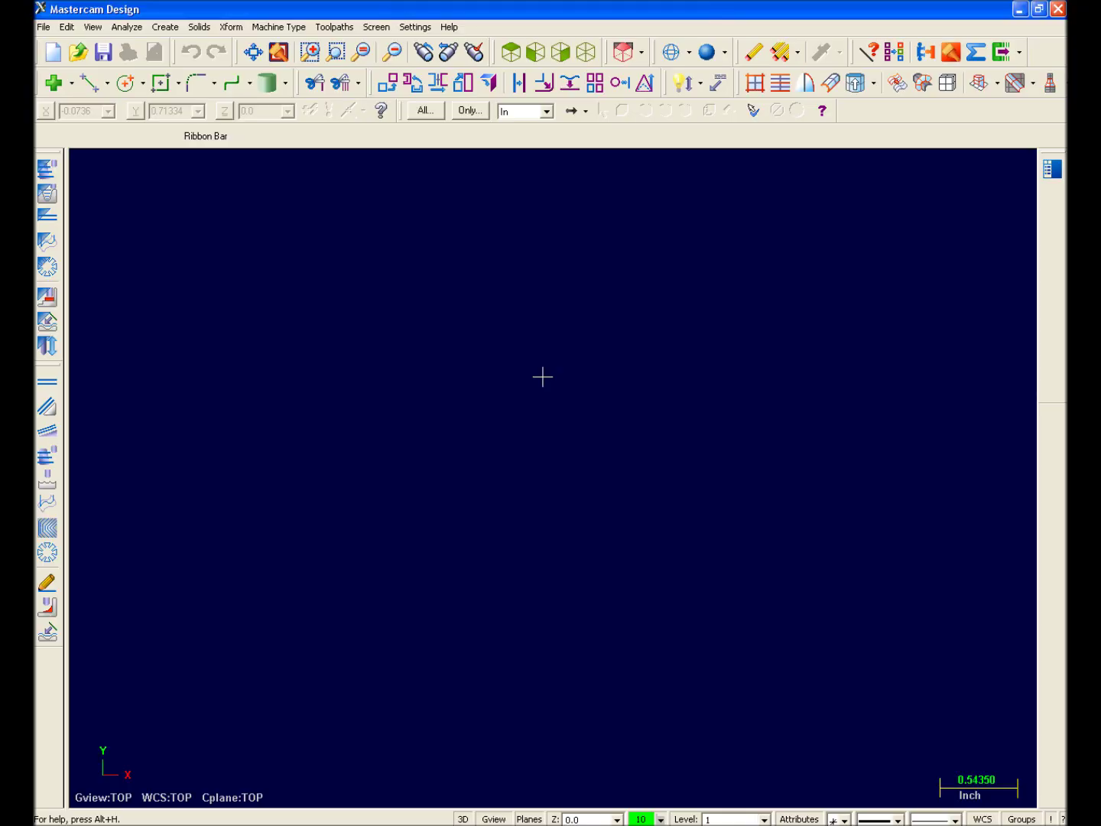
# Step: Show the axes and start an endpoint line with its first point at the origin 0,0,0
pyautogui.press('F9')
pyautogui.click(106, 85)
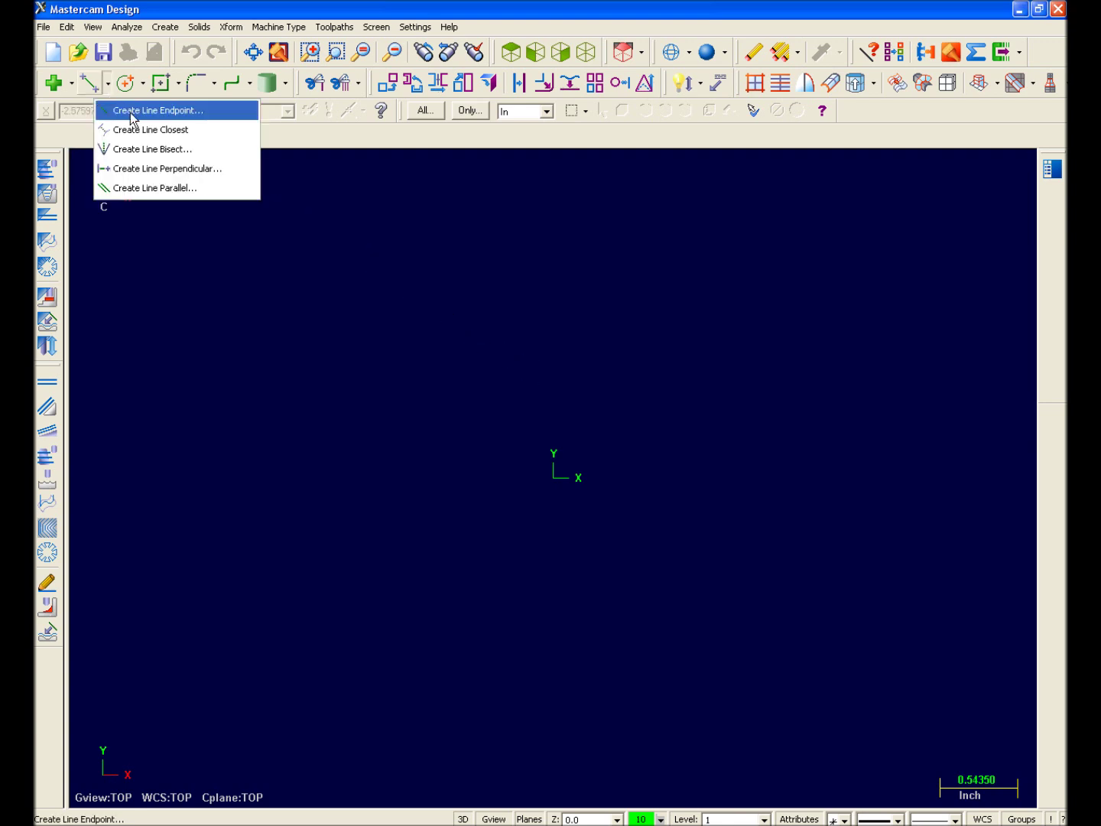
pyautogui.click(138, 110)
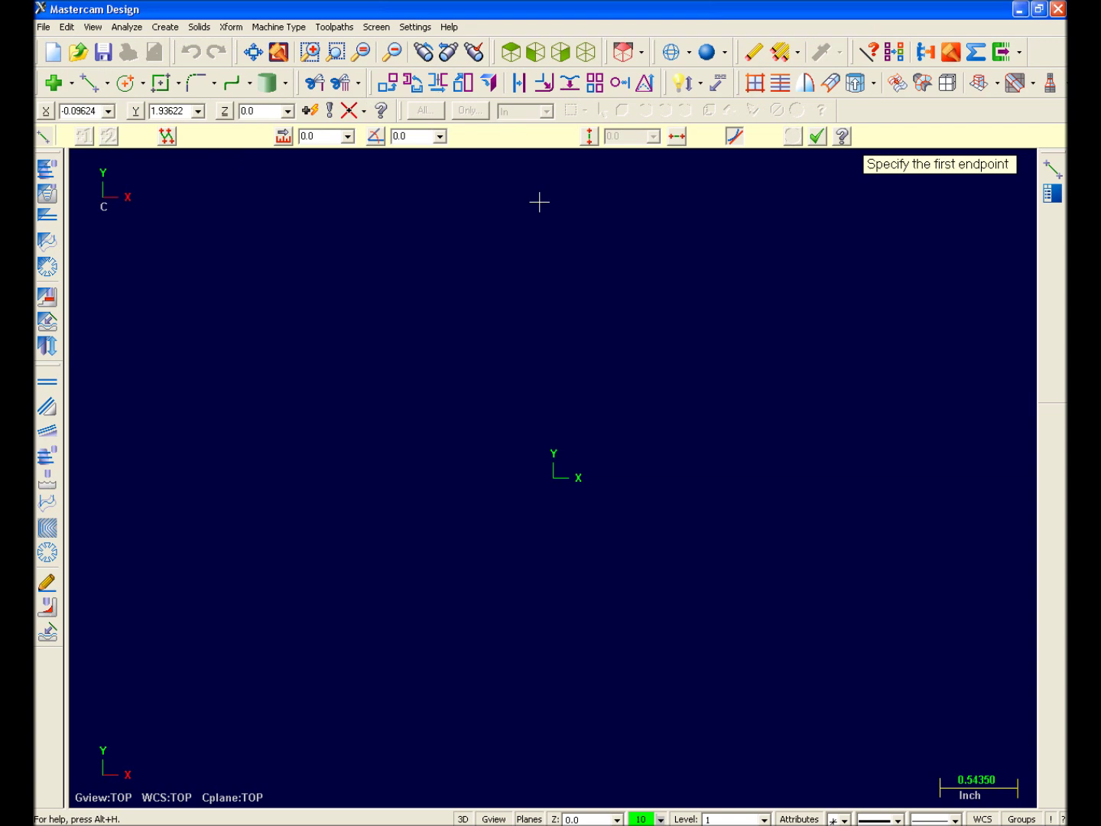
pyautogui.click(312, 111)
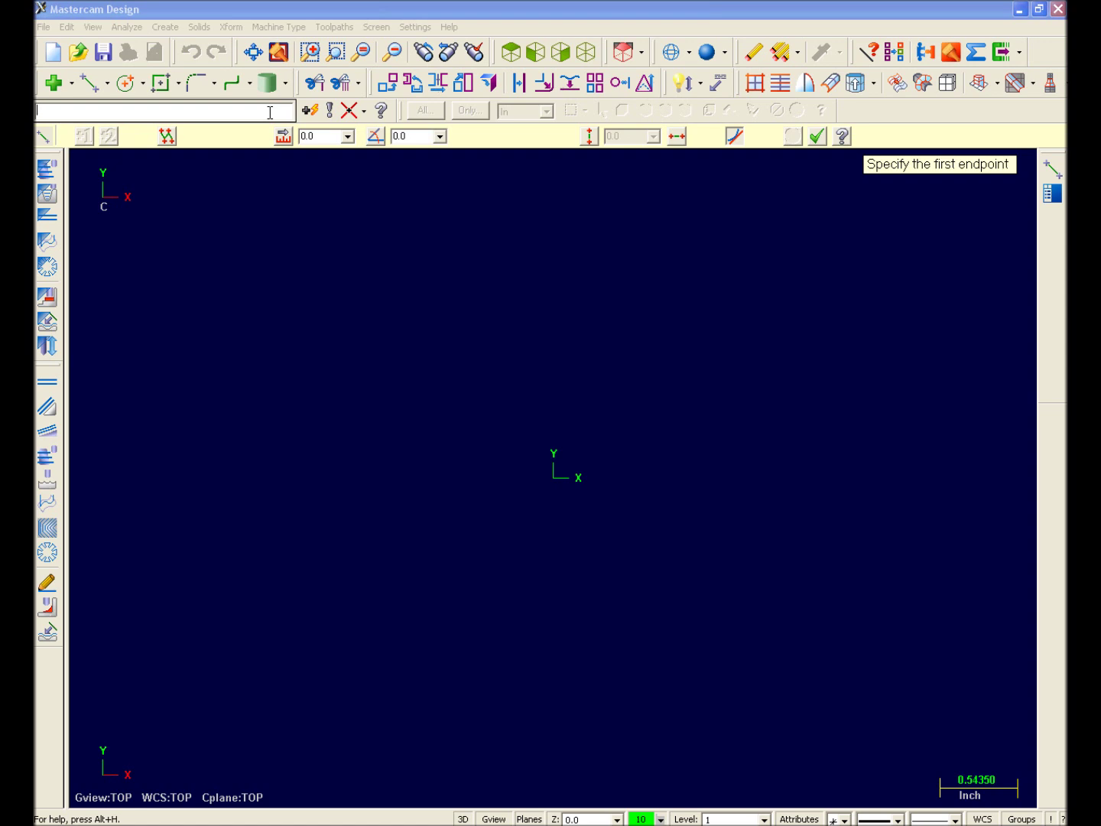
pyautogui.write('0,0,0')
pyautogui.press('Return')
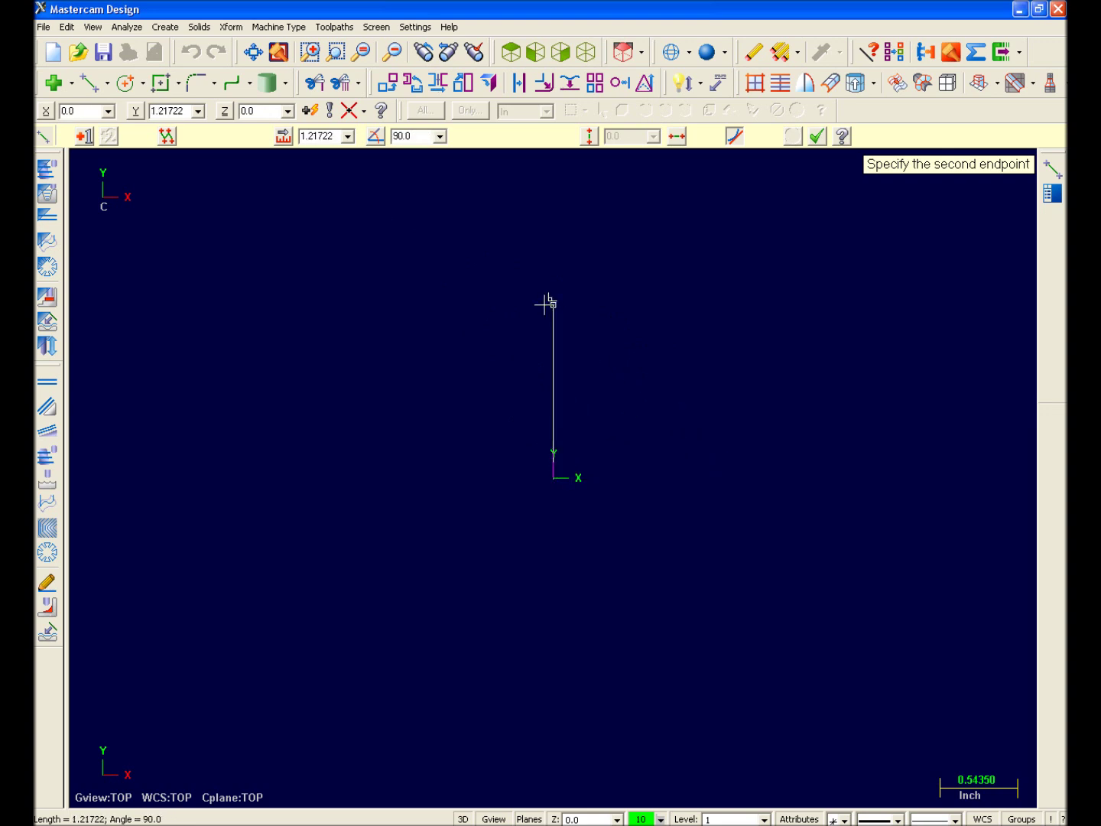
pyautogui.click(332, 111)
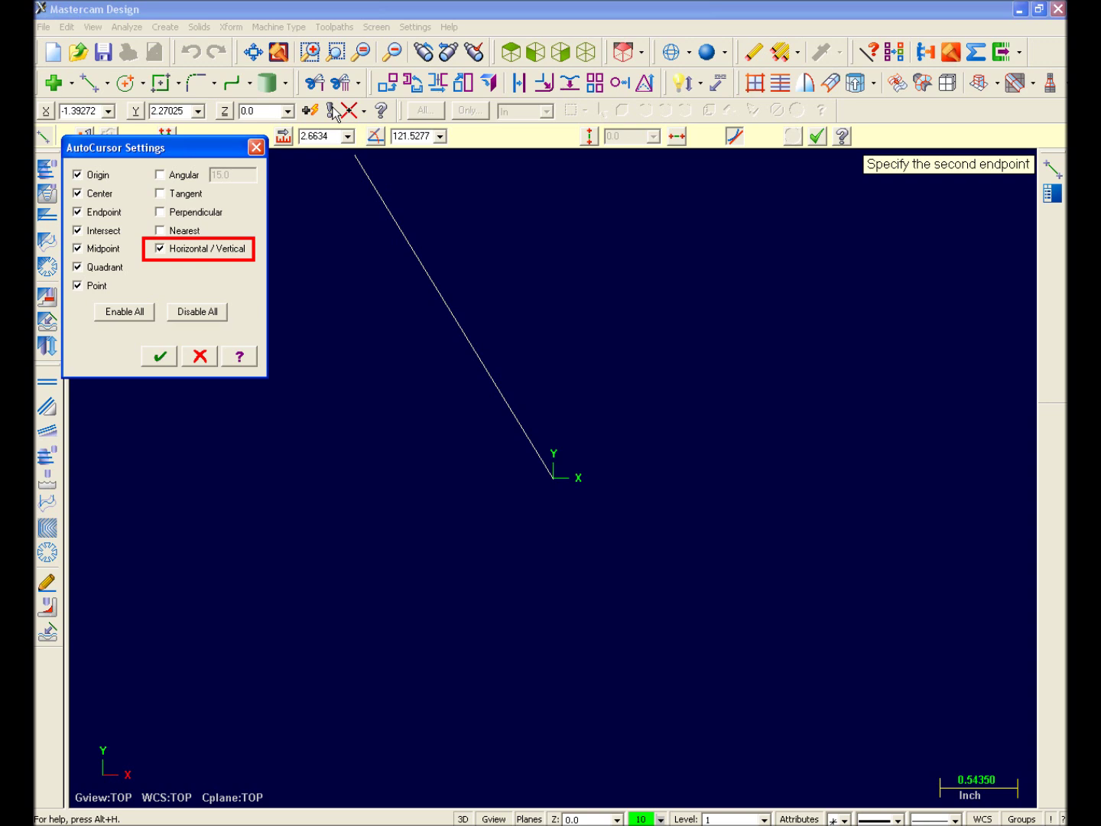
# Step: Draw a 1.5-inch line from the origin, fixed horizontally at 0°
pyautogui.press('Return')
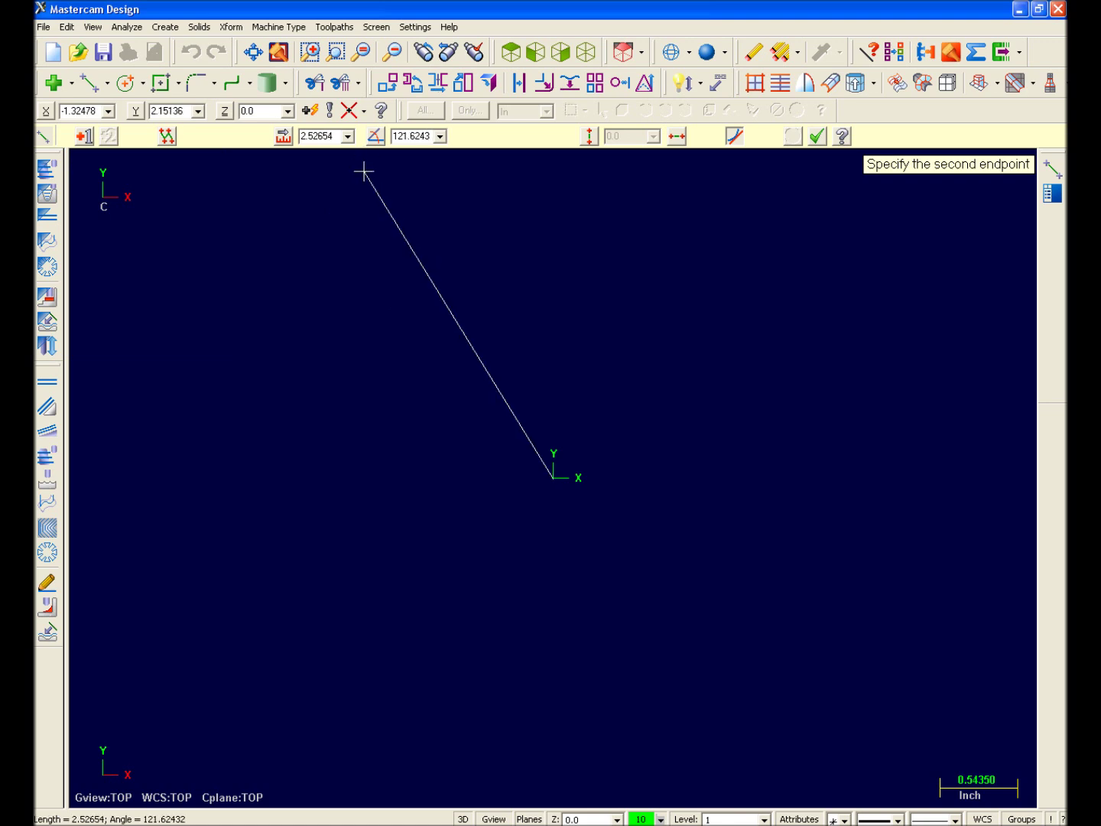
pyautogui.click(311, 137)
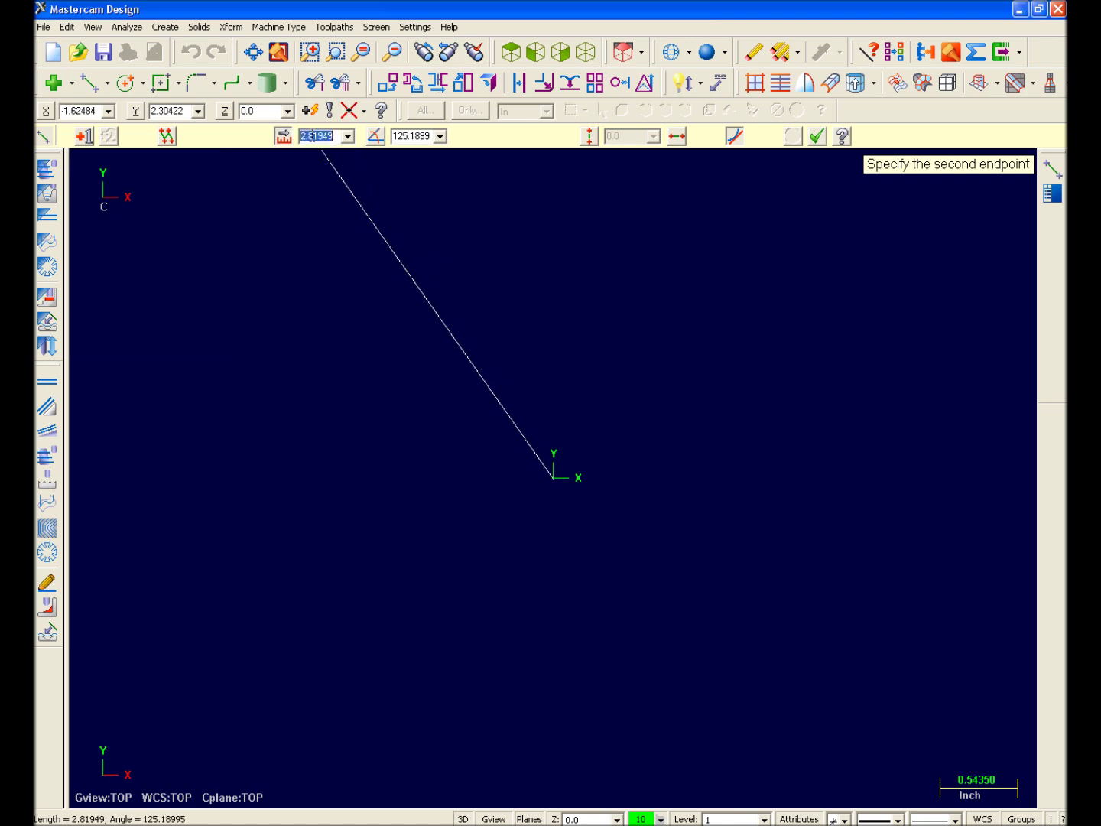
pyautogui.write('1.5')
pyautogui.press('Return')
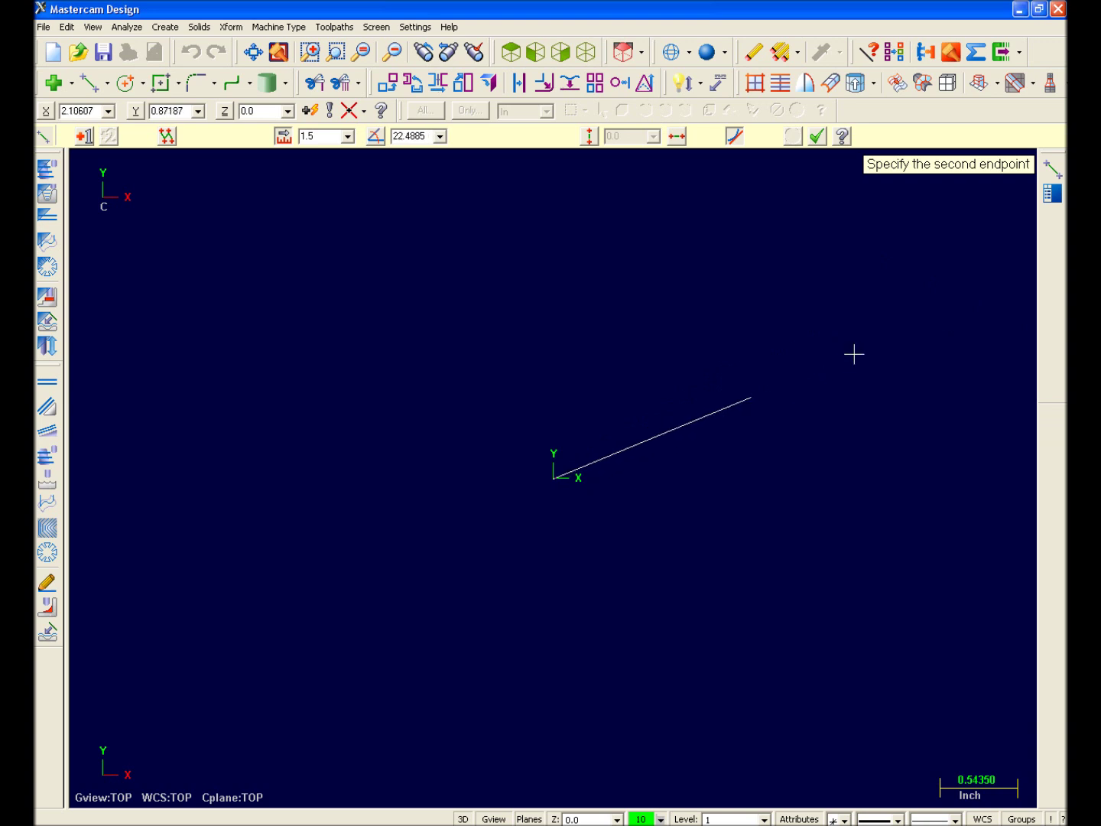
pyautogui.click(903, 479)
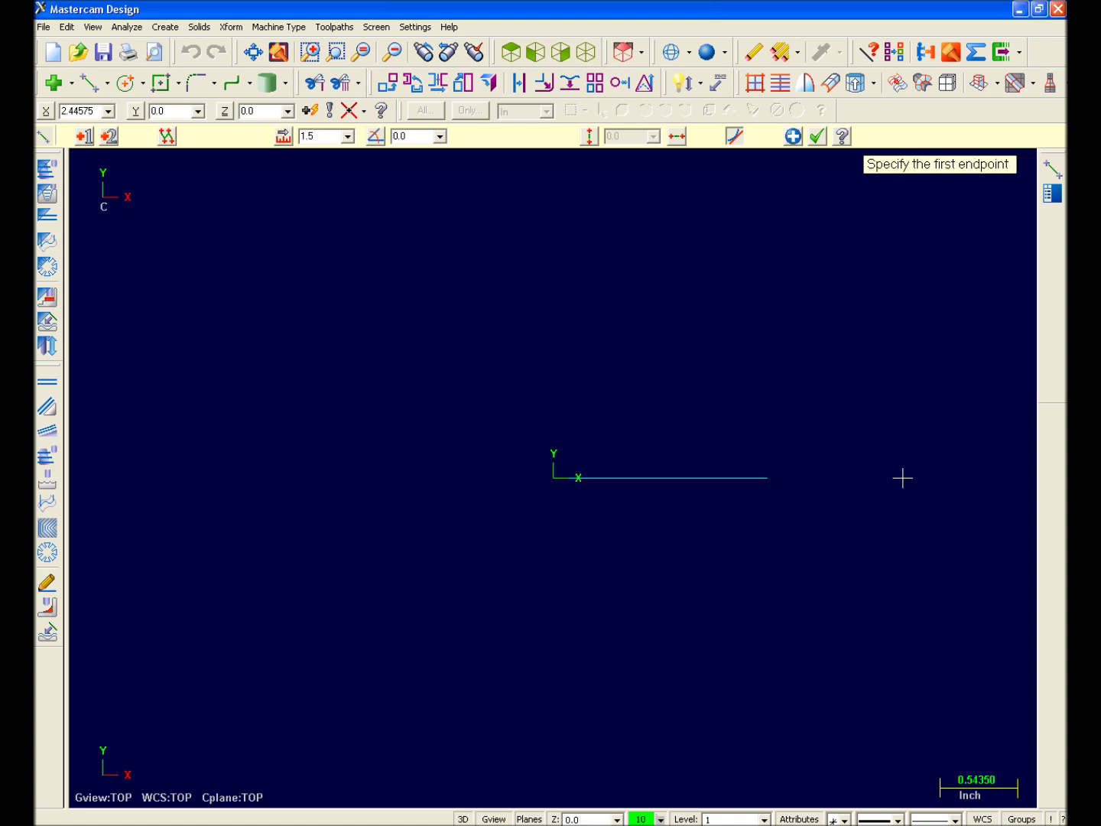
# Step: Reposition the view and try a 5.0-inch length at 45° for the line
pyautogui.moveTo(873, 450); pyautogui.dragTo(588, 553, button='middle')
pyautogui.scroll(-4, 725, 525)
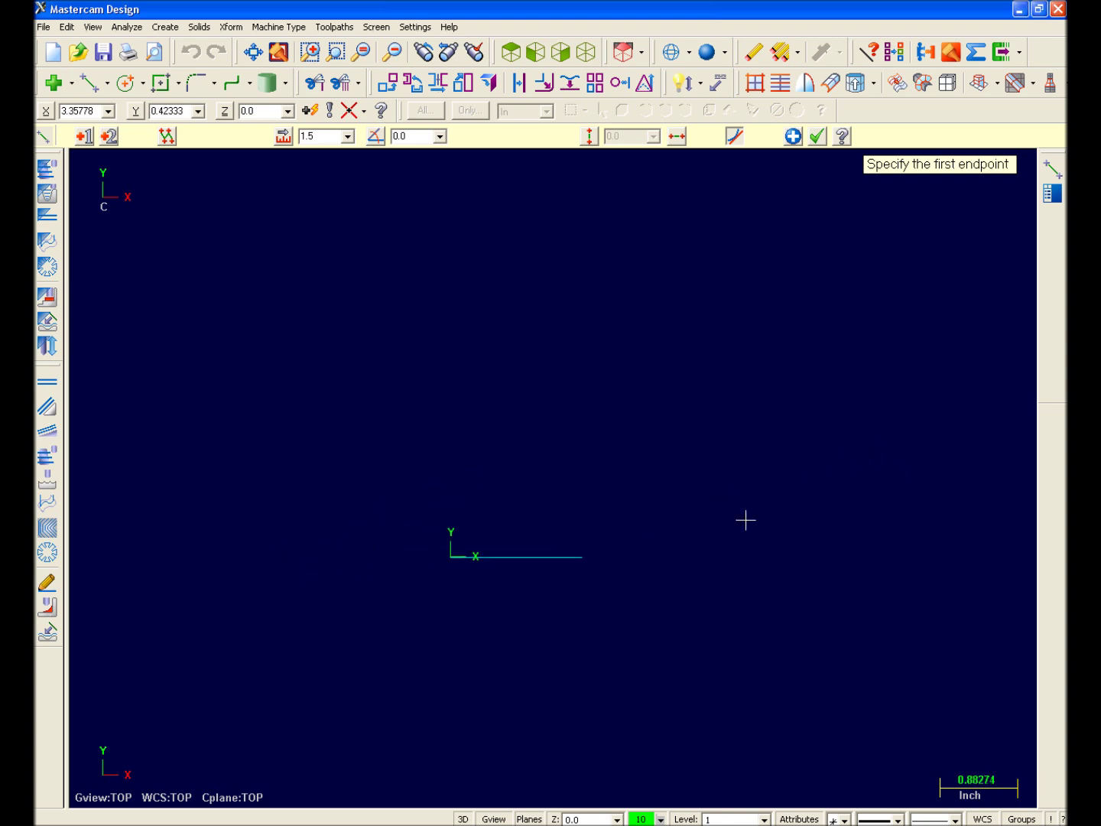
pyautogui.moveTo(745, 519); pyautogui.dragTo(566, 610, button='middle')
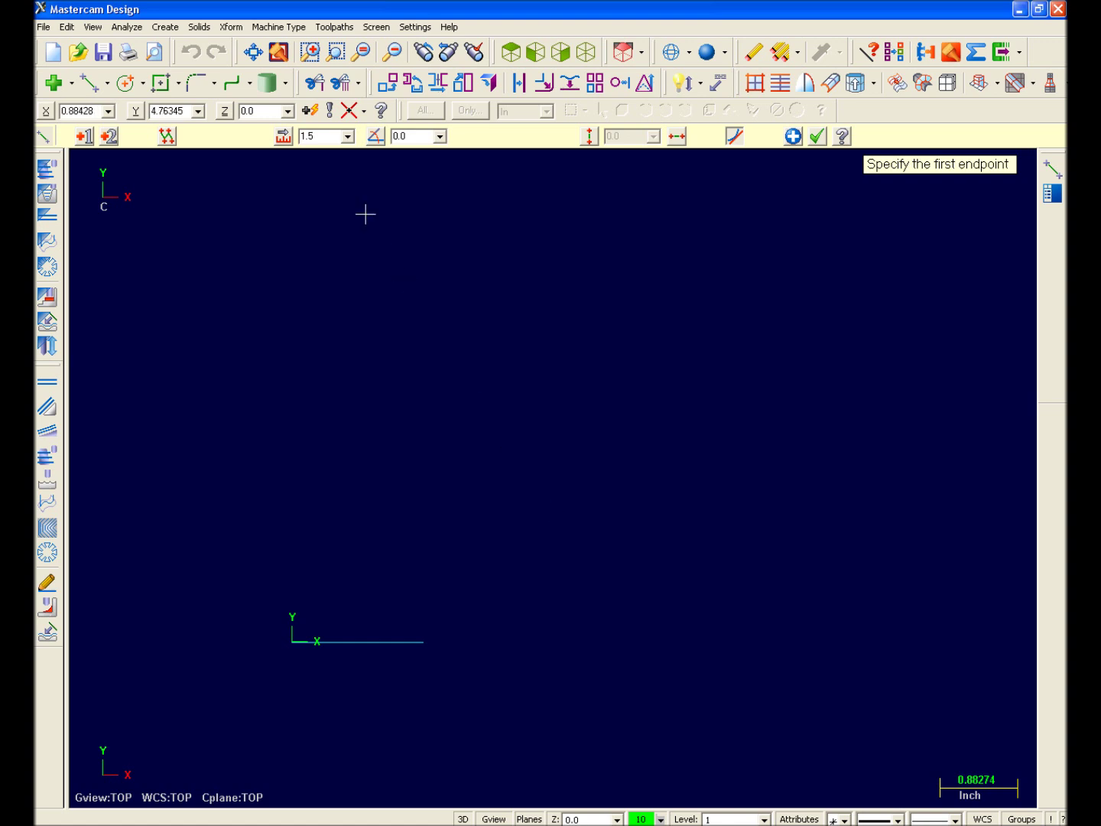
pyautogui.click(312, 136)
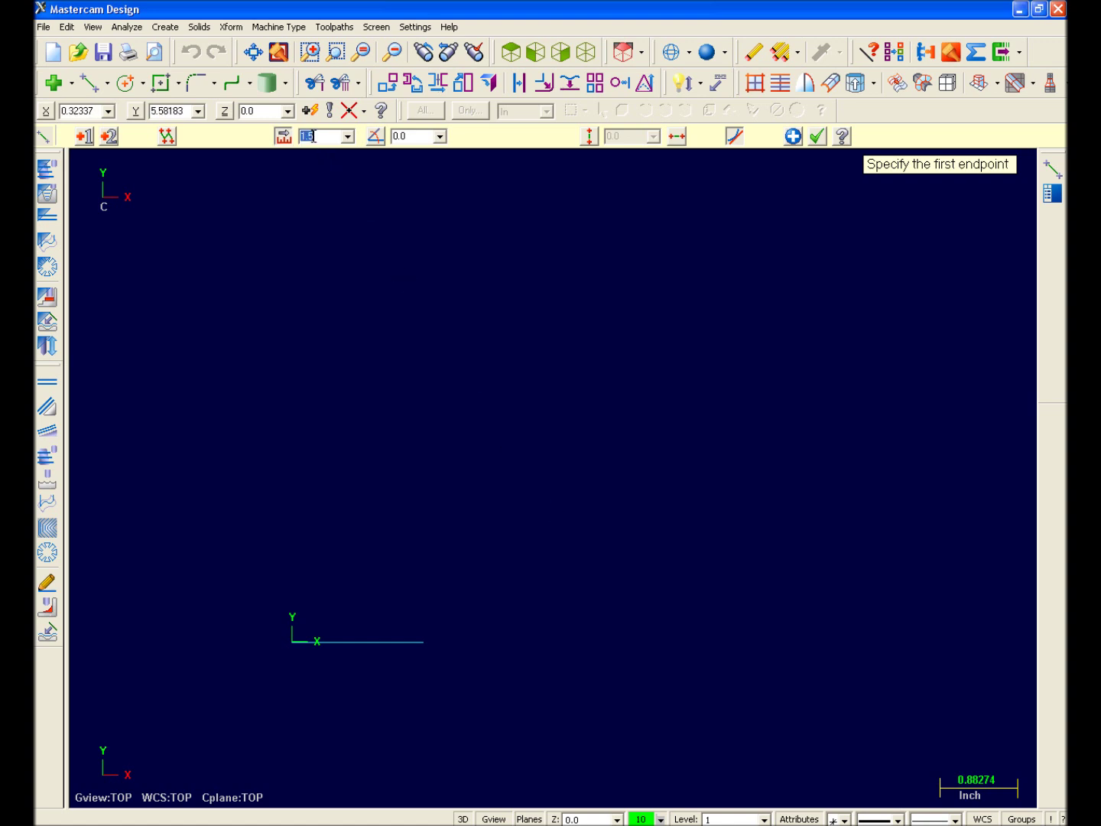
pyautogui.write('5.0')
pyautogui.press('Tab')
pyautogui.write('45')
pyautogui.press('Tab')
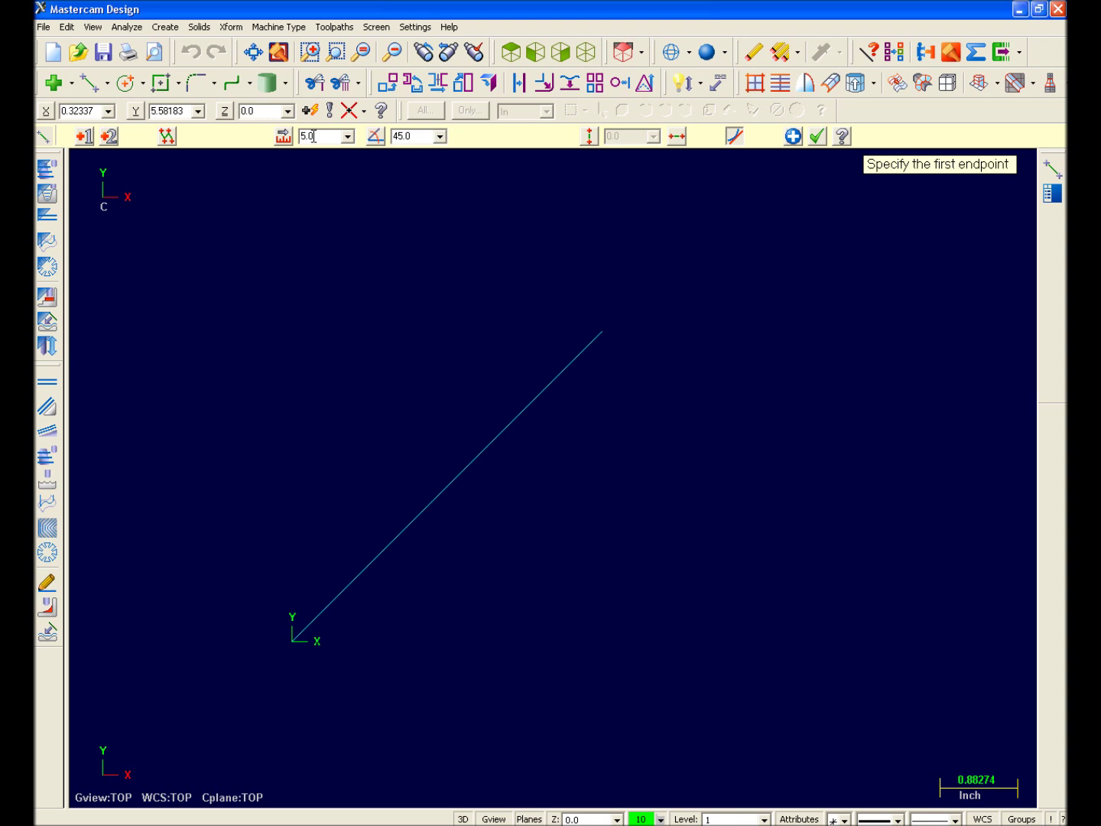
# Step: Reset the line to 1.5 inches at 0° and apply it
pyautogui.click(396, 136)
pyautogui.press('BackSpace')
pyautogui.click(325, 136)
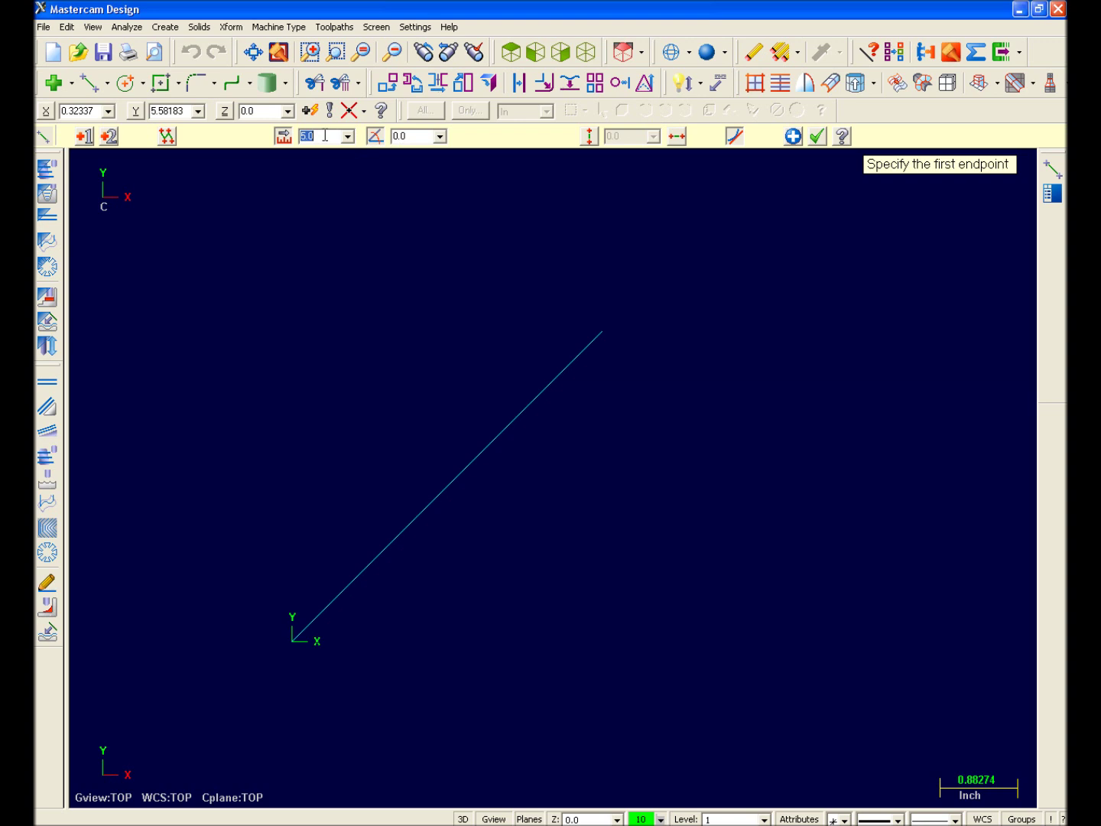
pyautogui.write('1.5')
pyautogui.press('Return')
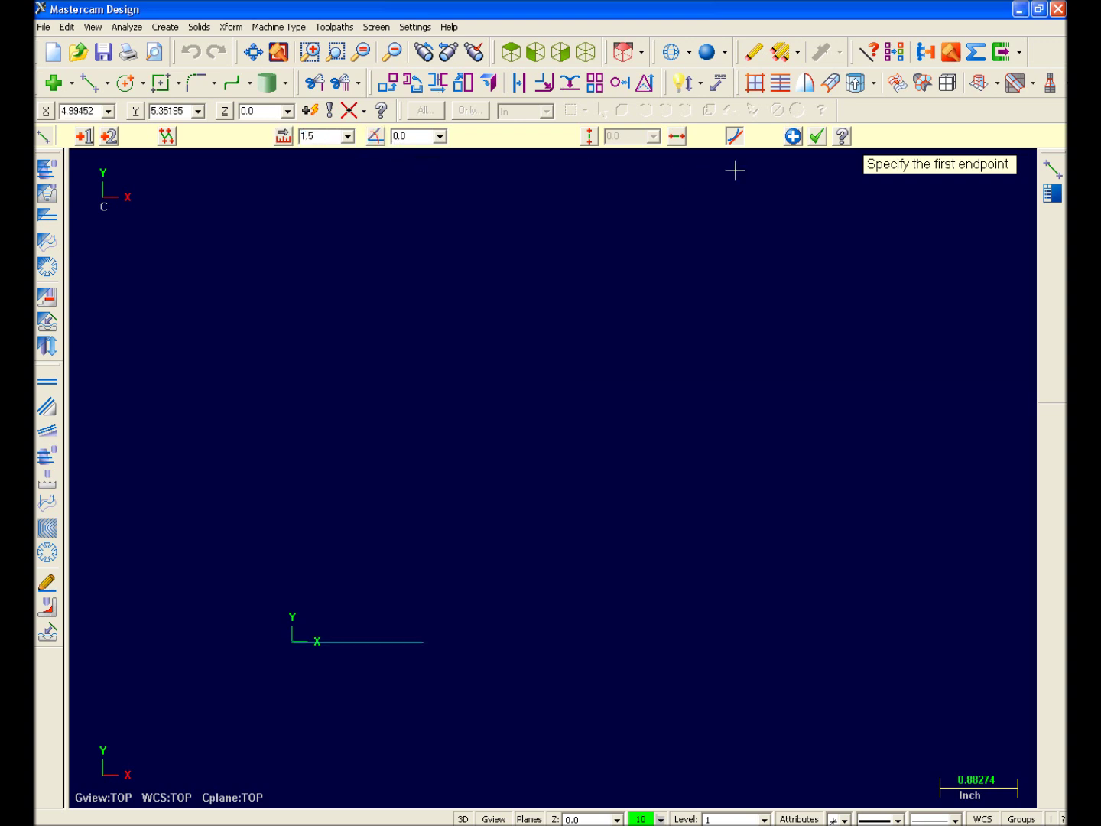
pyautogui.click(795, 138)
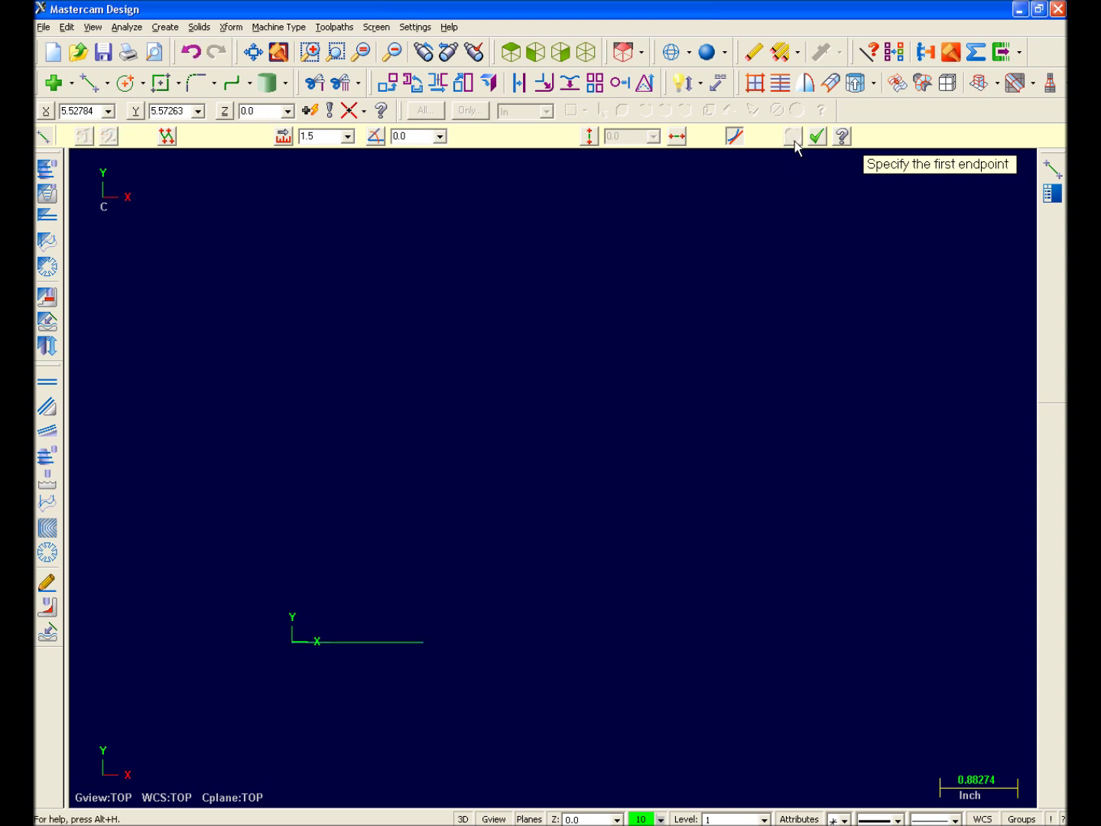
pyautogui.hotkey('alt', 'Tab')
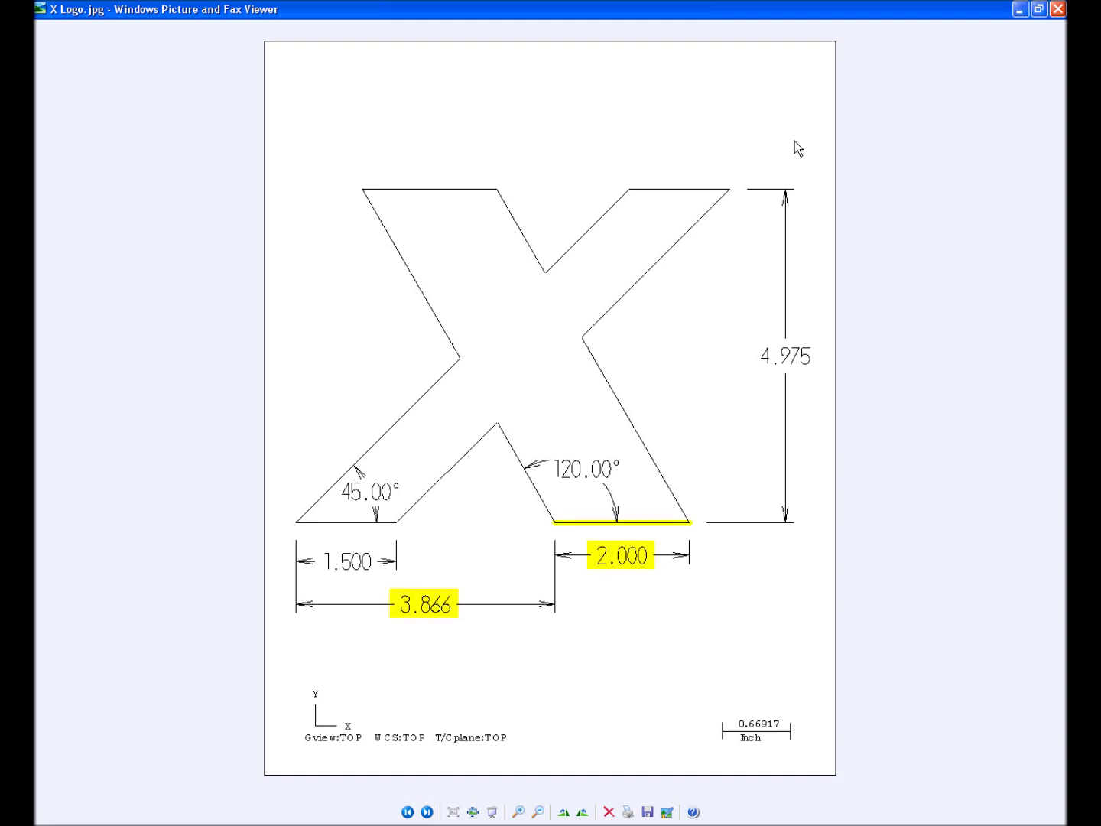
# Step: Start a new line with its first endpoint at X 3.866, Y 0, Z 0
pyautogui.hotkey('alt', 'Tab')
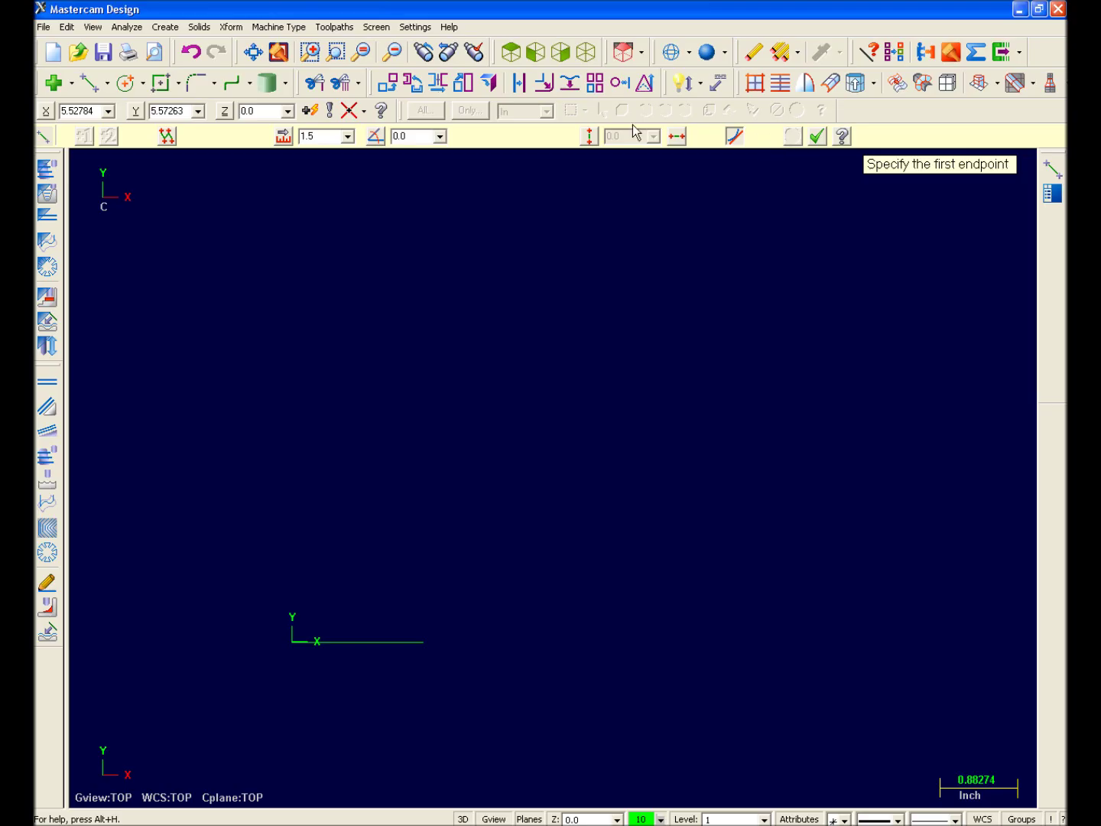
pyautogui.click(84, 111)
pyautogui.write('3.866')
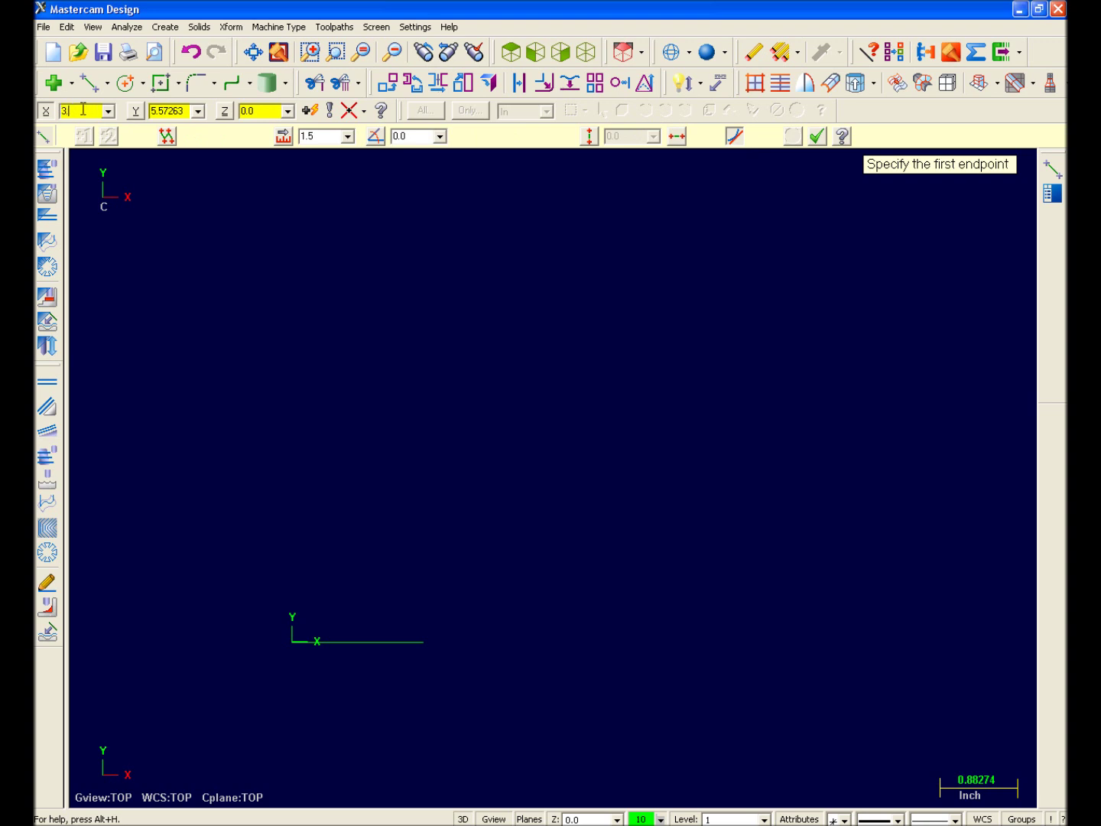
pyautogui.press('Tab')
pyautogui.write('0')
pyautogui.press('Tab')
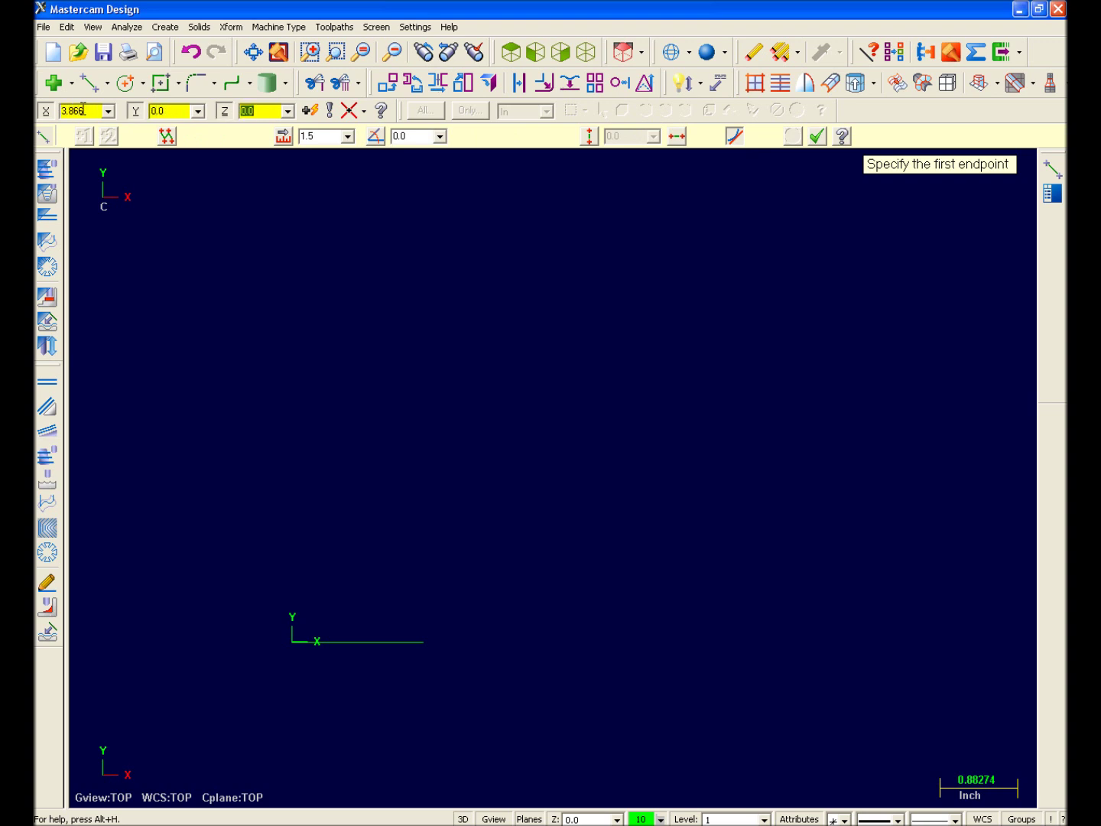
pyautogui.write('0')
pyautogui.press('Return')
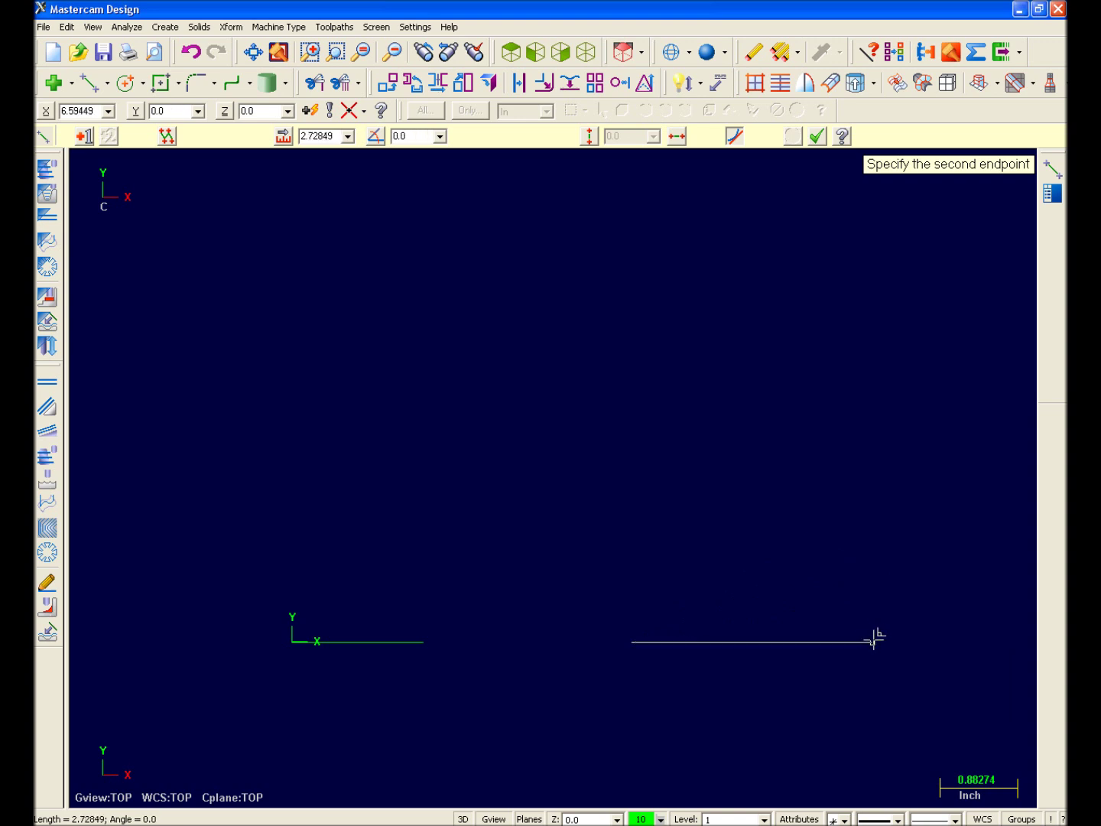
# Step: Extend the line to the right with length 2.0 and apply it
pyautogui.click(946, 643)
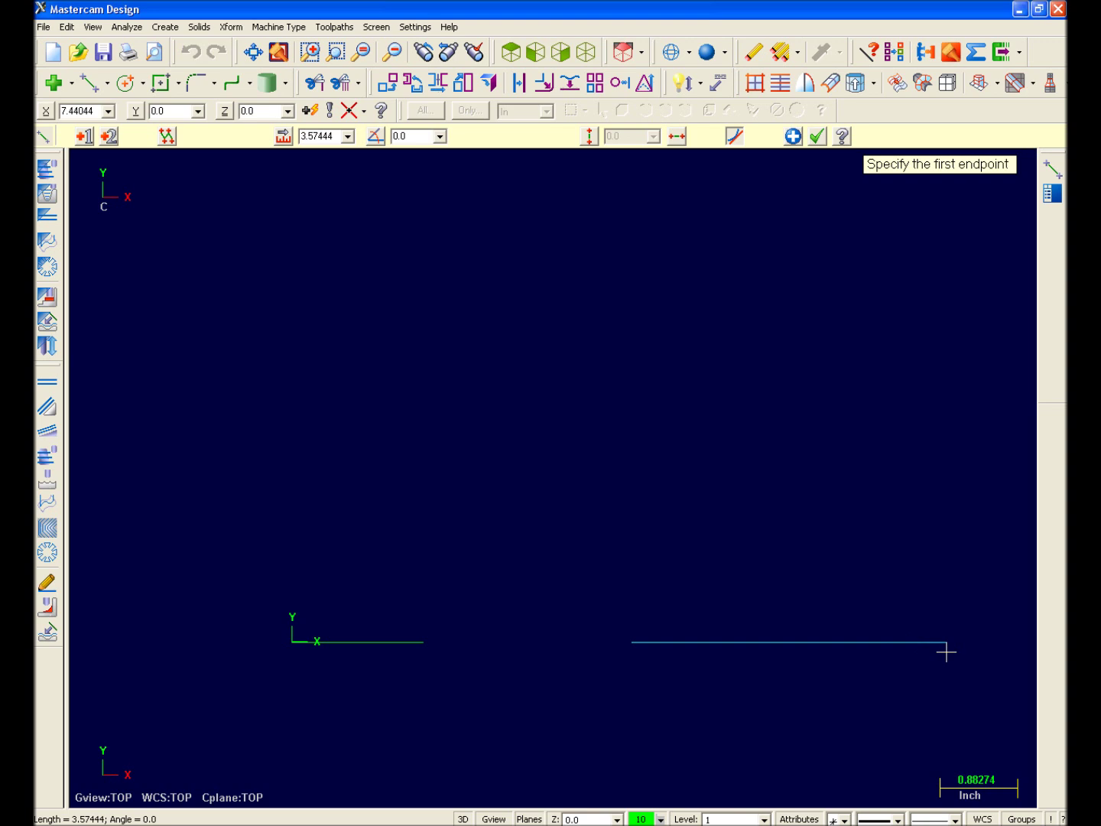
pyautogui.doubleClick(316, 138)
pyautogui.write('2.0')
pyautogui.press('Return')
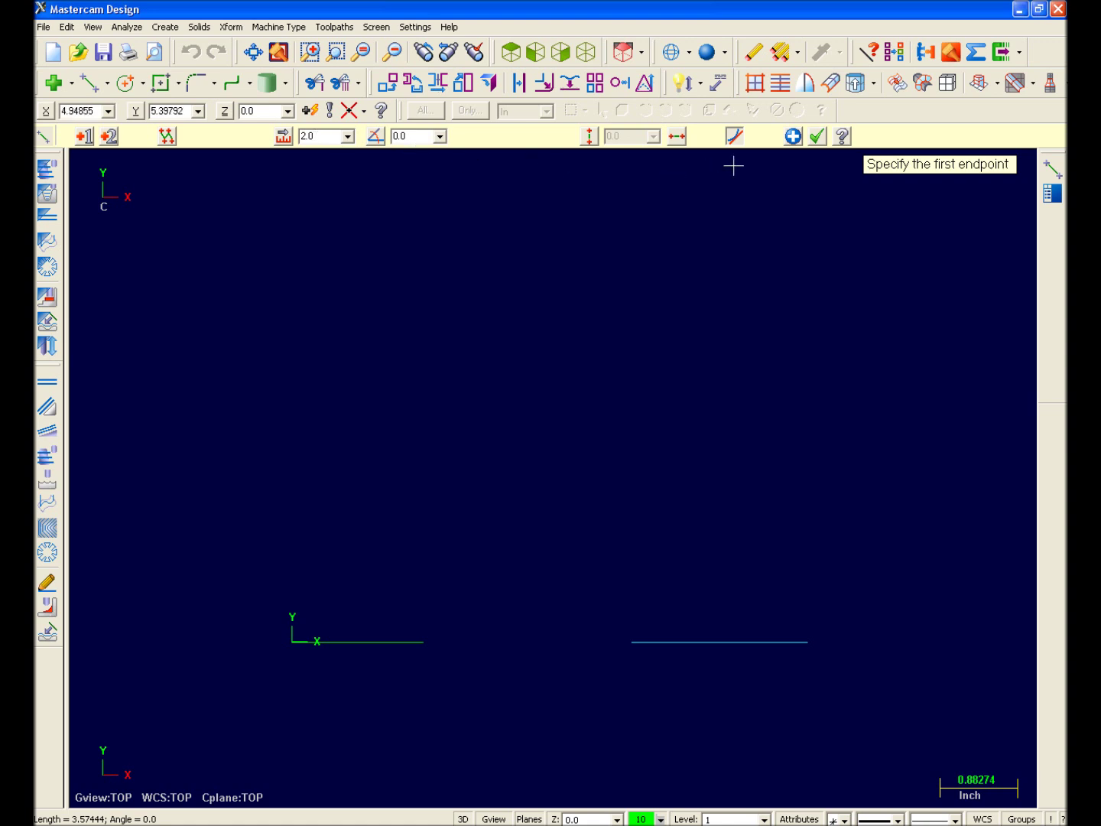
pyautogui.click(793, 138)
pyautogui.hotkey('alt', 'Tab')
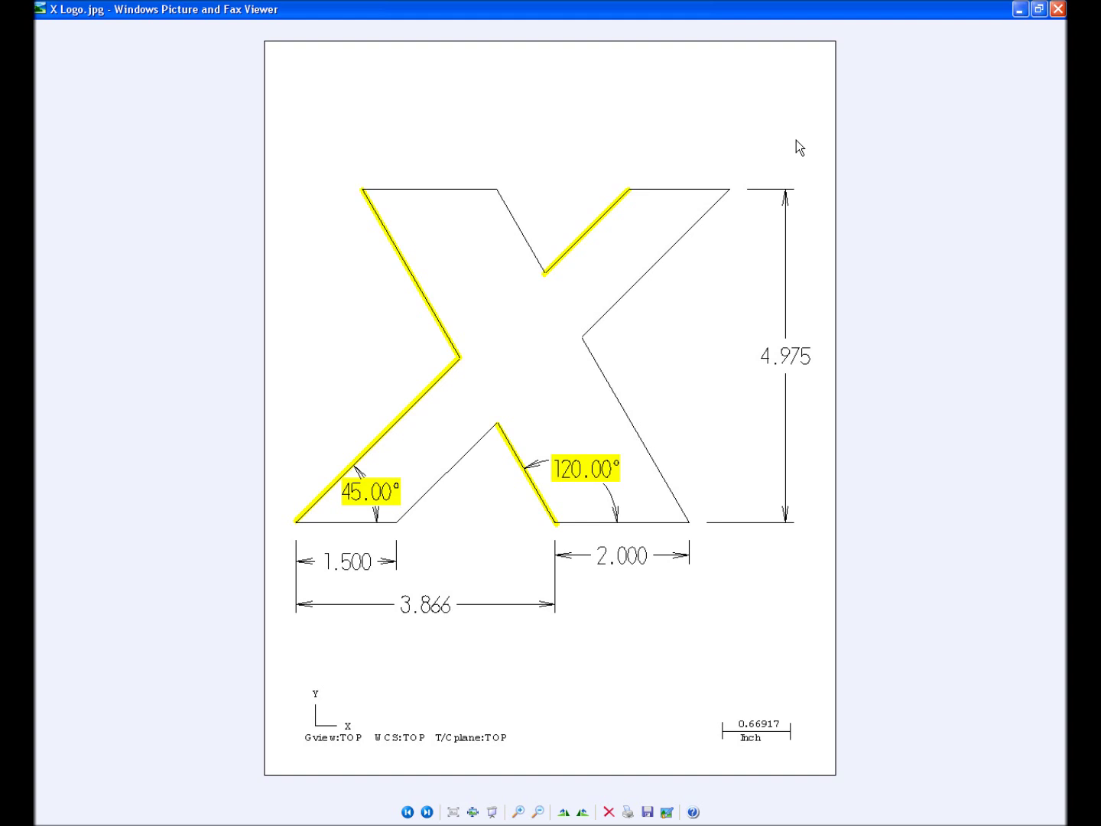
# Step: Draw and apply an 8.0-inch line at 45° starting from the origin
pyautogui.hotkey('alt', 'Tab')
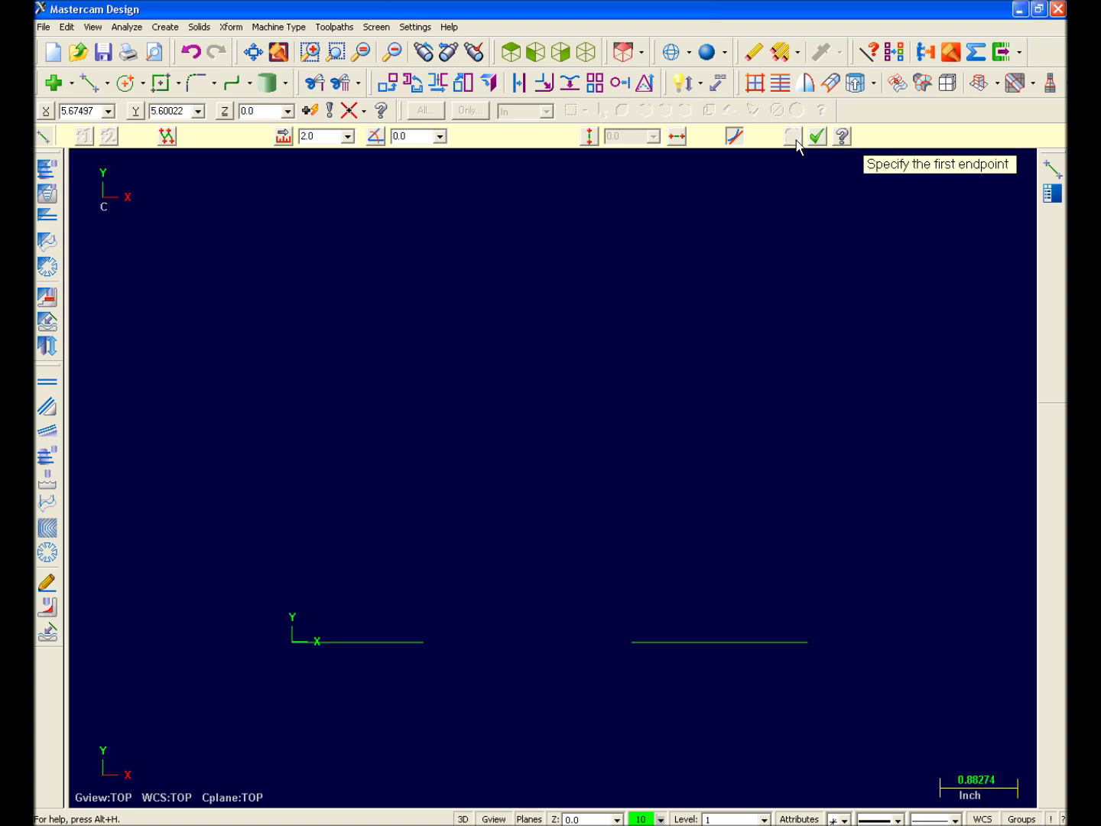
pyautogui.click(292, 641)
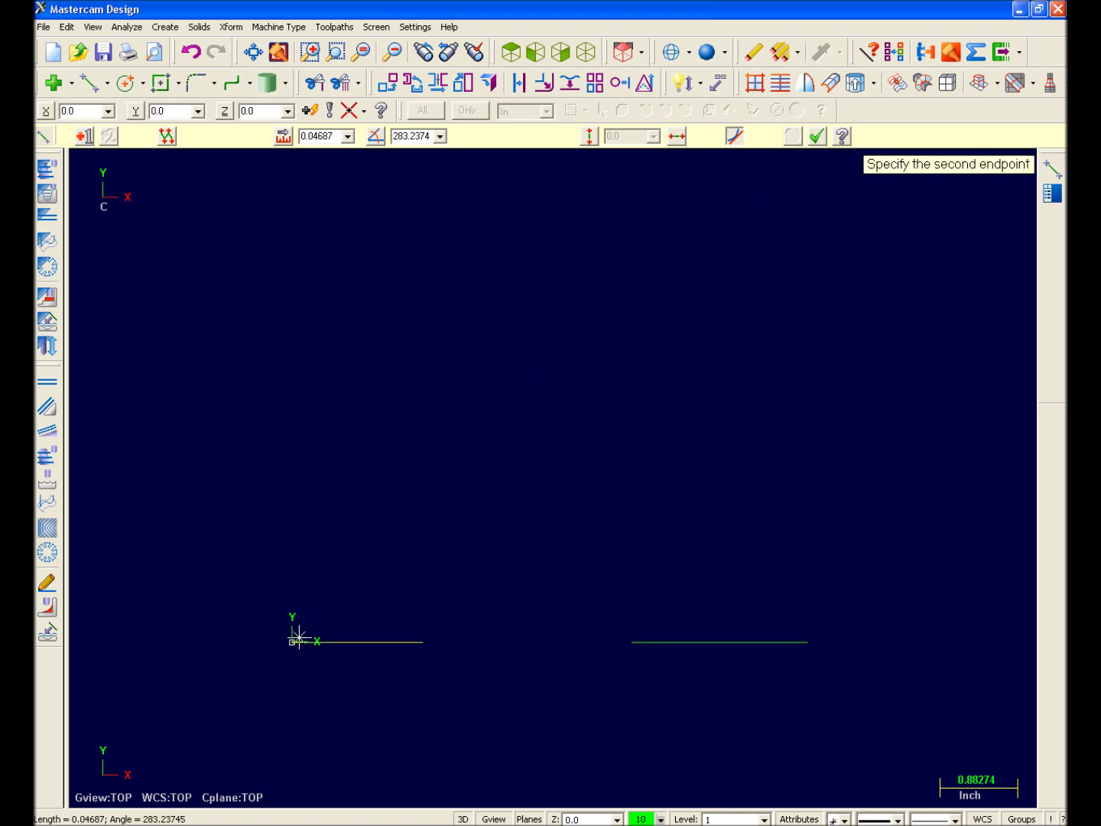
pyautogui.click(320, 136)
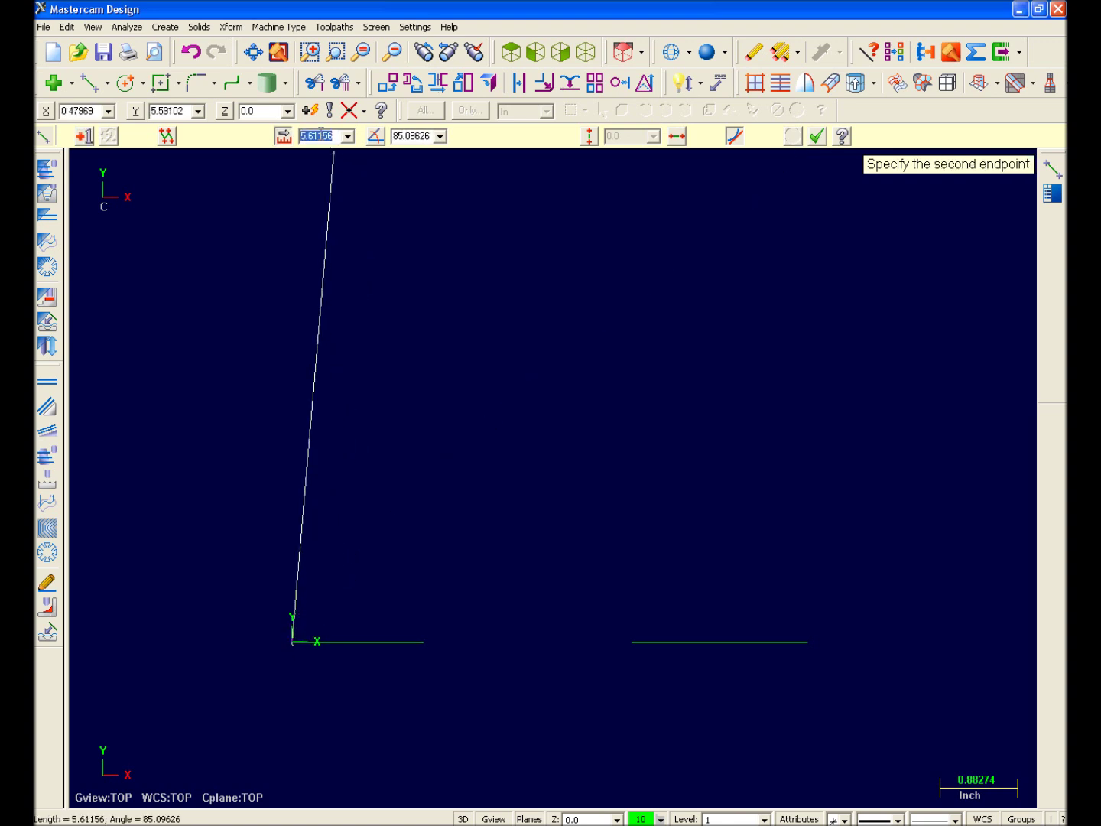
pyautogui.write('8.0')
pyautogui.press('Tab')
pyautogui.write('45')
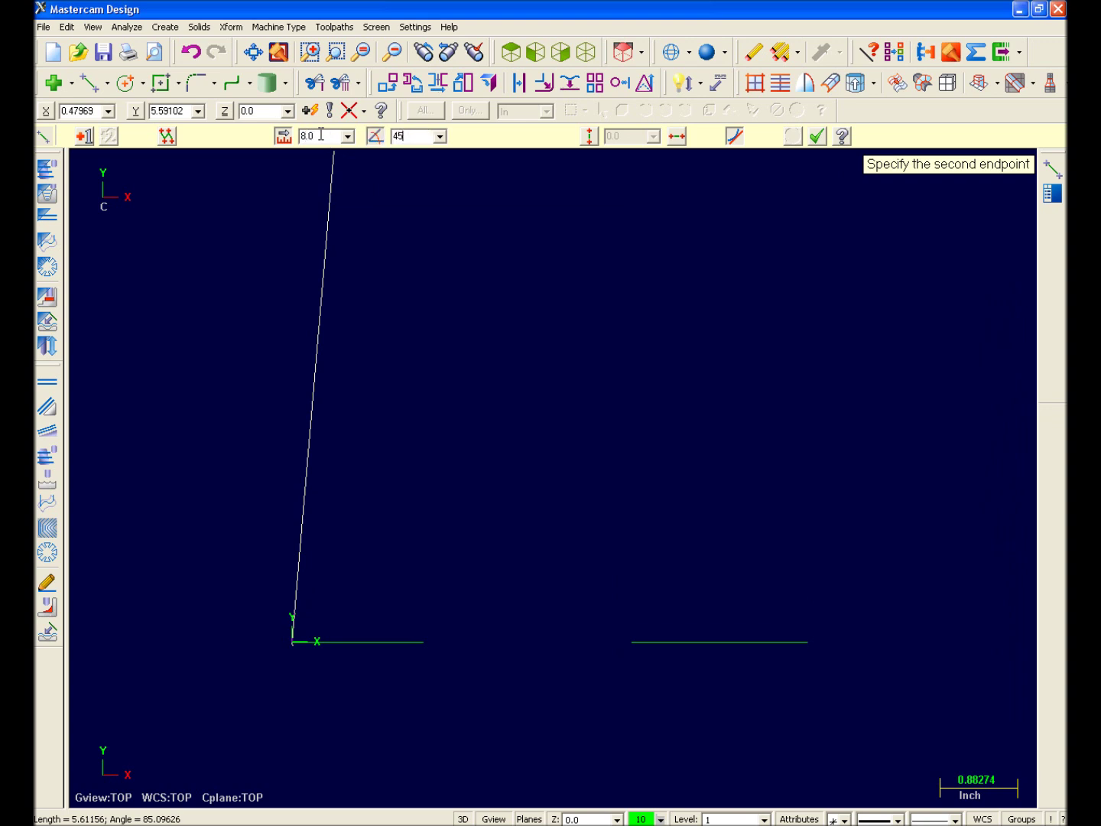
pyautogui.press('Return')
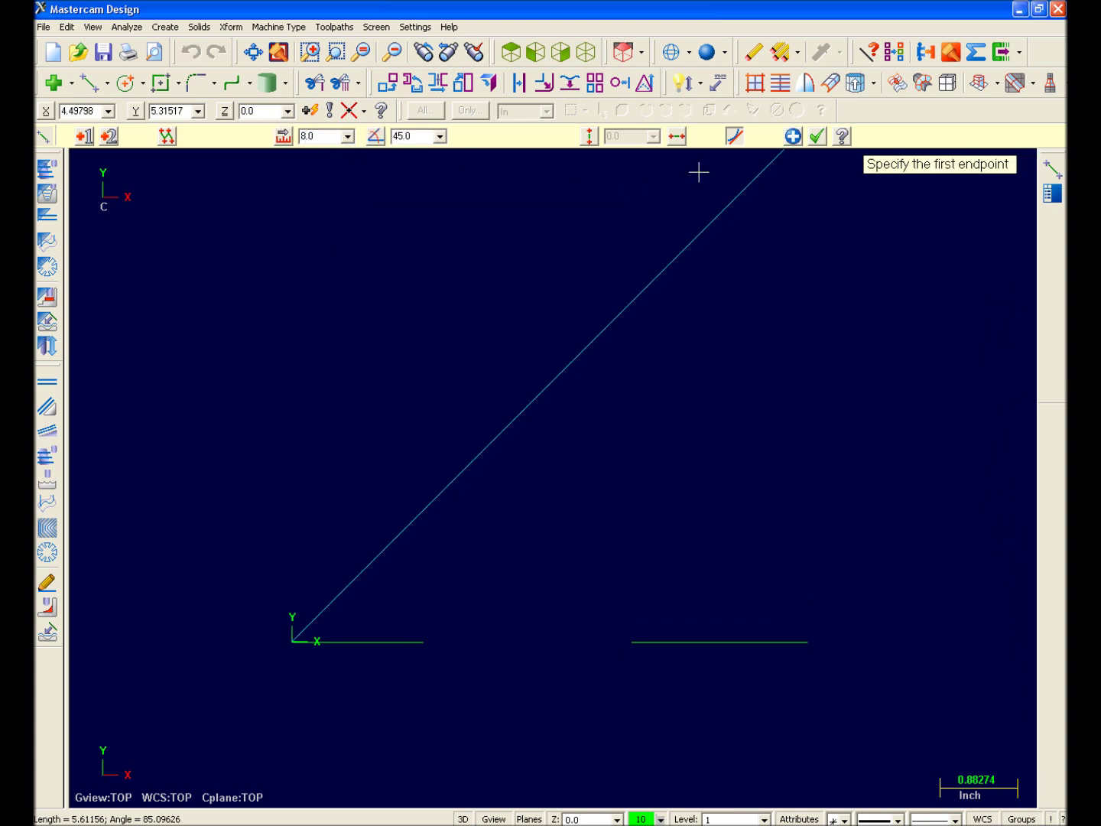
pyautogui.click(793, 136)
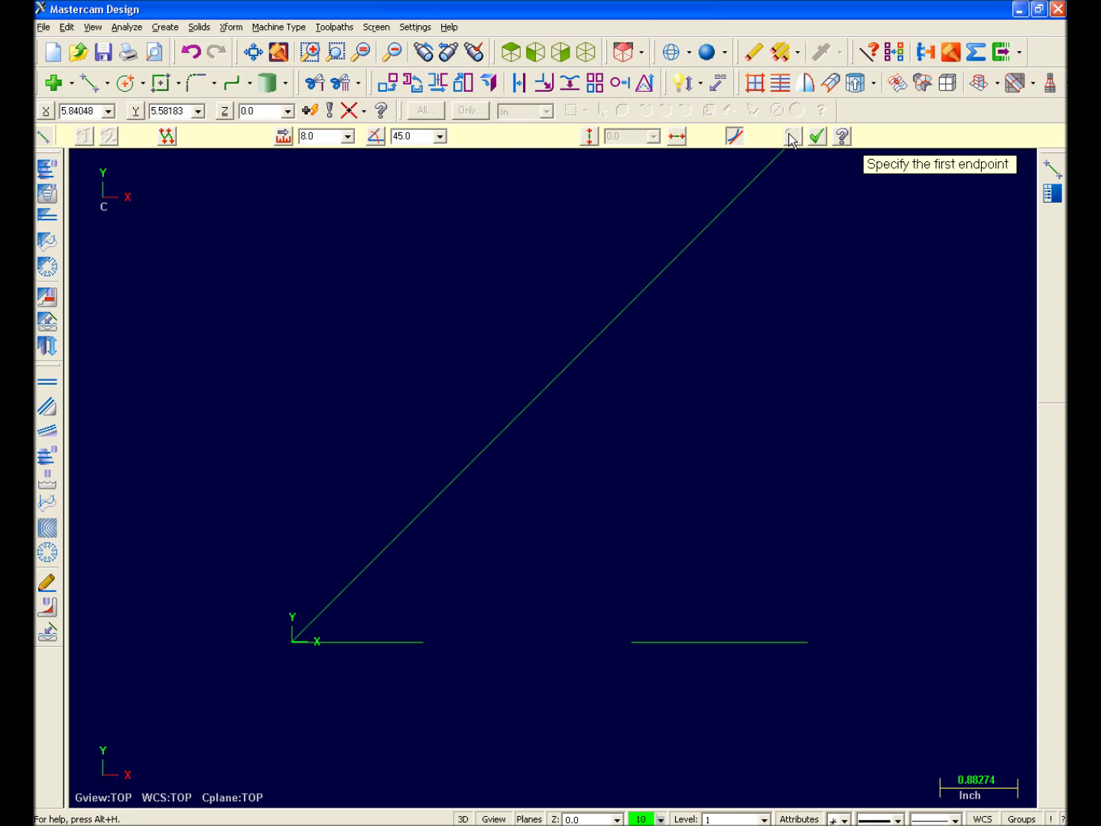
pyautogui.press('alt')
pyautogui.press('alt')
pyautogui.moveTo(761, 268); pyautogui.dragTo(745, 349, button='middle')
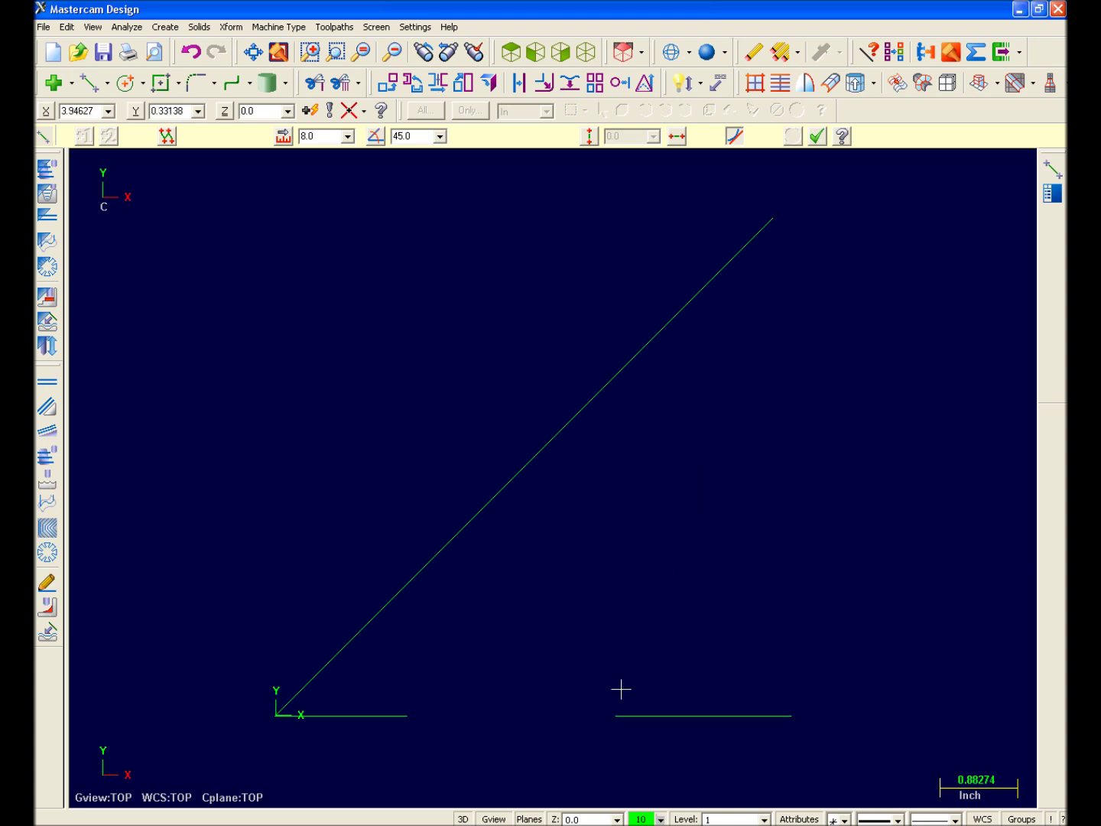
# Step: Draw and apply an 8.0-inch line at 120° from the left end of the right base line
pyautogui.click(616, 712)
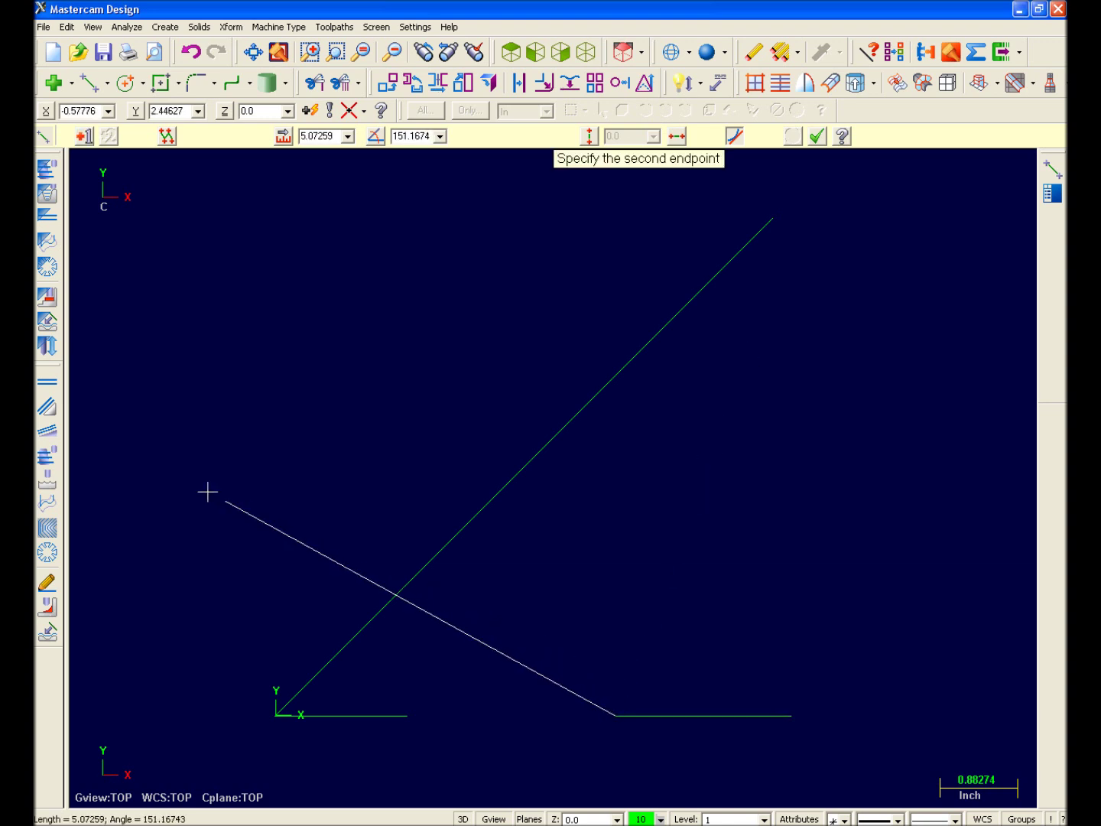
pyautogui.click(136, 447)
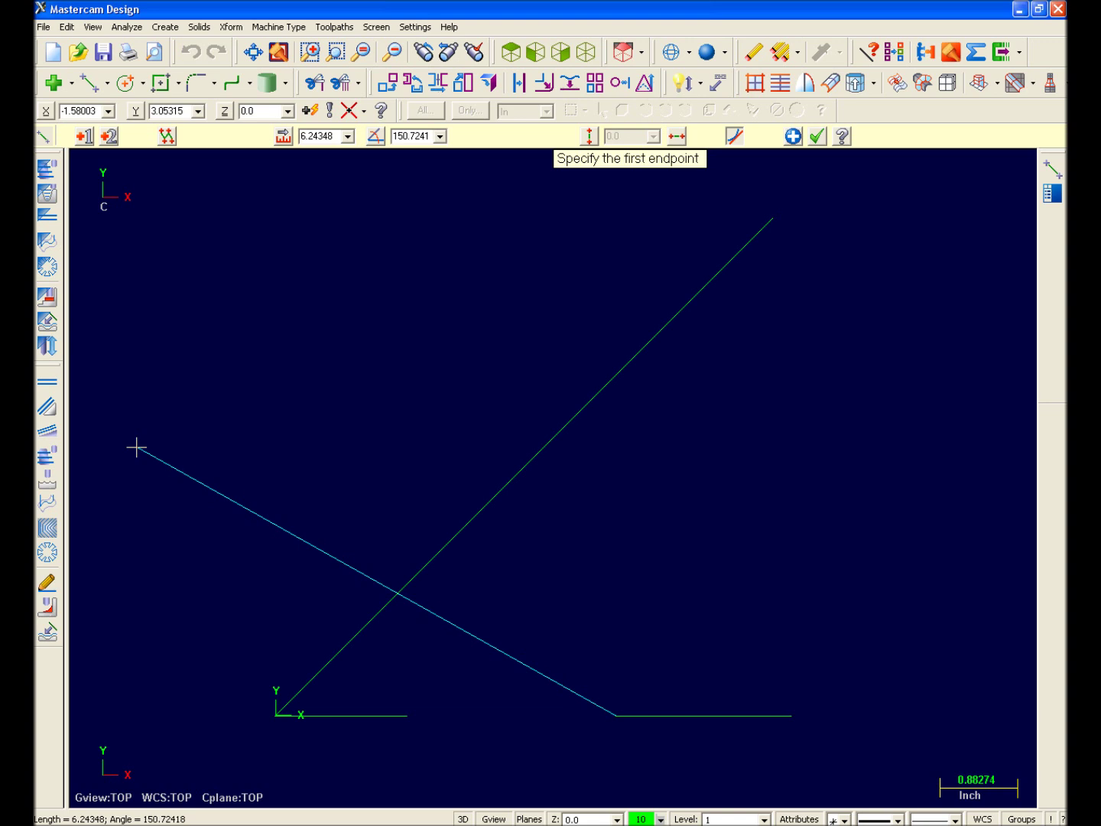
pyautogui.click(348, 138)
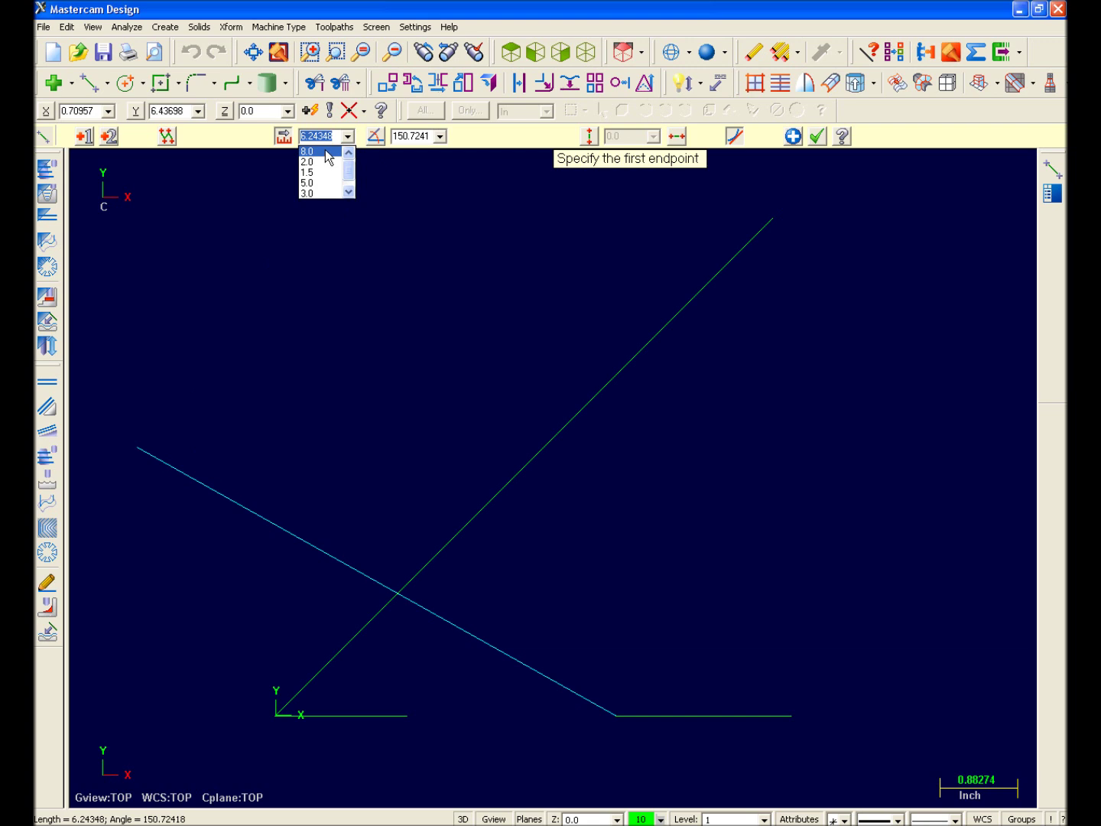
pyautogui.click(327, 152)
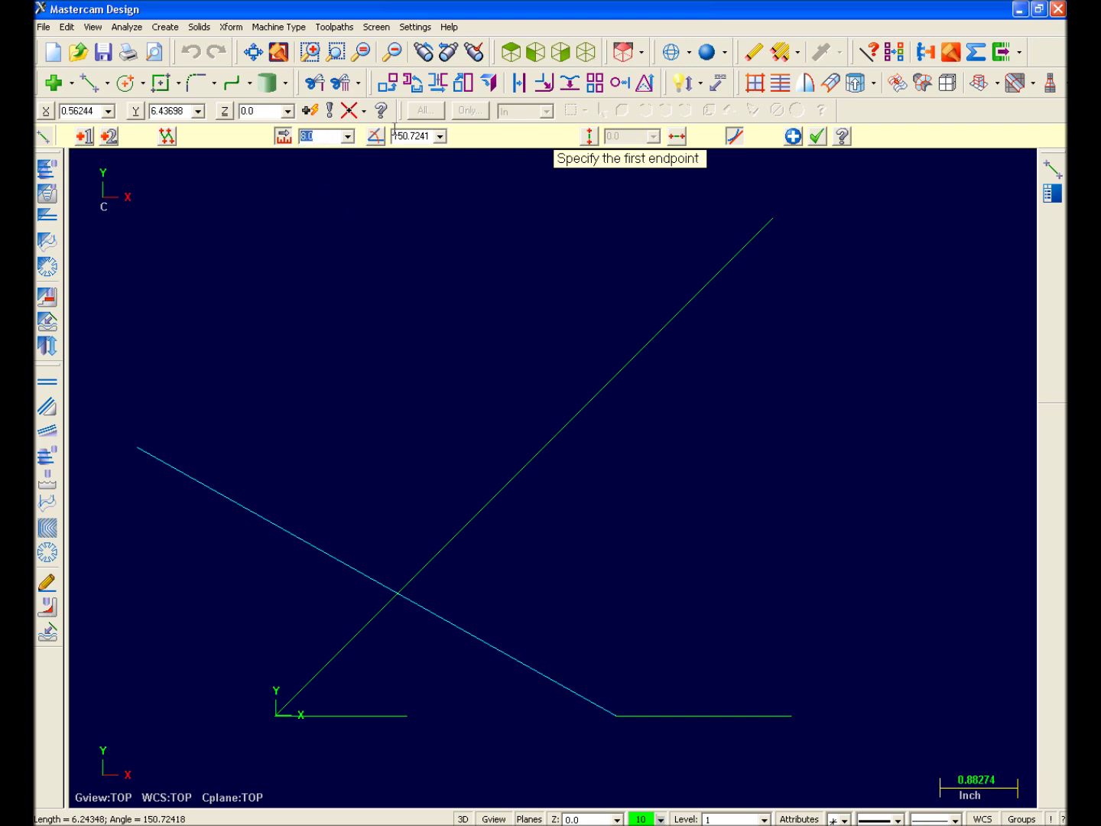
pyautogui.doubleClick(396, 136)
pyautogui.write('120')
pyautogui.press('Return')
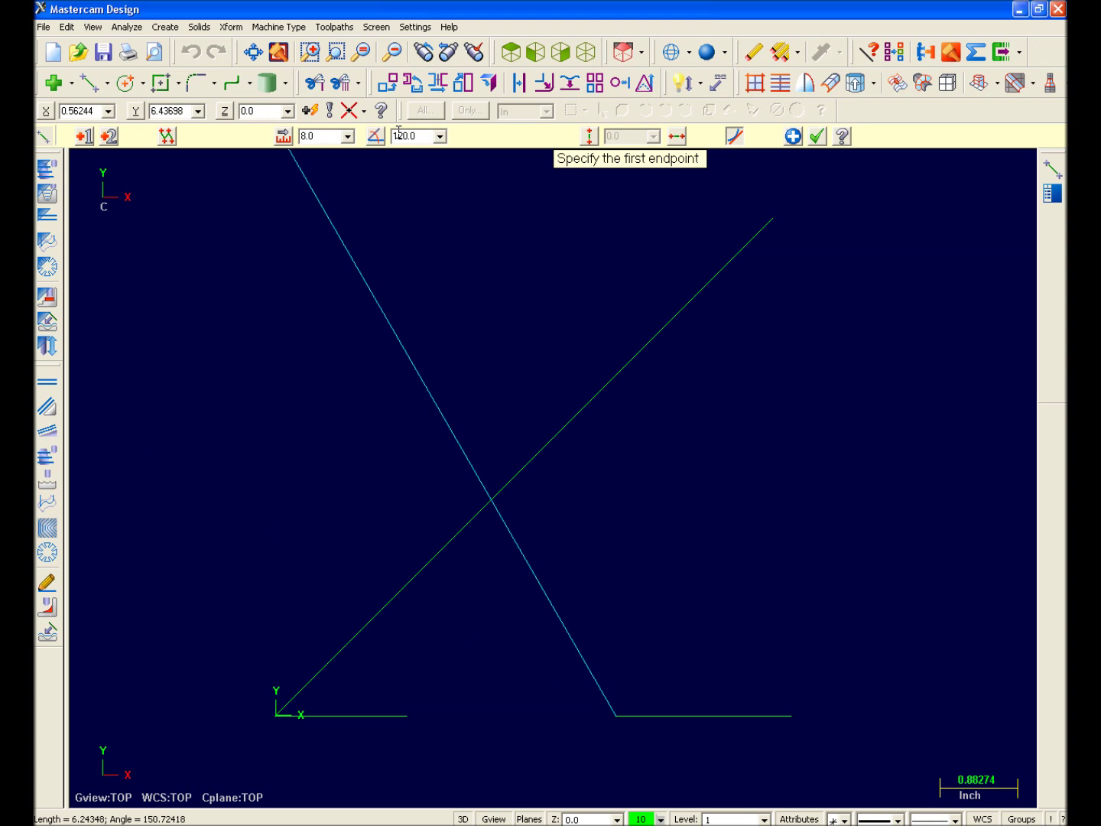
pyautogui.moveTo(485, 334); pyautogui.dragTo(548, 371, button='middle')
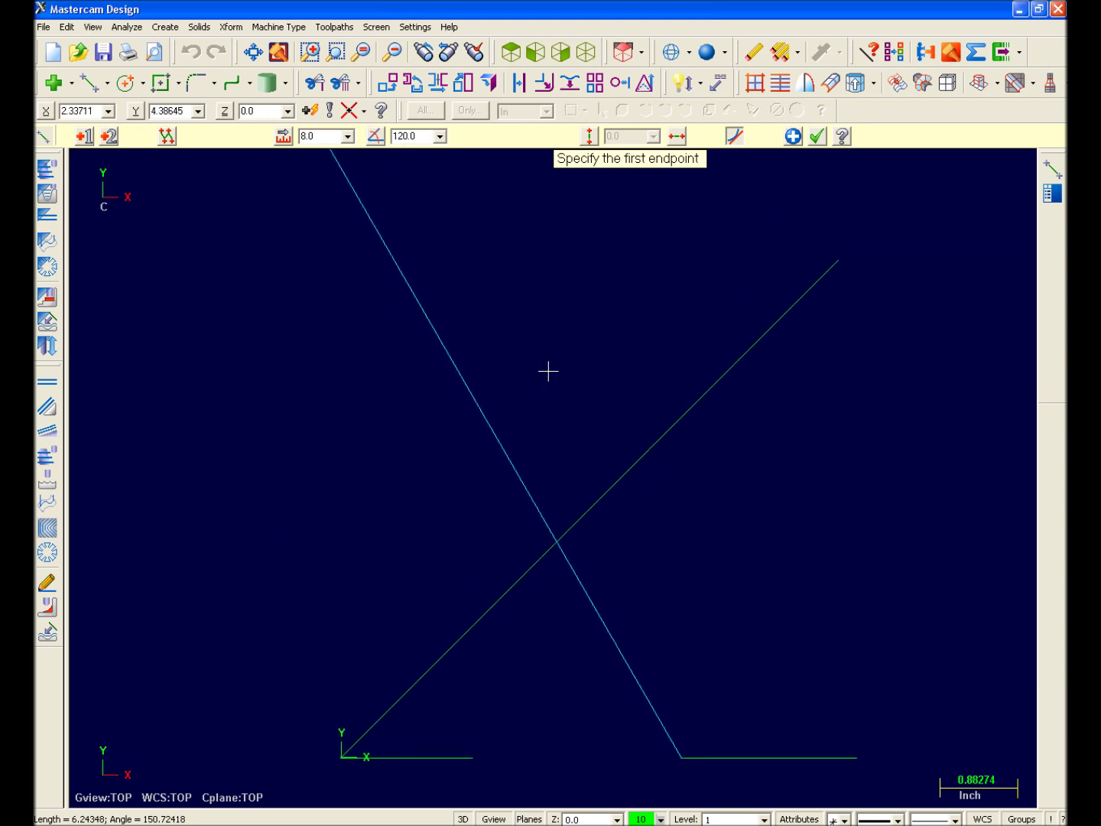
pyautogui.scroll(-1, 548, 372)
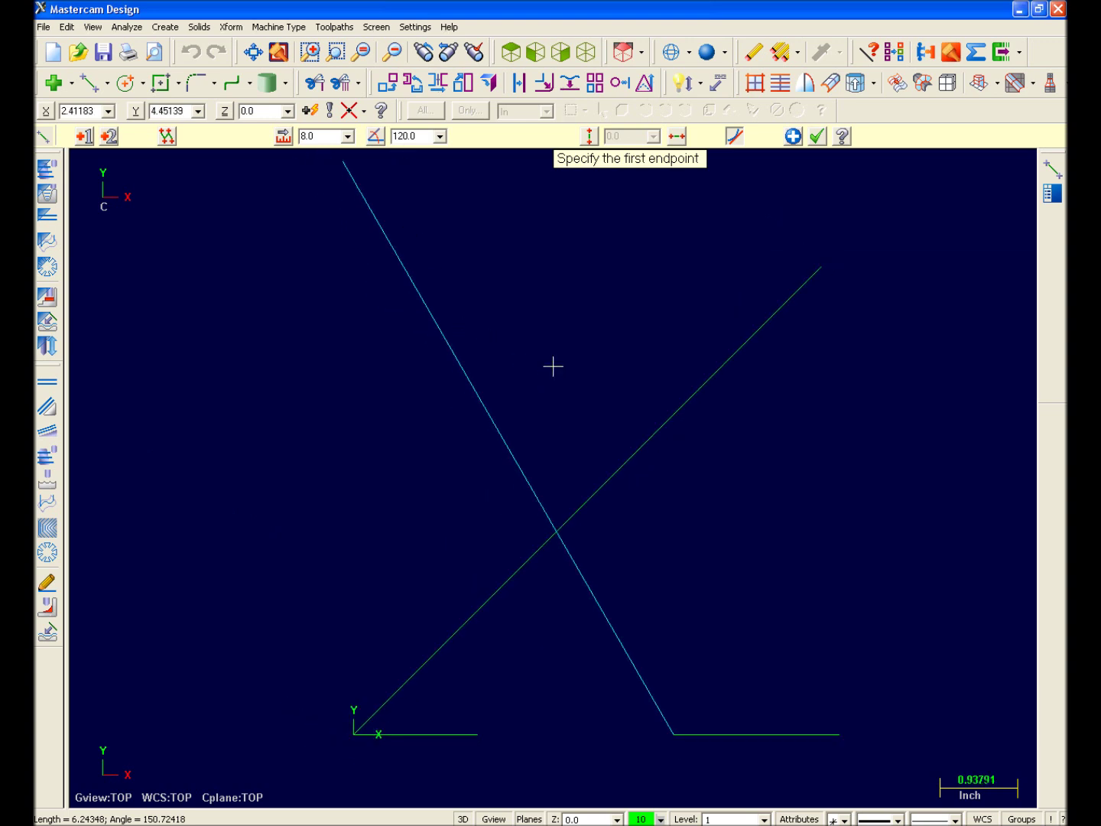
pyautogui.click(794, 136)
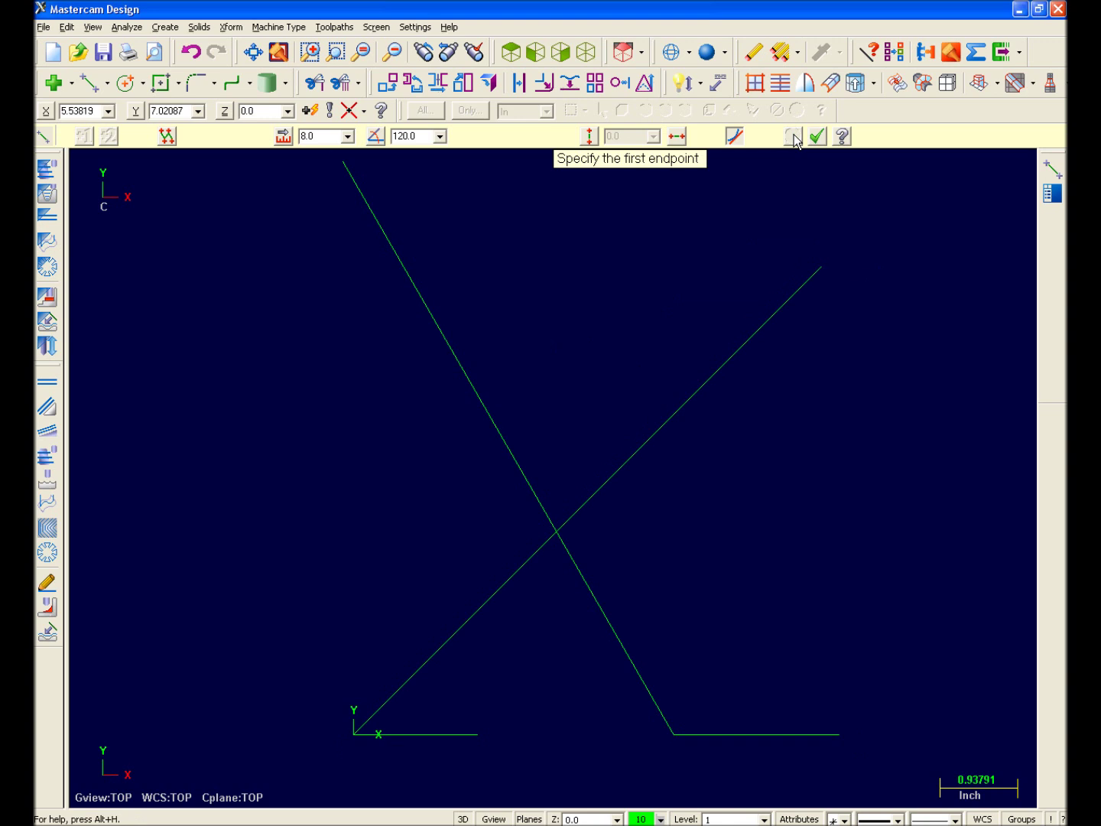
pyautogui.hotkey('alt', 'Tab')
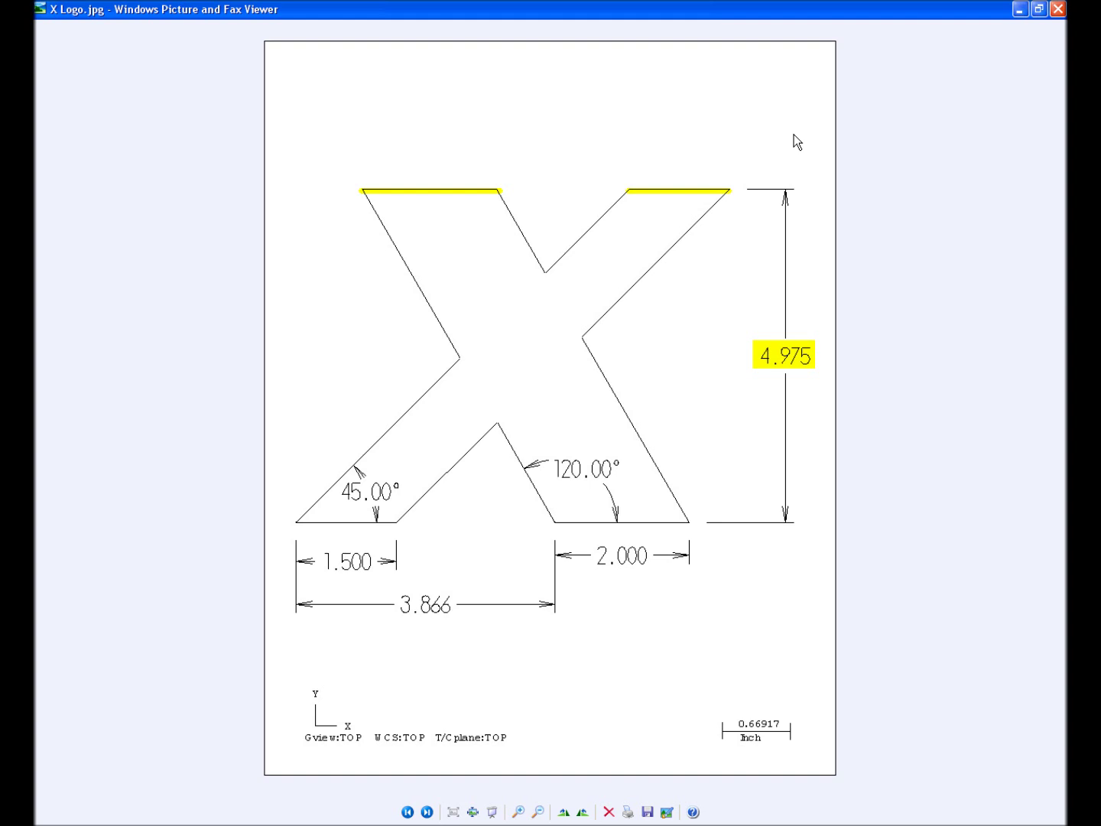
# Step: Draw a horizontal line across both diagonals at Y 4.975
pyautogui.hotkey('alt', 'Tab')
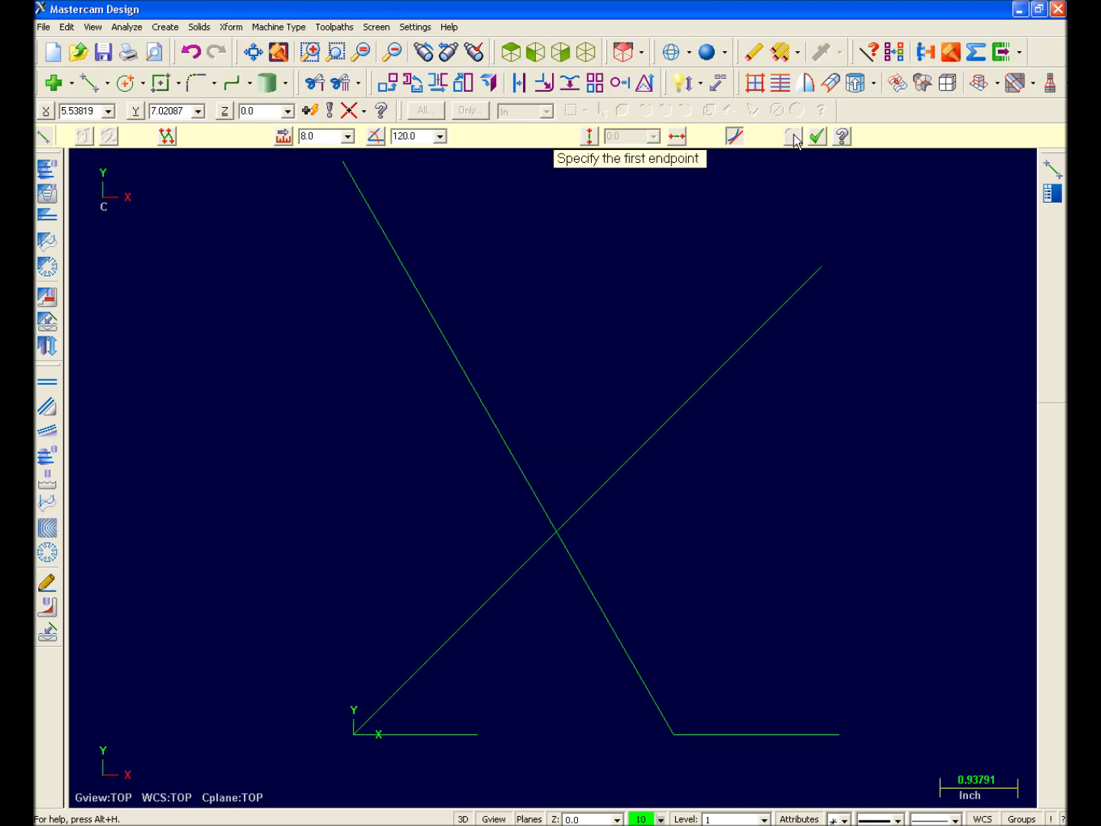
pyautogui.click(683, 141)
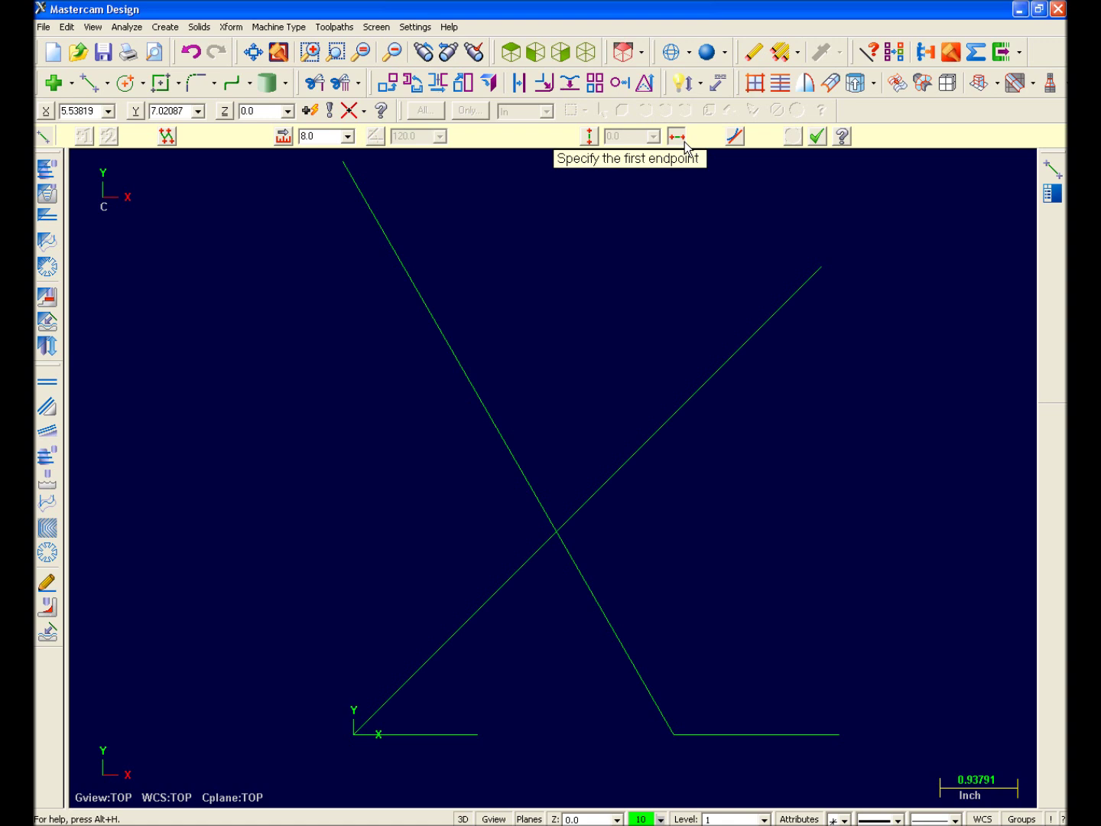
pyautogui.click(377, 494)
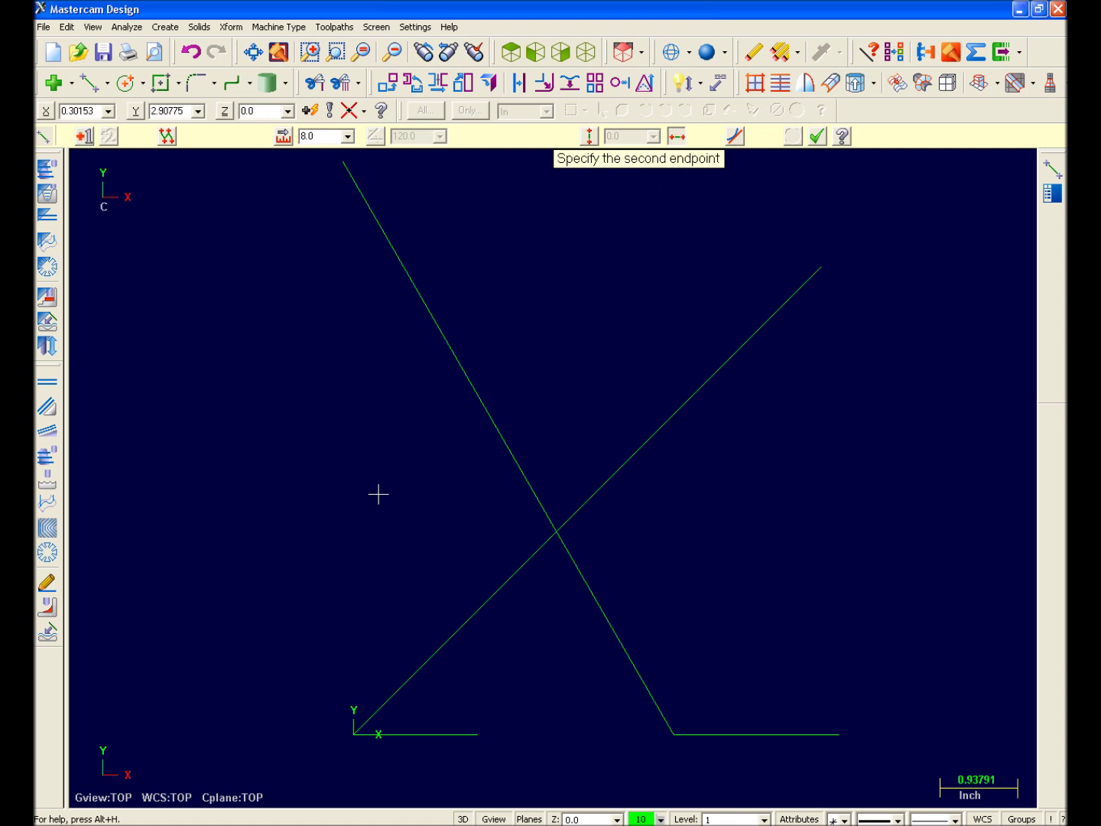
pyautogui.click(832, 524)
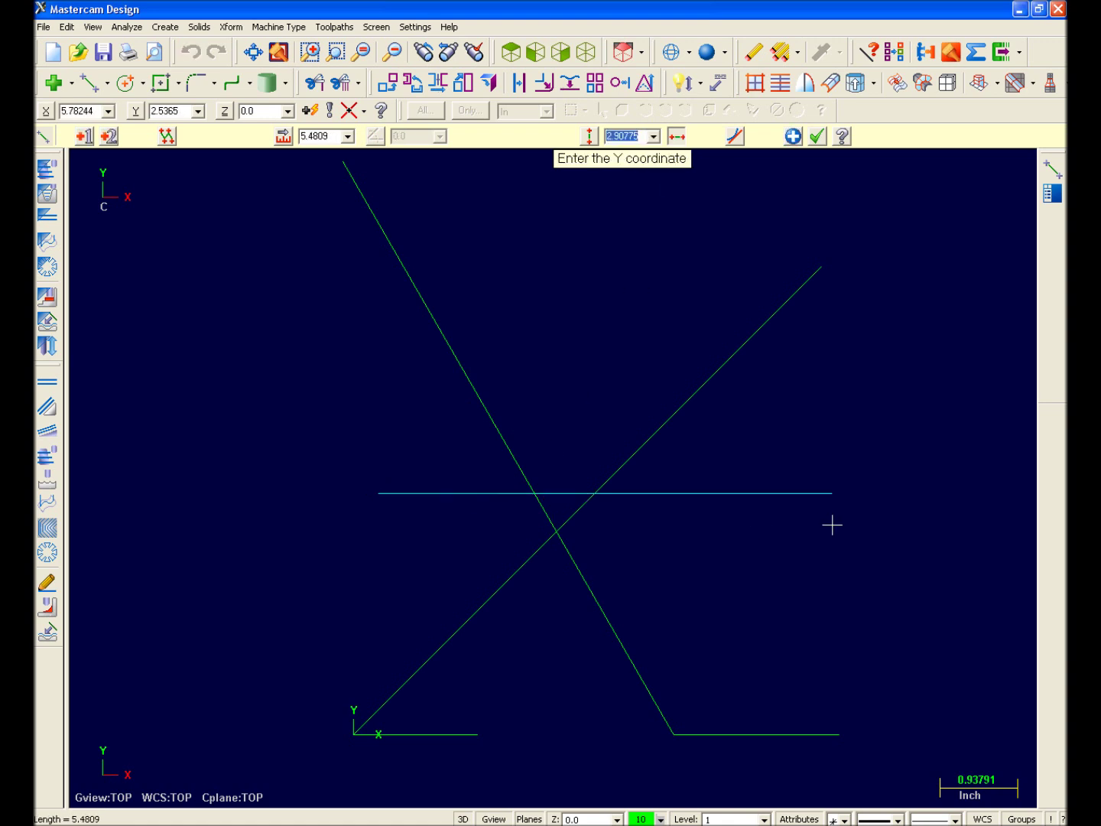
pyautogui.write('4')
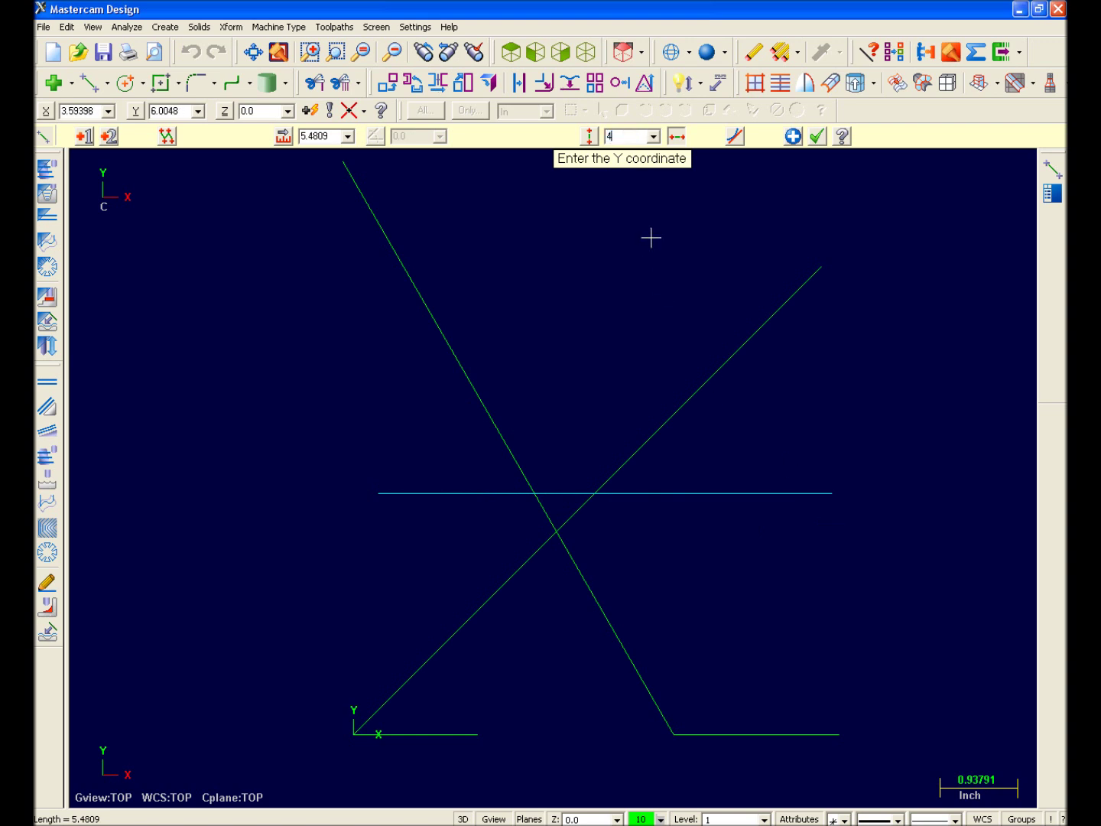
pyautogui.write('.975')
pyautogui.press('Return')
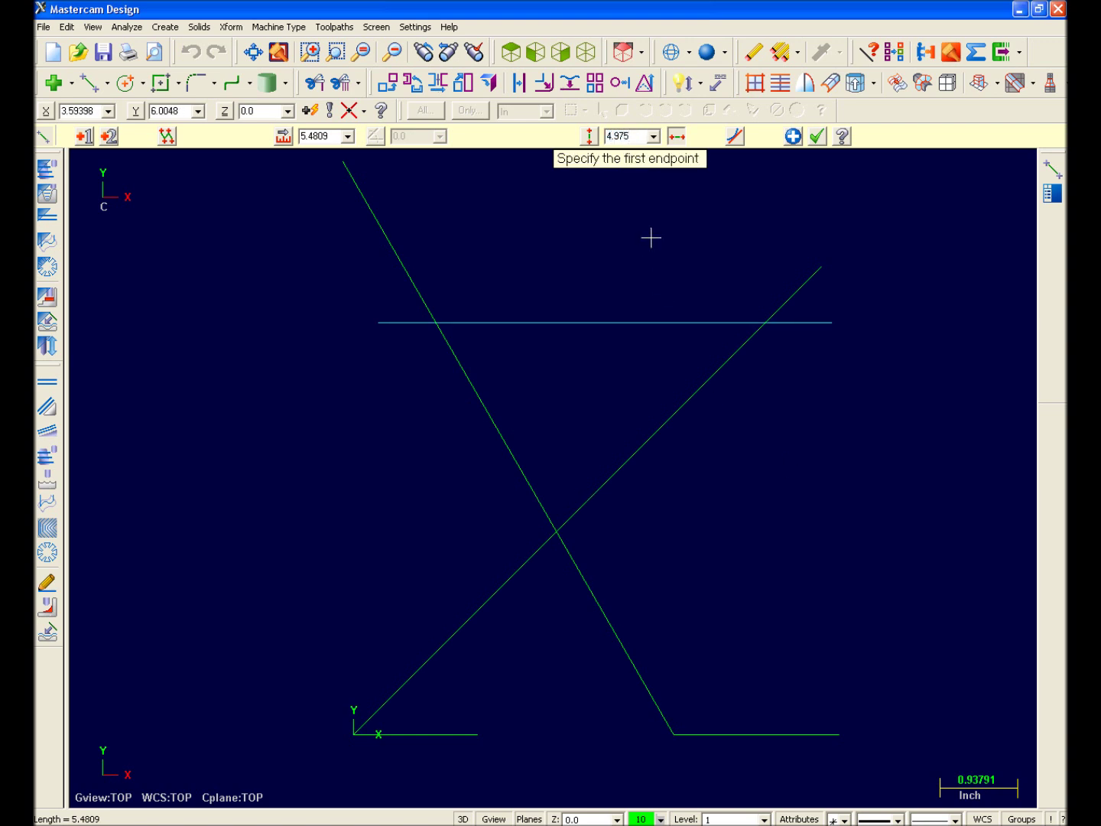
pyautogui.click(817, 136)
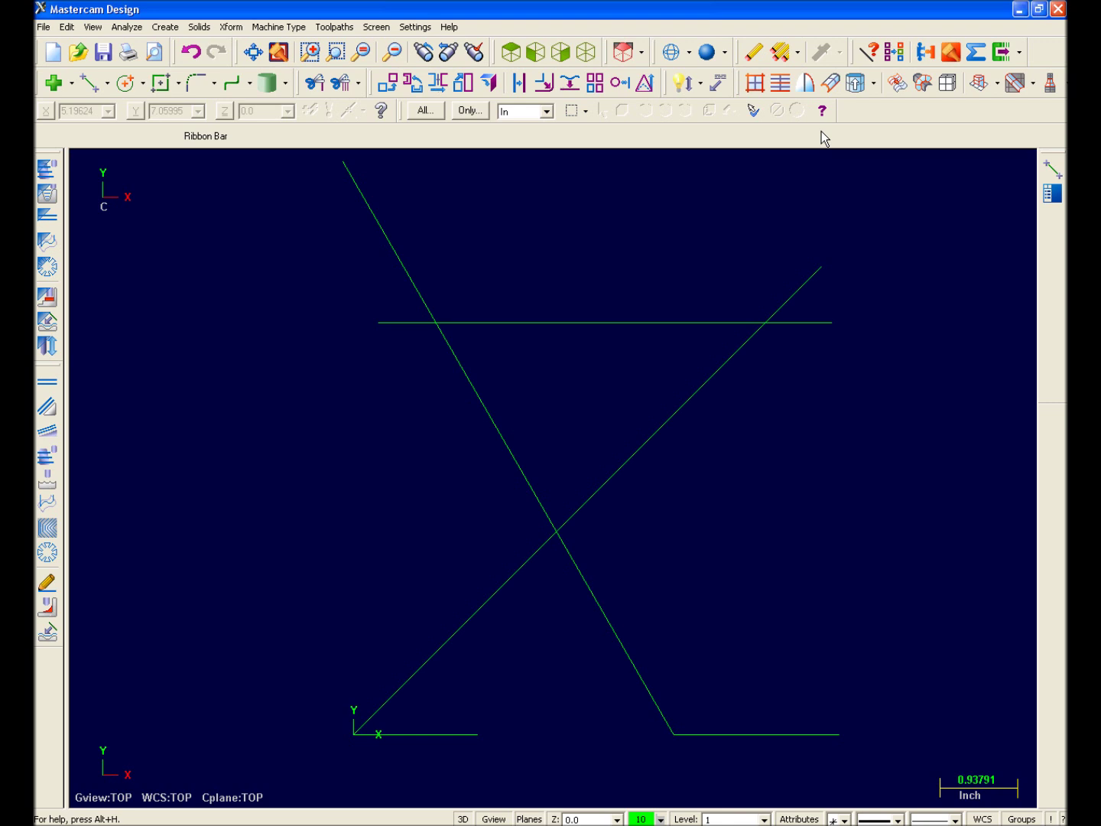
pyautogui.click(107, 83)
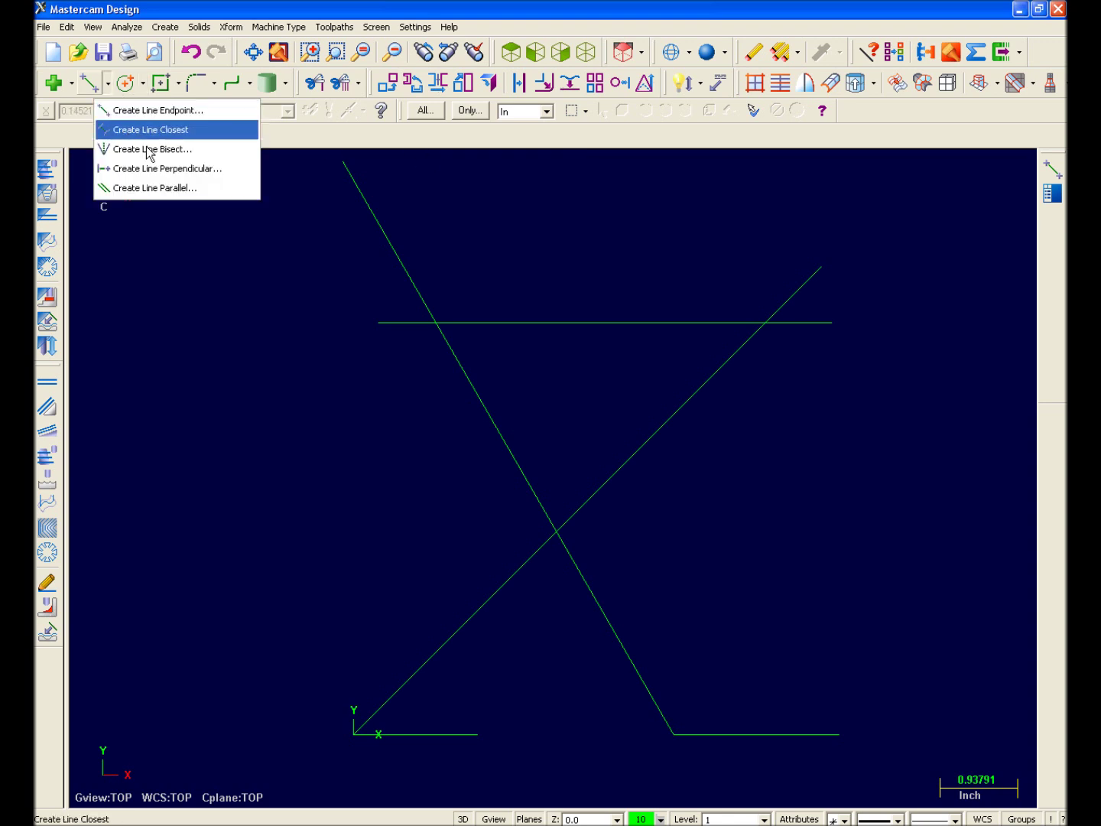
# Step: Create parallels to the 45° and 120° diagonals through the right ends of the base lines
pyautogui.click(169, 190)
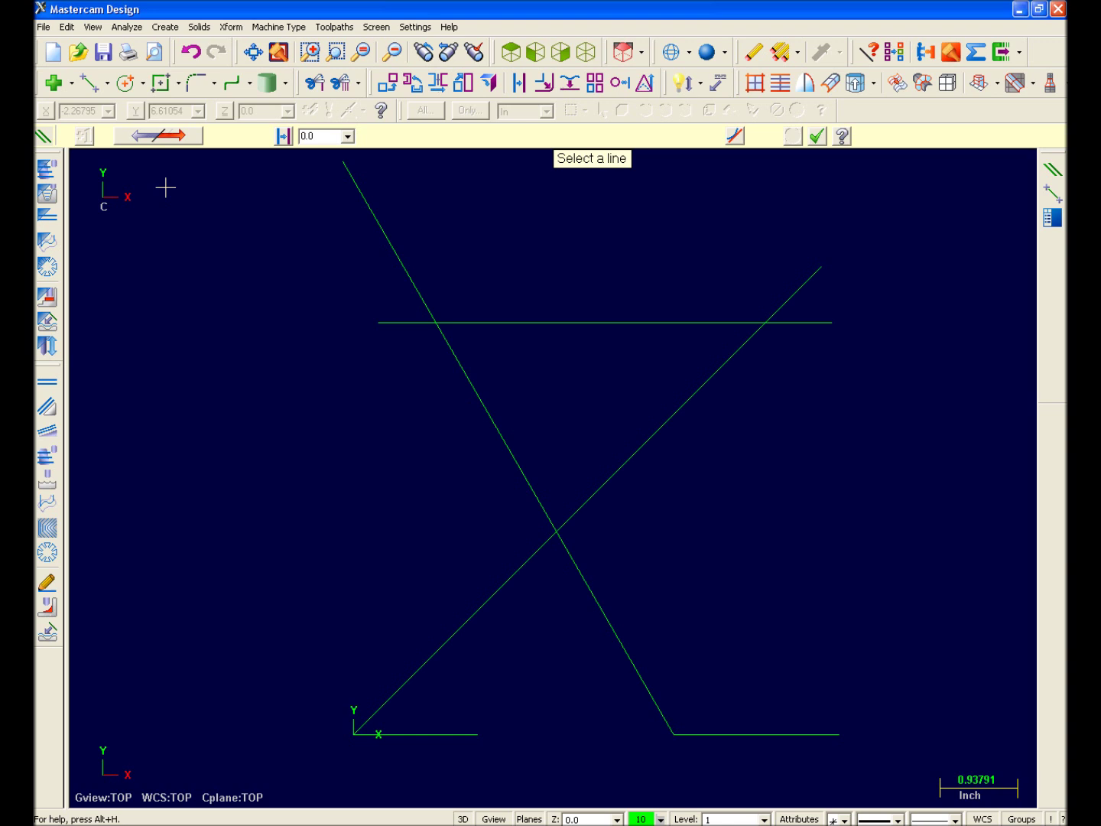
pyautogui.click(644, 434)
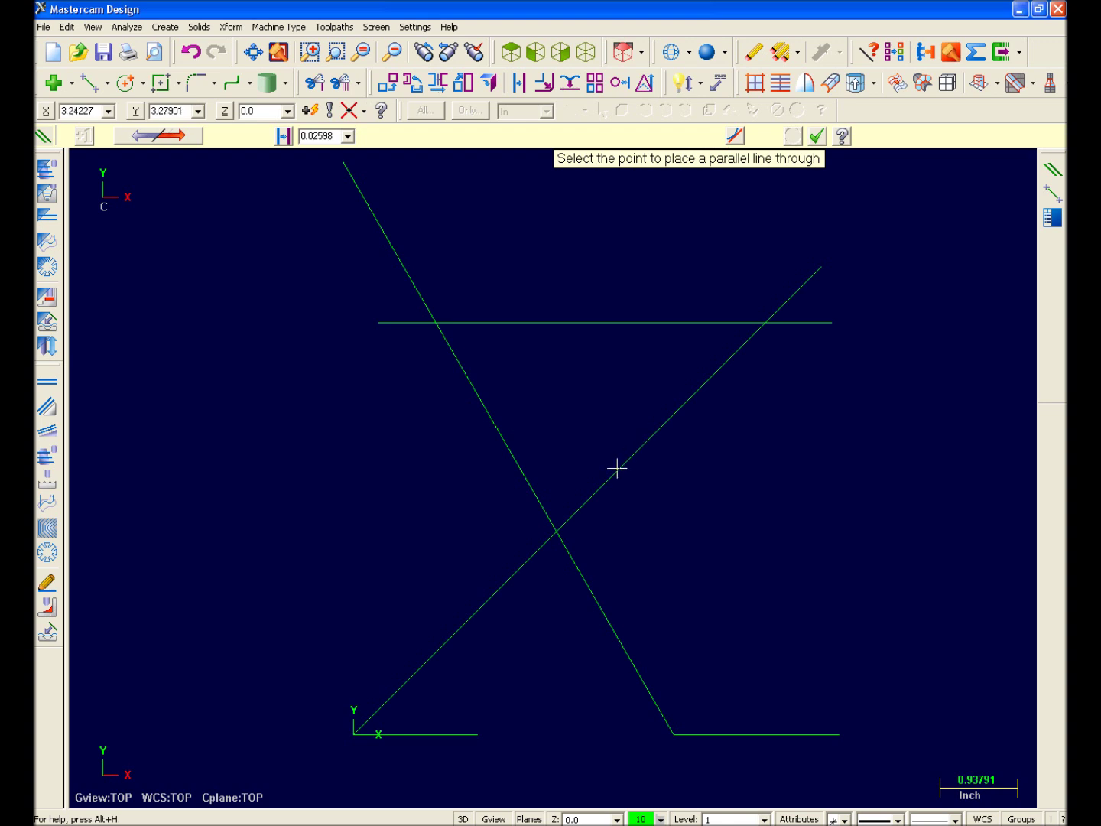
pyautogui.click(480, 734)
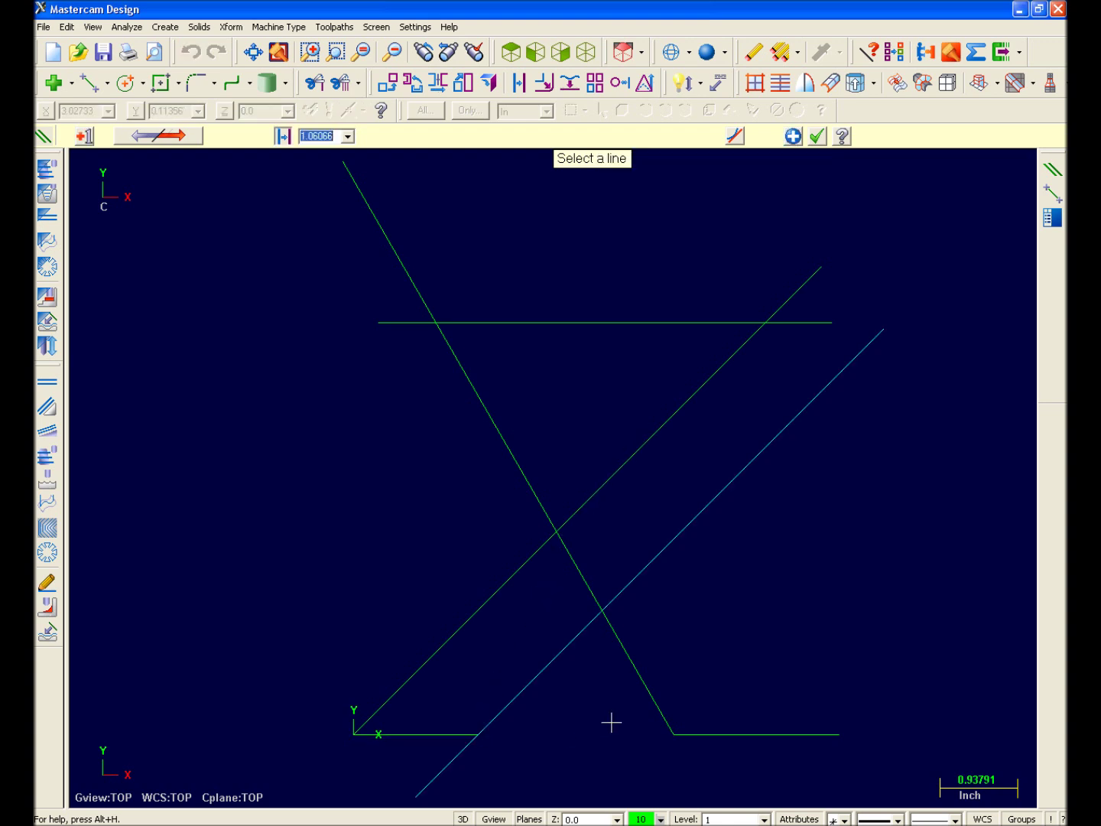
pyautogui.click(639, 680)
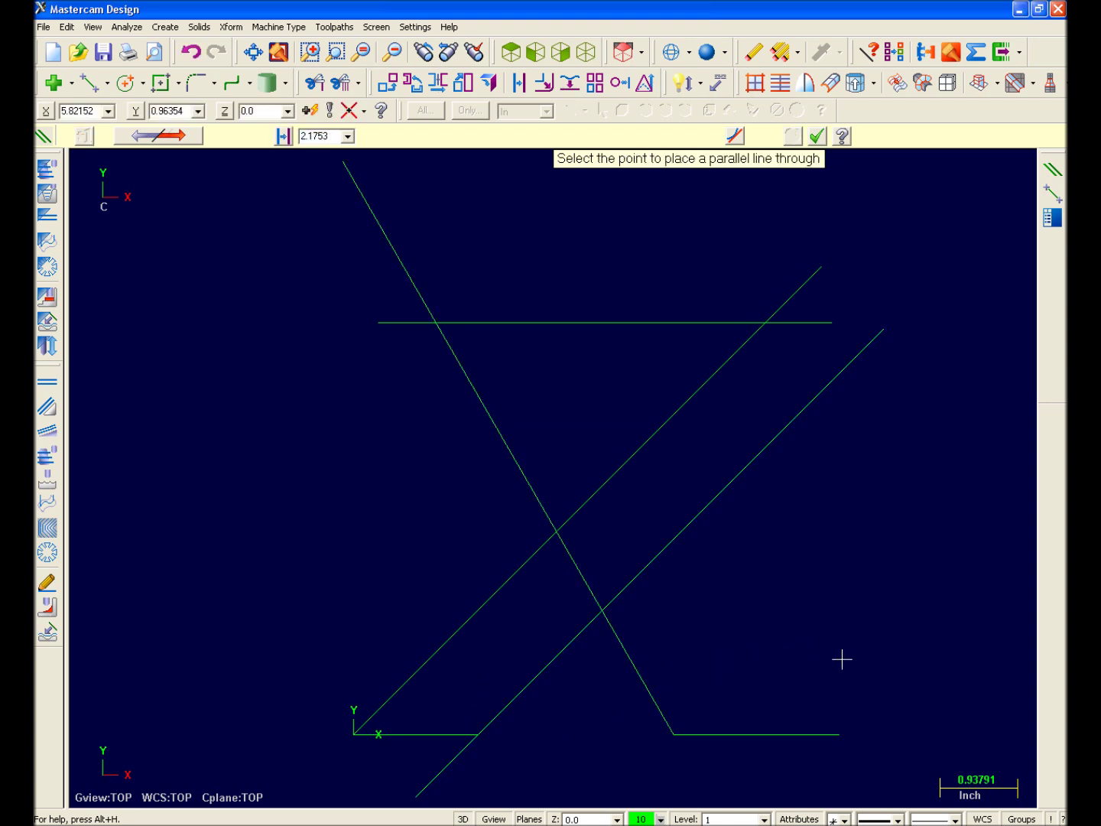
pyautogui.click(838, 735)
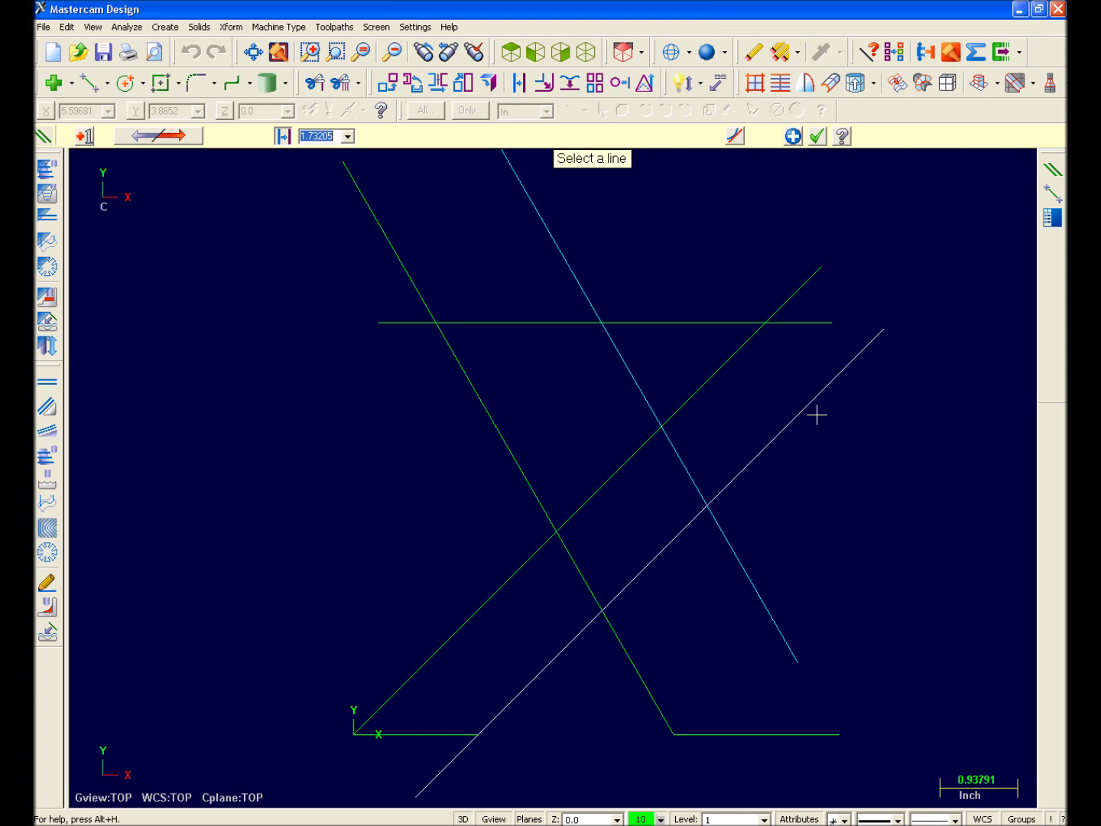
# Step: With Trim/Break Divide, remove the top line's overhangs and the diagonal ends above it
pyautogui.click(318, 85)
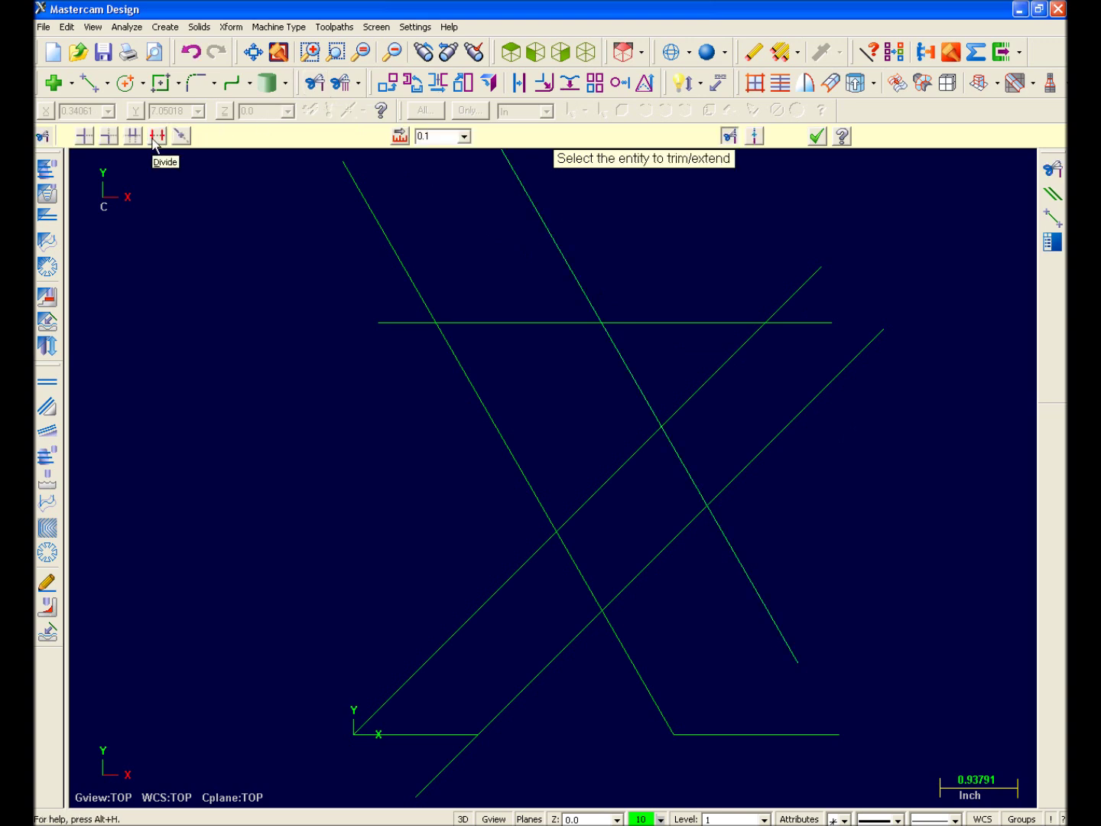
pyautogui.click(156, 138)
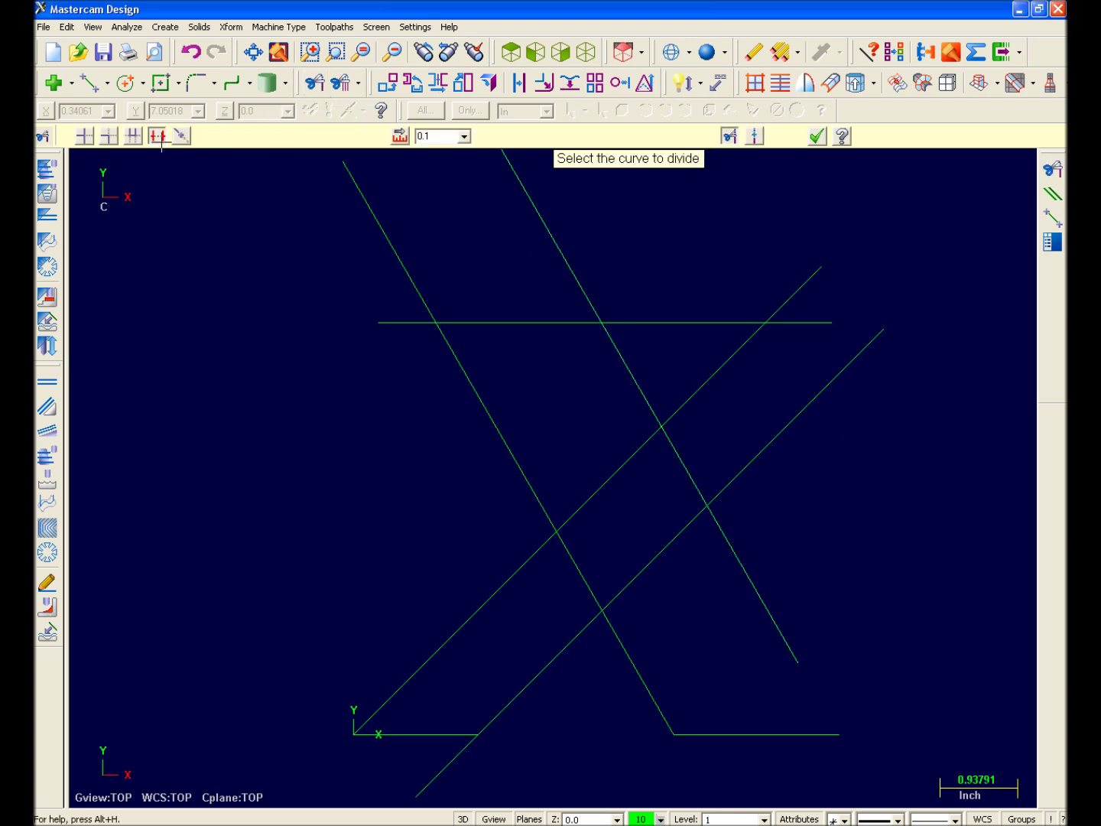
pyautogui.click(380, 325)
pyautogui.click(407, 284)
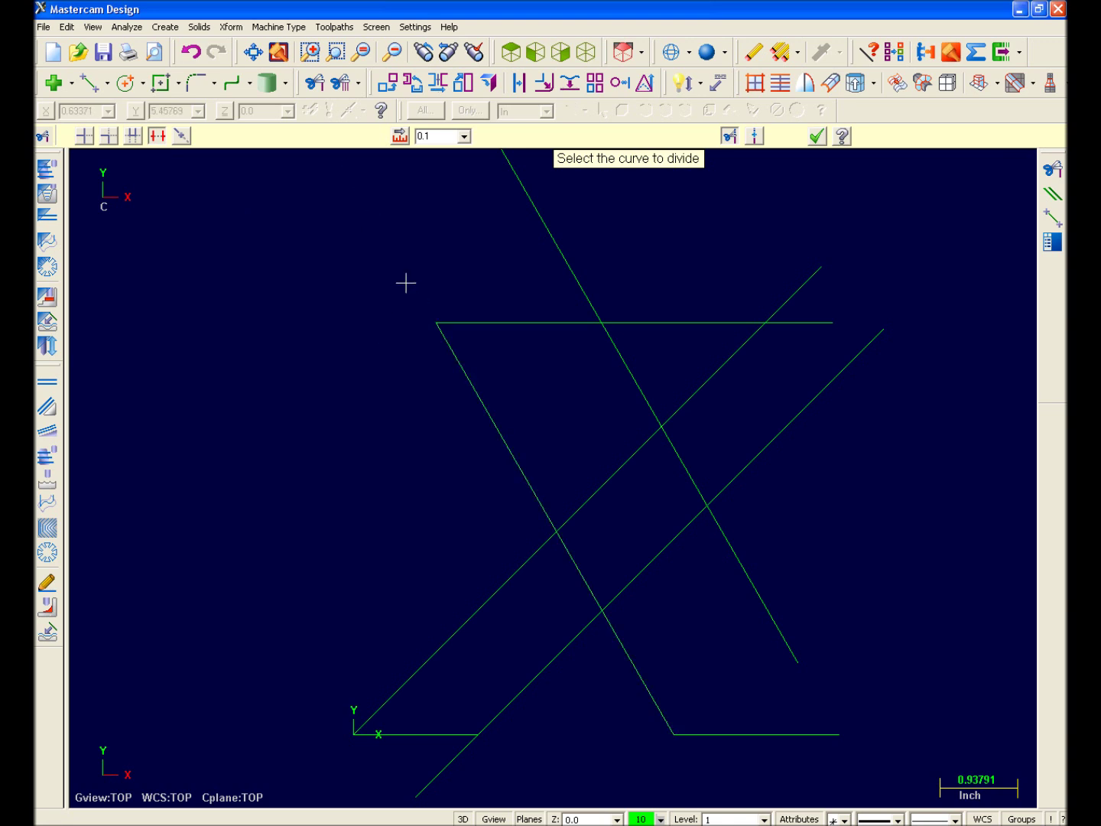
pyautogui.click(582, 277)
pyautogui.click(664, 321)
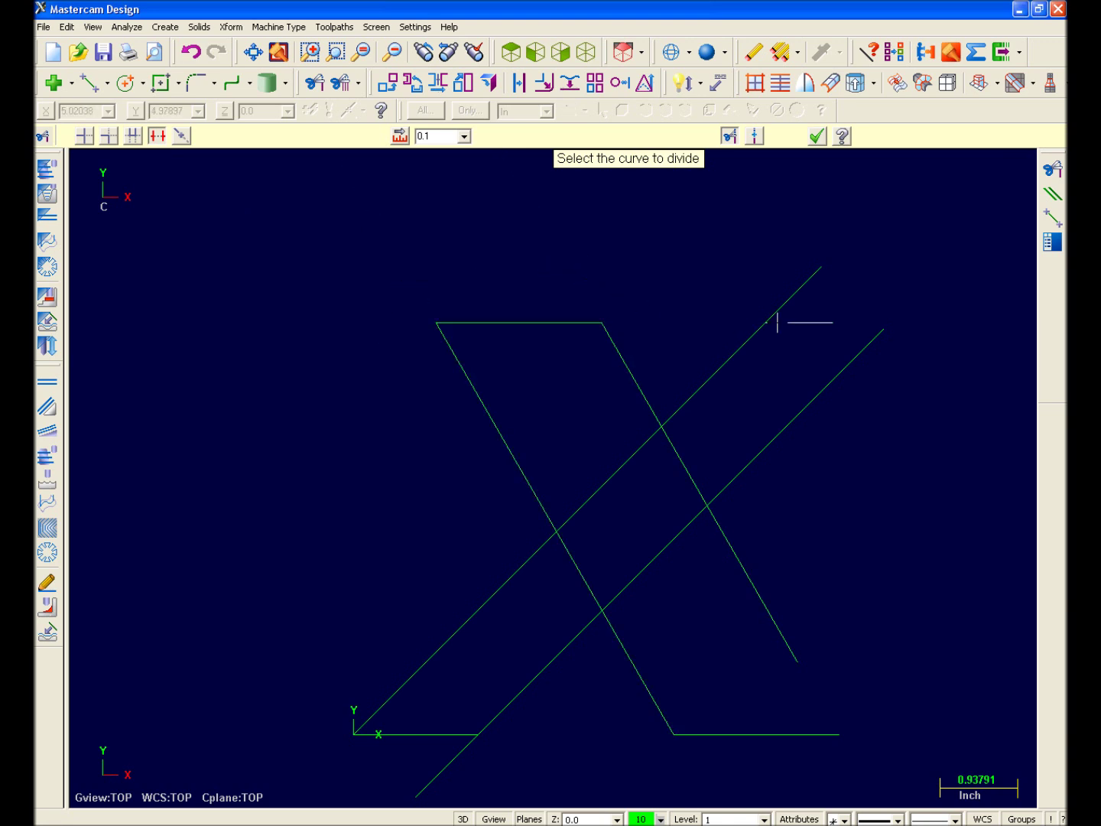
pyautogui.click(803, 291)
# Step: Divide away the diagonals' middle pieces and the lower tail below the base
pyautogui.click(691, 486)
pyautogui.click(680, 527)
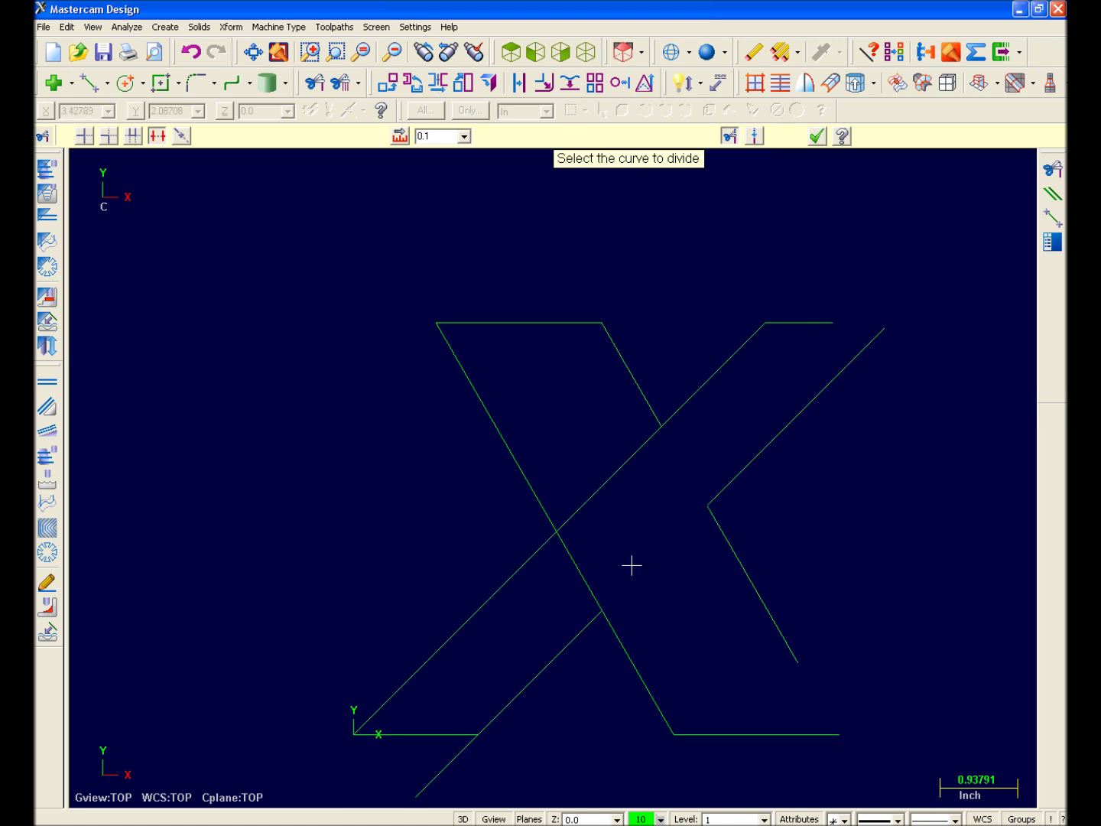
pyautogui.click(585, 566)
pyautogui.click(578, 507)
pyautogui.click(457, 755)
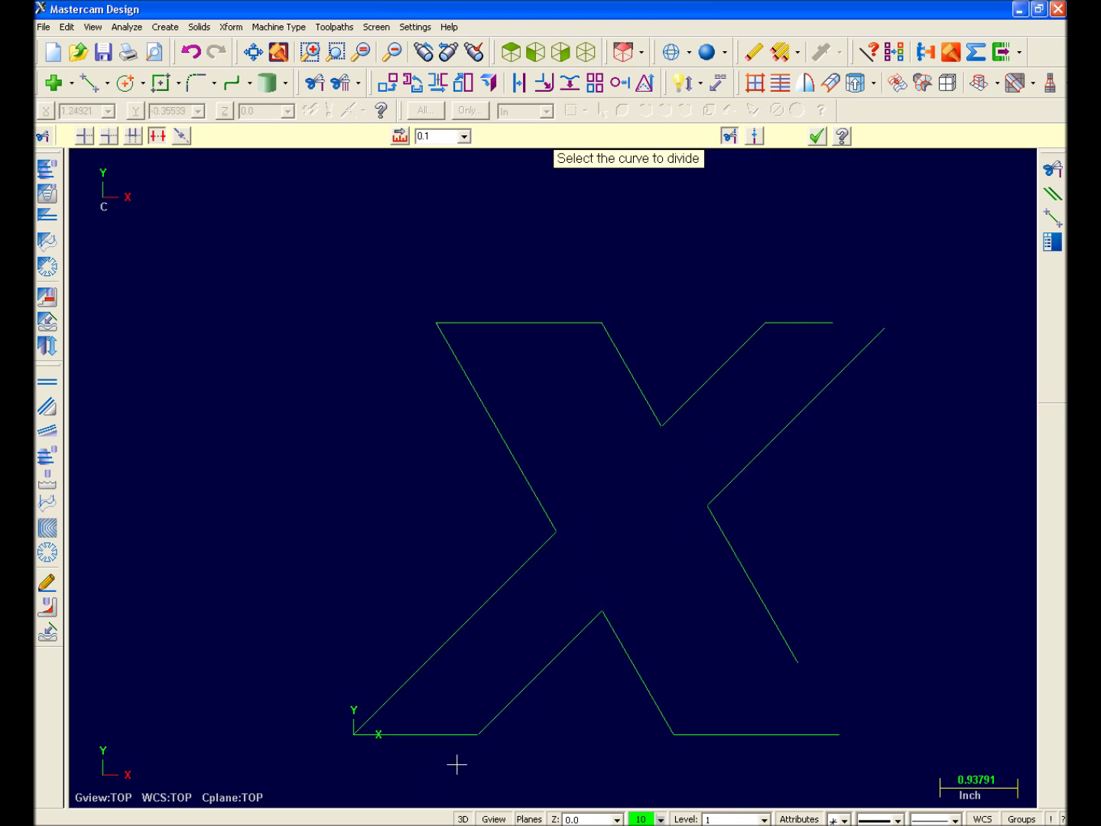